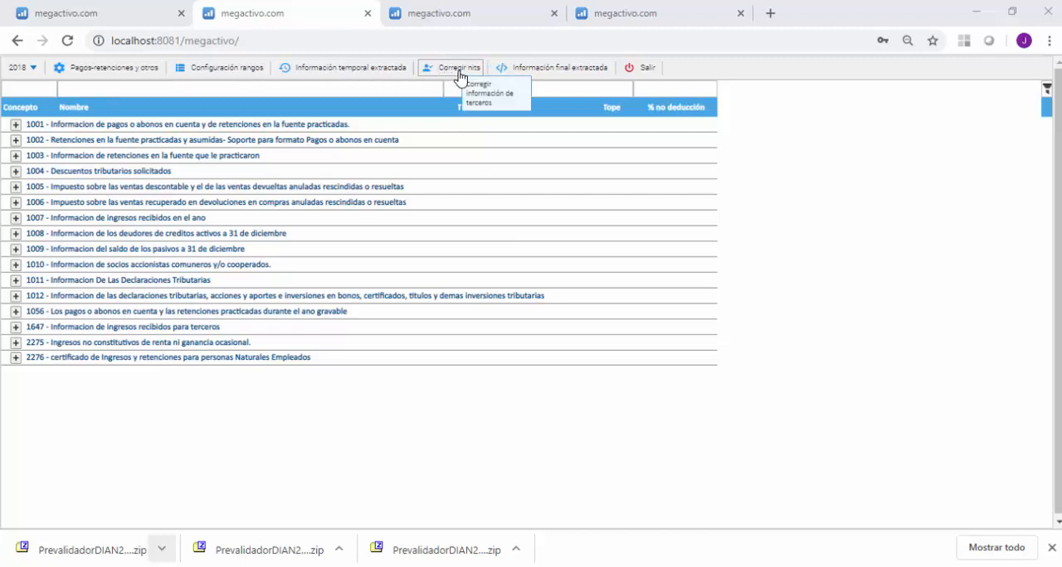
# Open the third-party NIT correction list and select the records that lack a department name, including ALMACEN CENTRO and the ASESORÍAS INTERNACIONALES entry.
pyautogui.click(447, 72)
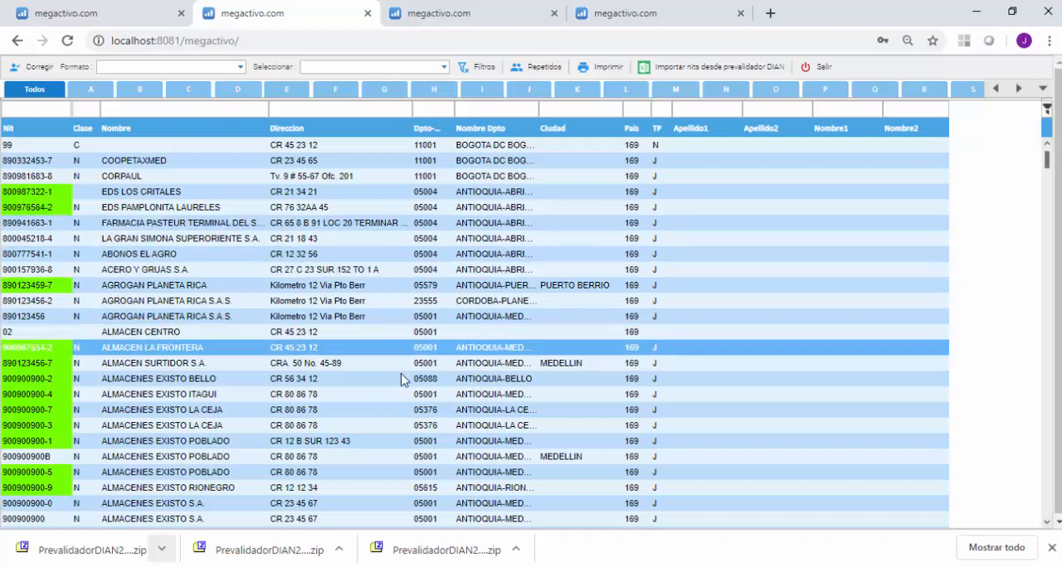
pyautogui.scroll(-3, 380, 340)
pyautogui.scroll(-3, 380, 344)
pyautogui.scroll(3, 380, 343)
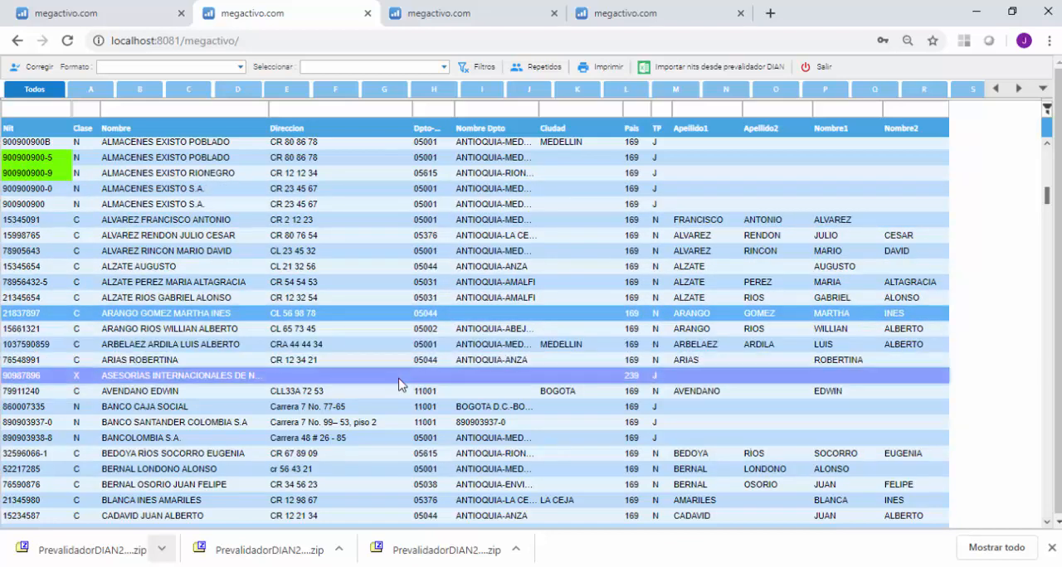
pyautogui.moveTo(399, 381); pyautogui.dragTo(394, 391)
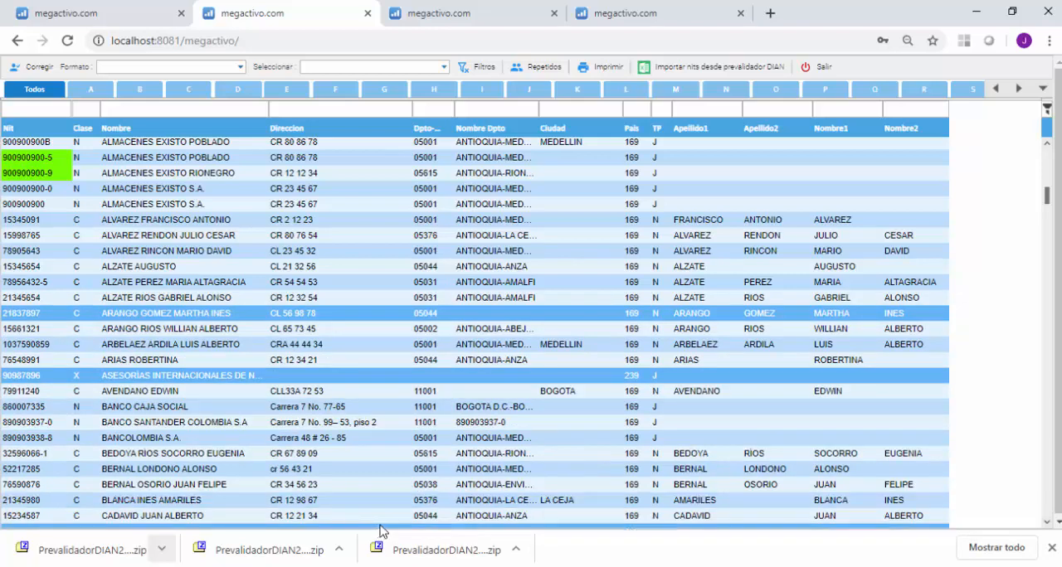
pyautogui.keyDown('ctrl'); pyautogui.click(386, 396); pyautogui.keyUp('ctrl')
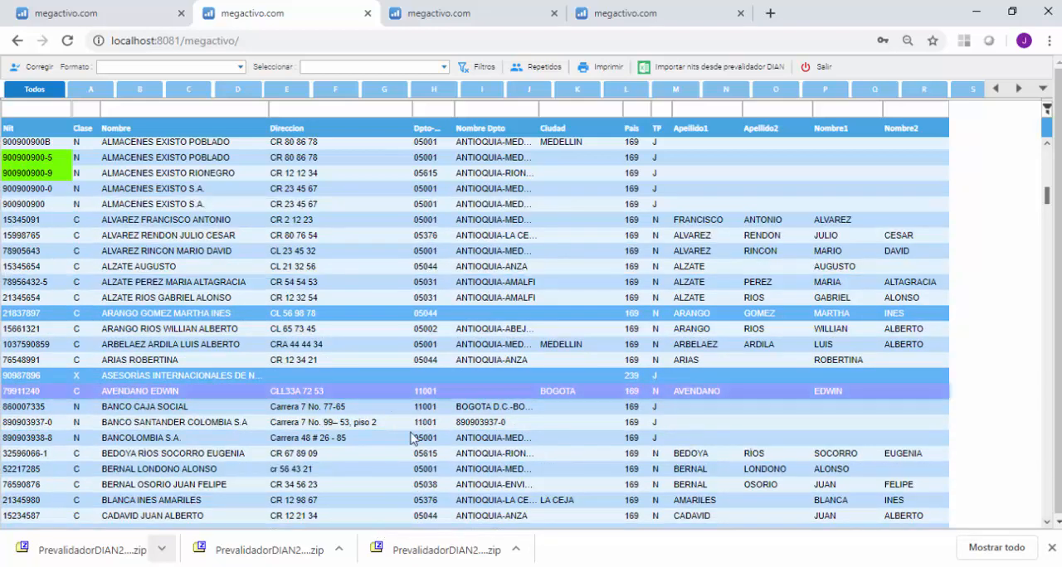
pyautogui.scroll(4, 440, 296)
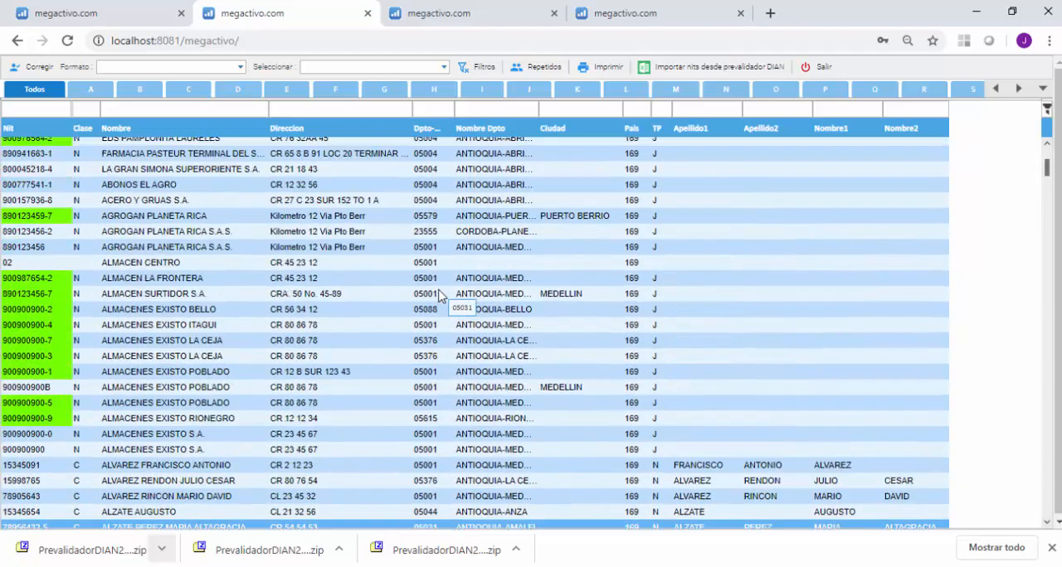
pyautogui.scroll(-2, 456, 366)
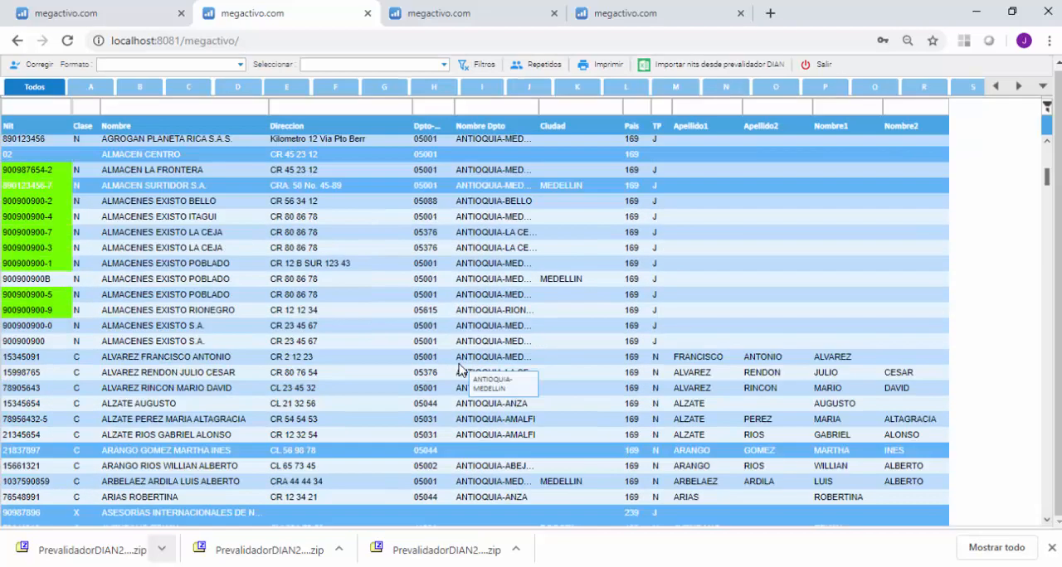
pyautogui.scroll(-6, 459, 369)
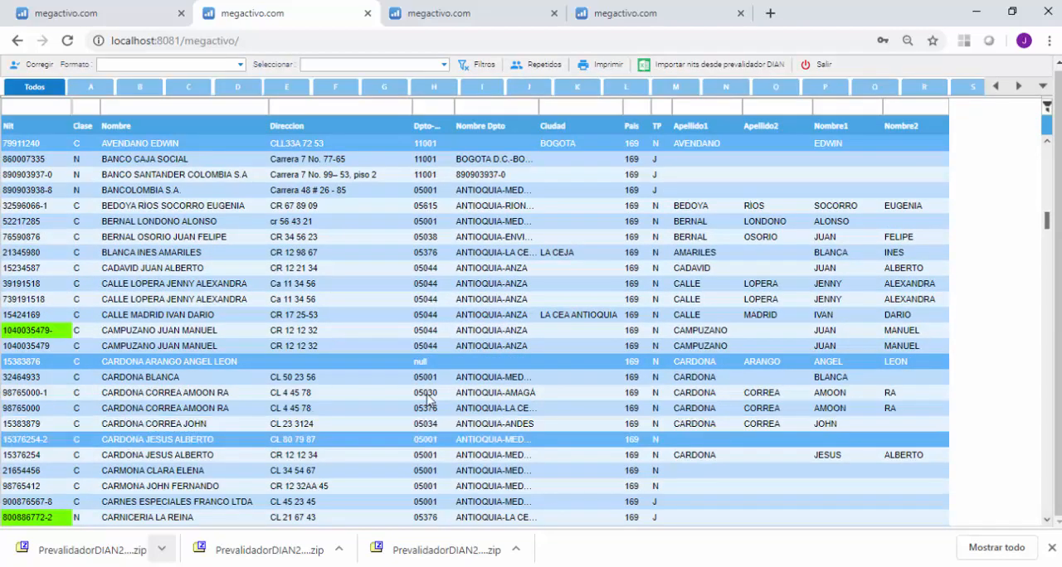
pyautogui.scroll(6, 412, 313)
pyautogui.scroll(3, 413, 314)
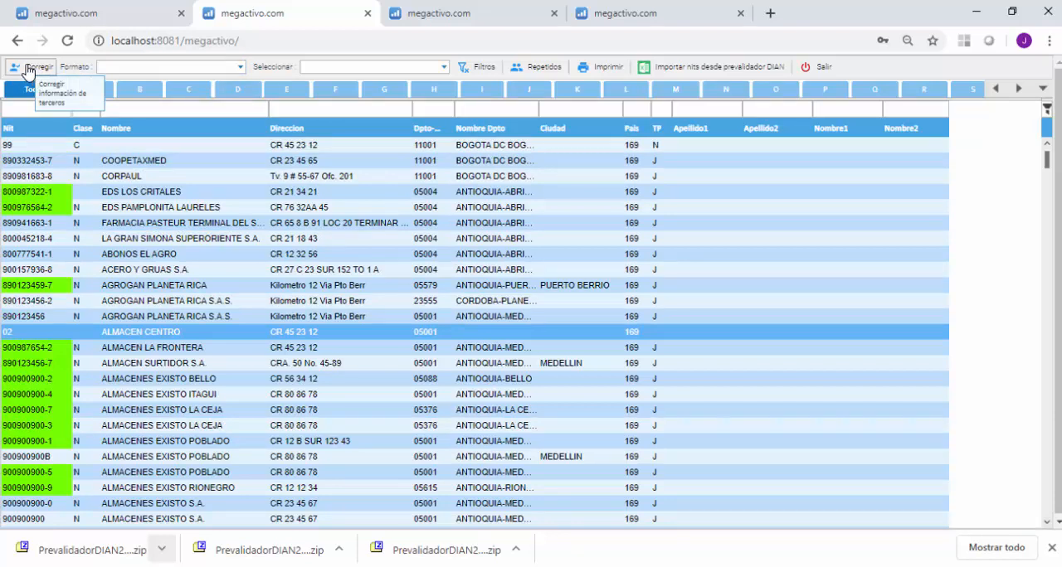
# Correct the selected records' Dptos-Municipios to 05615 - ANTIOQUIA-RIONEGRO, apply the change and close the Cambiar información dialog.
pyautogui.click(26, 68)
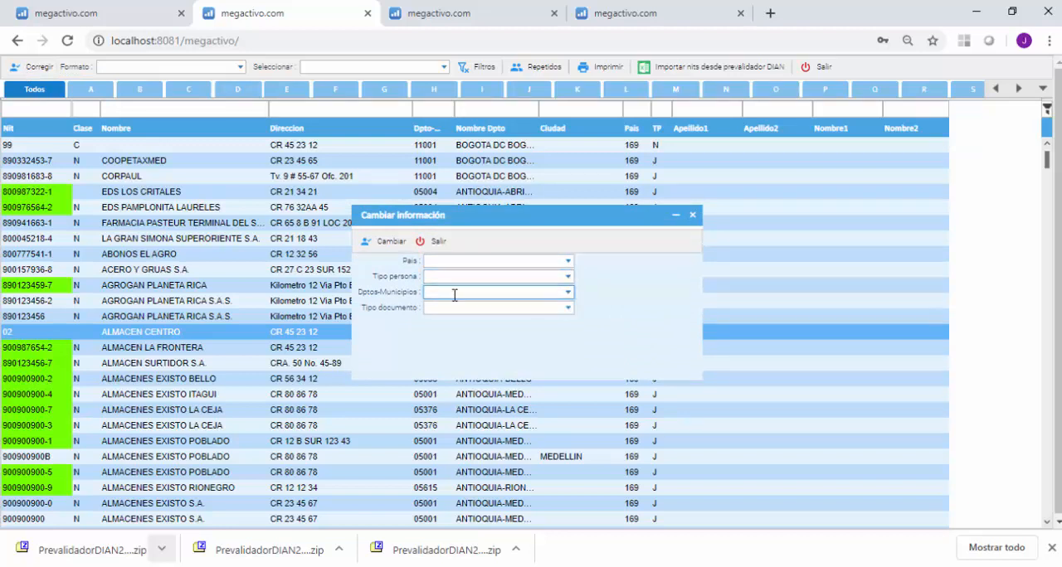
pyautogui.click(569, 294)
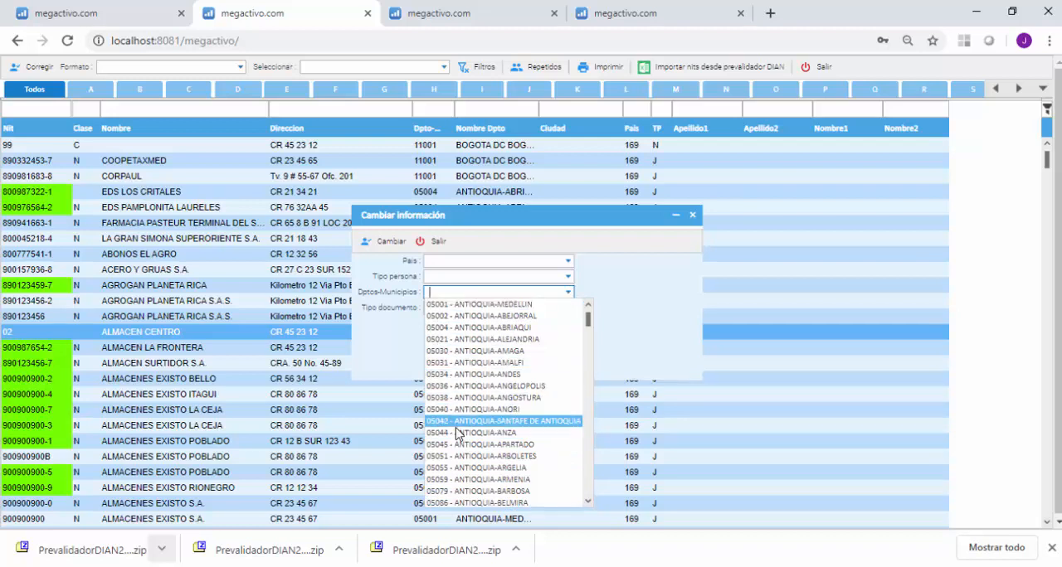
pyautogui.press('Up')
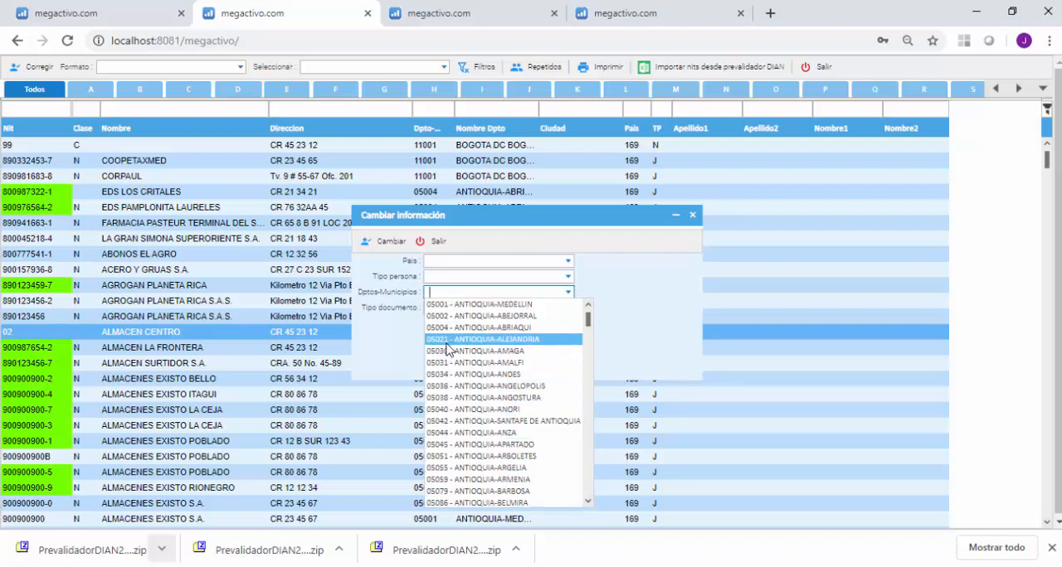
pyautogui.scroll(-10, 445, 429)
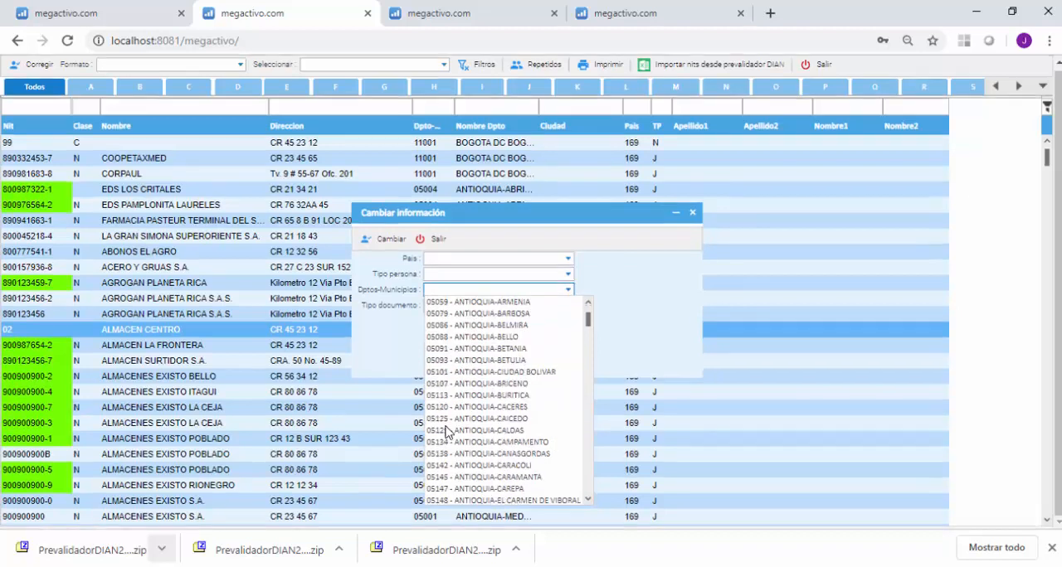
pyautogui.scroll(-3, 445, 429)
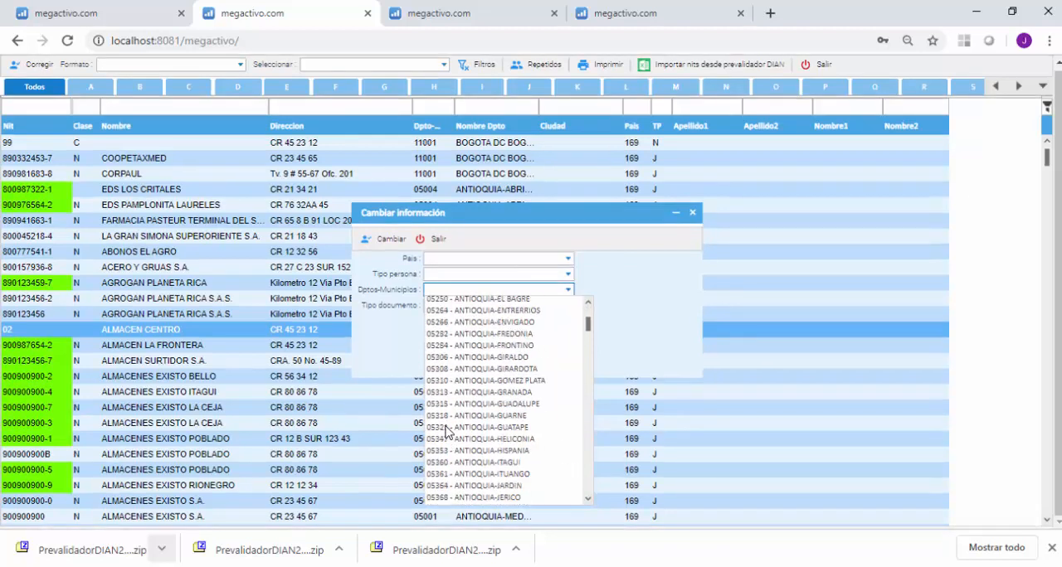
pyautogui.scroll(-3, 445, 431)
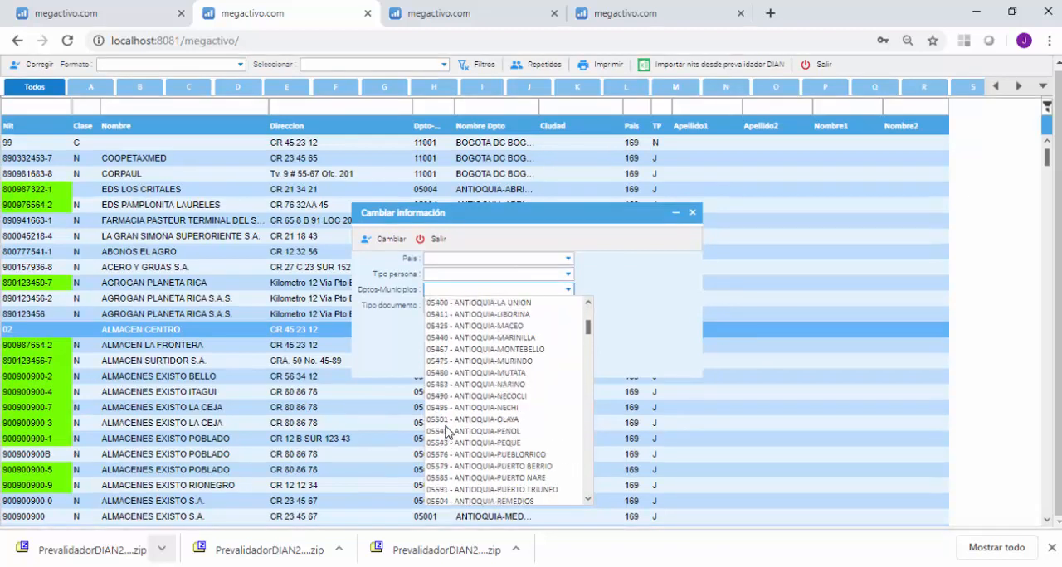
pyautogui.scroll(-3, 446, 432)
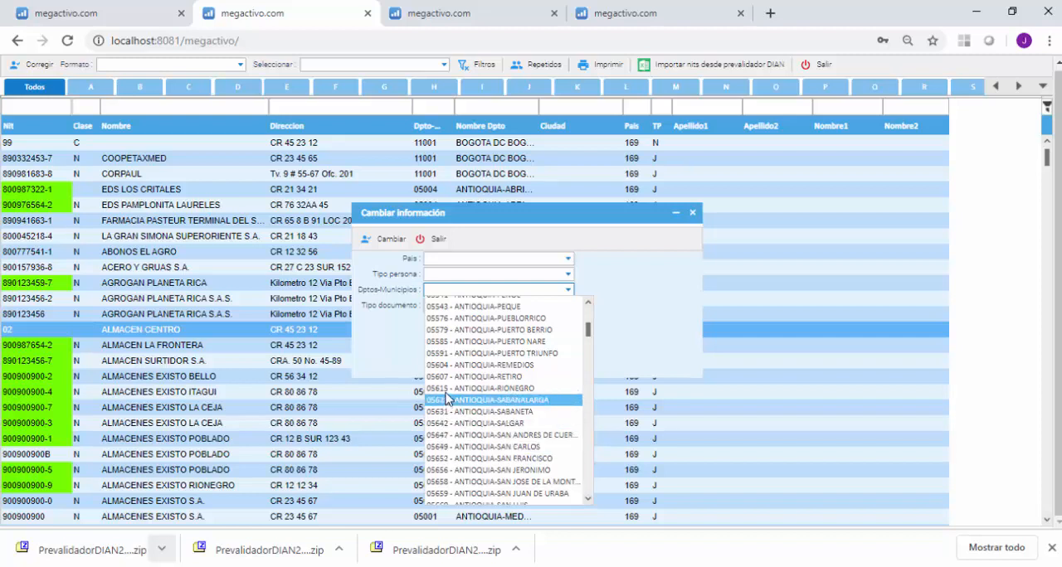
pyautogui.click(447, 390)
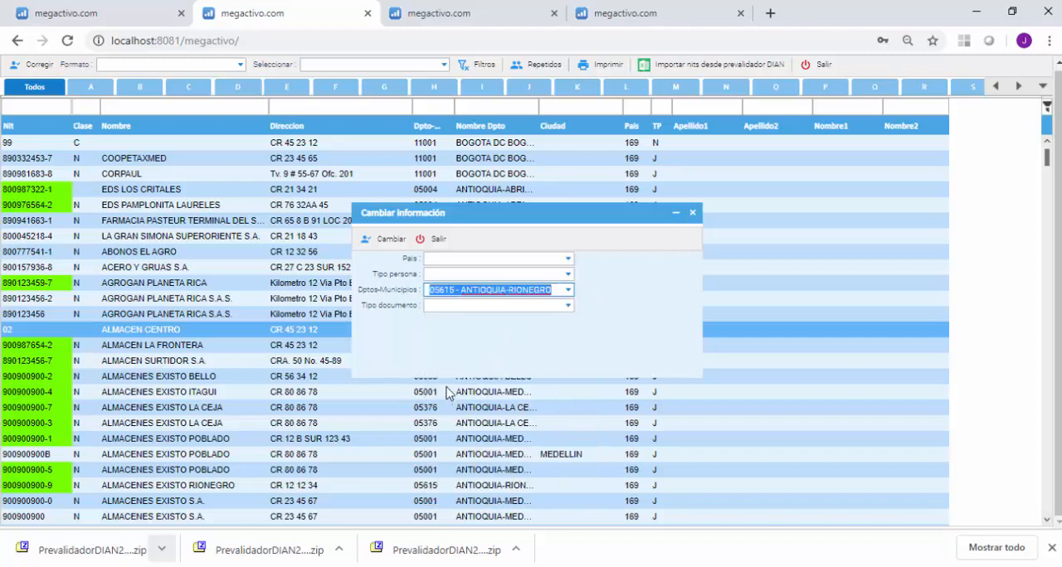
pyautogui.click(385, 242)
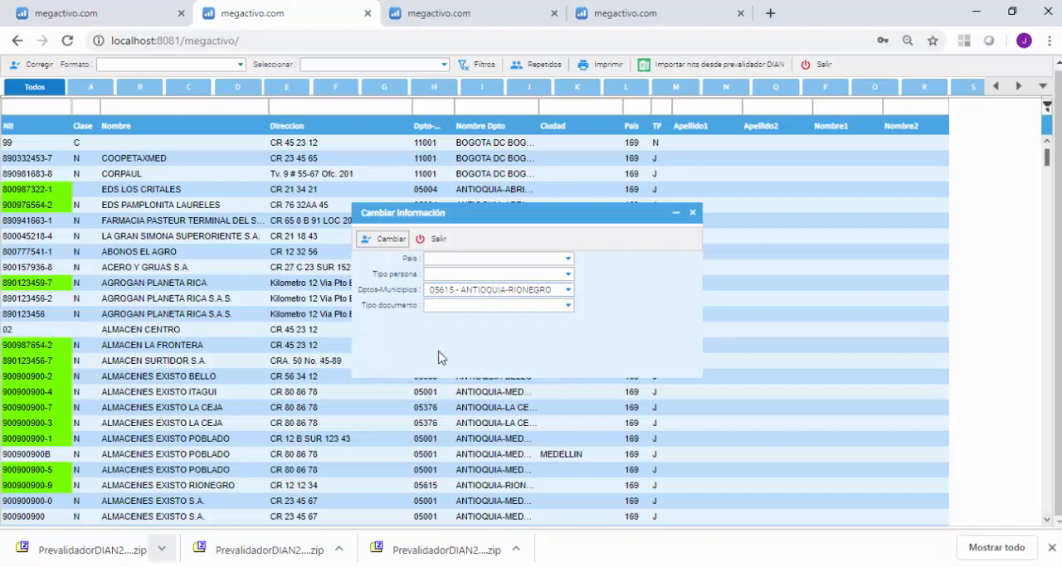
pyautogui.click(433, 239)
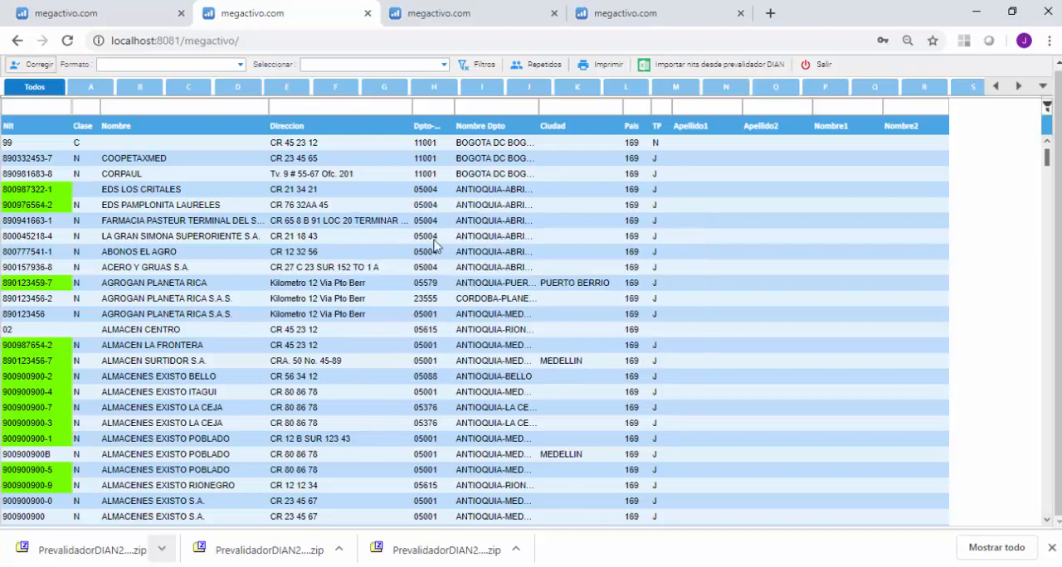
# Select the records without a person type: ALMACEN CENTRO, Cierre de a?o, DISTRIJOSHUA and both FRONTERA DISTRIBUCIONES S.A.S. entries.
pyautogui.click(401, 253)
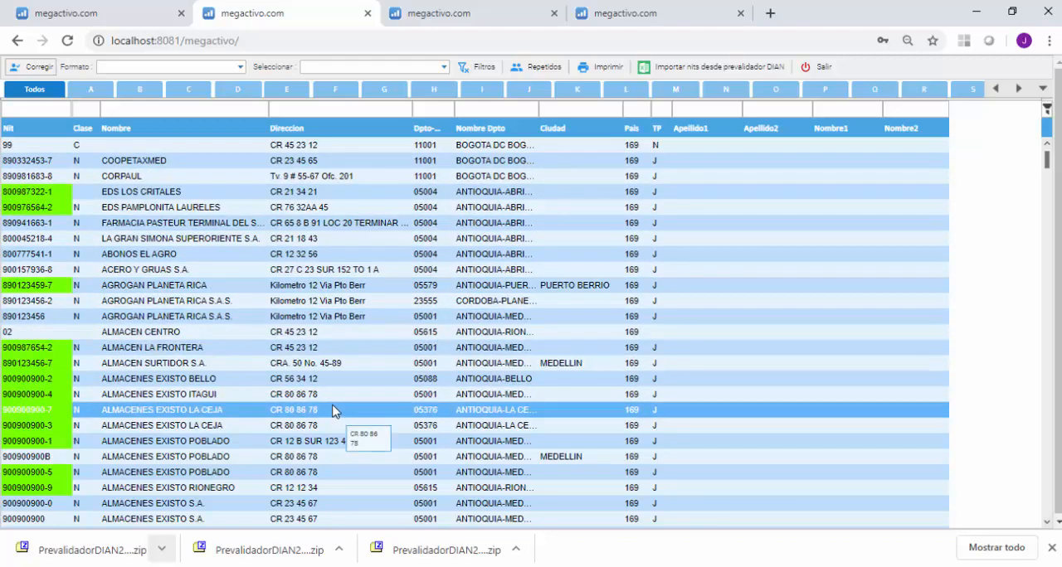
pyautogui.click(498, 333)
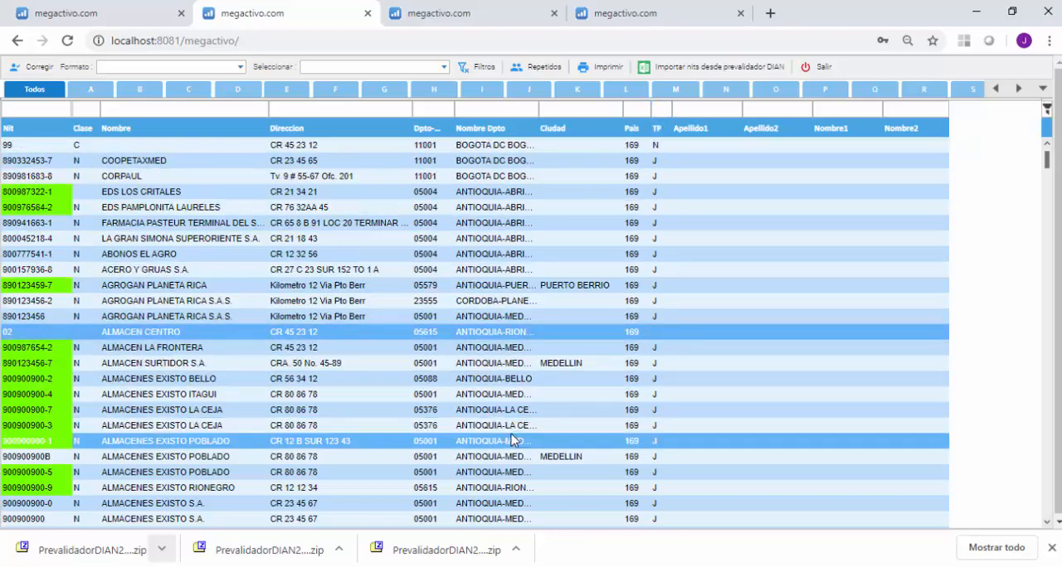
pyautogui.scroll(-3, 512, 440)
pyautogui.scroll(-10, 512, 439)
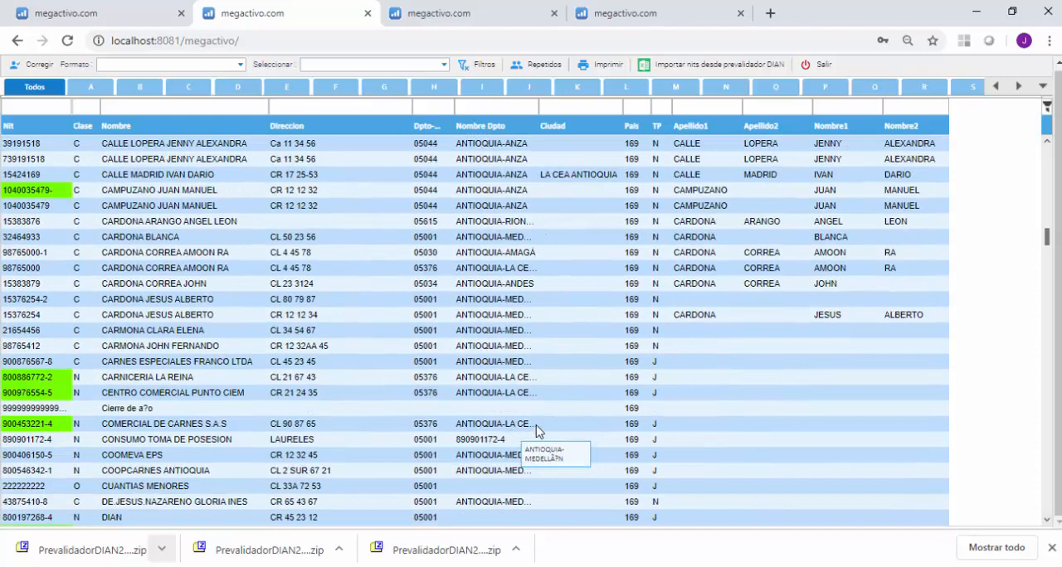
pyautogui.click(569, 410)
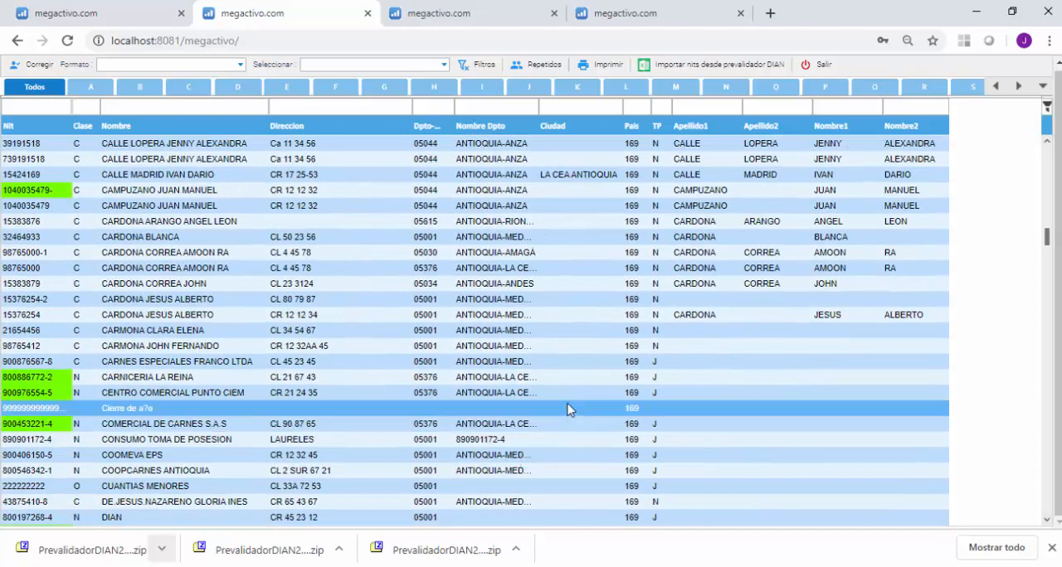
pyautogui.scroll(-4, 624, 444)
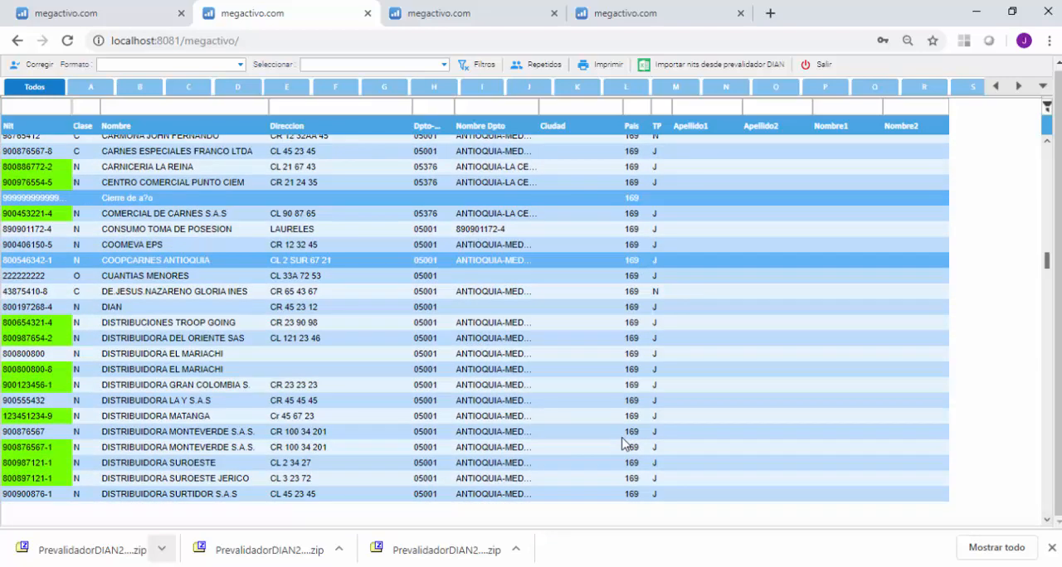
pyautogui.scroll(-6, 624, 443)
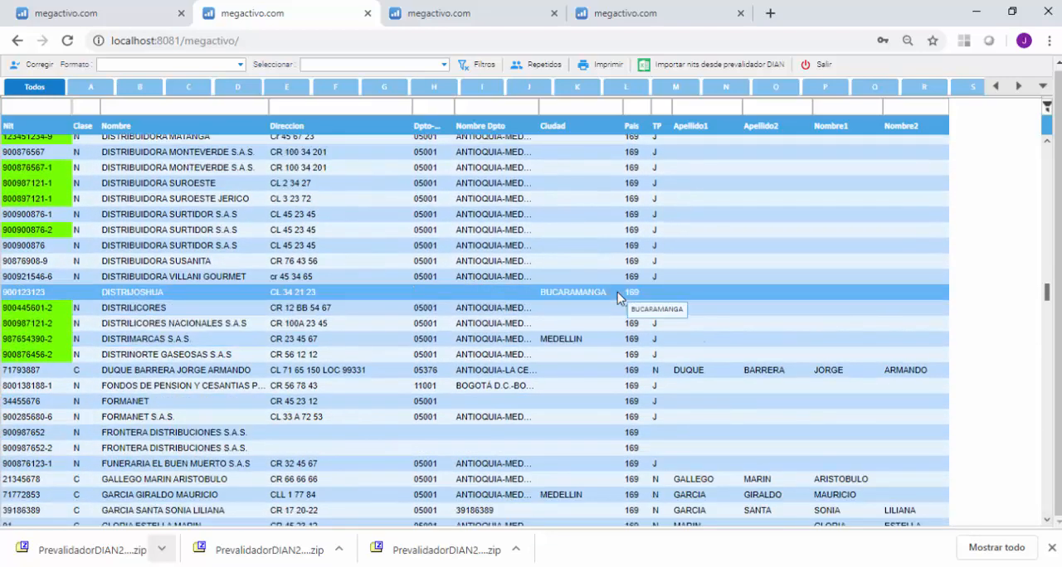
pyautogui.click(617, 293)
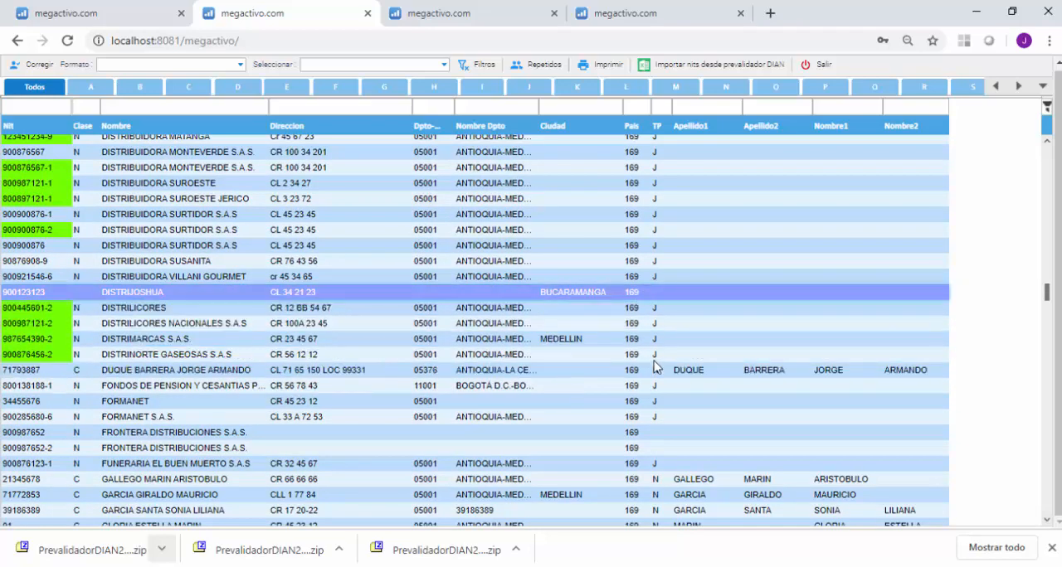
pyautogui.keyDown('ctrl'); pyautogui.click(614, 436); pyautogui.keyUp('ctrl')
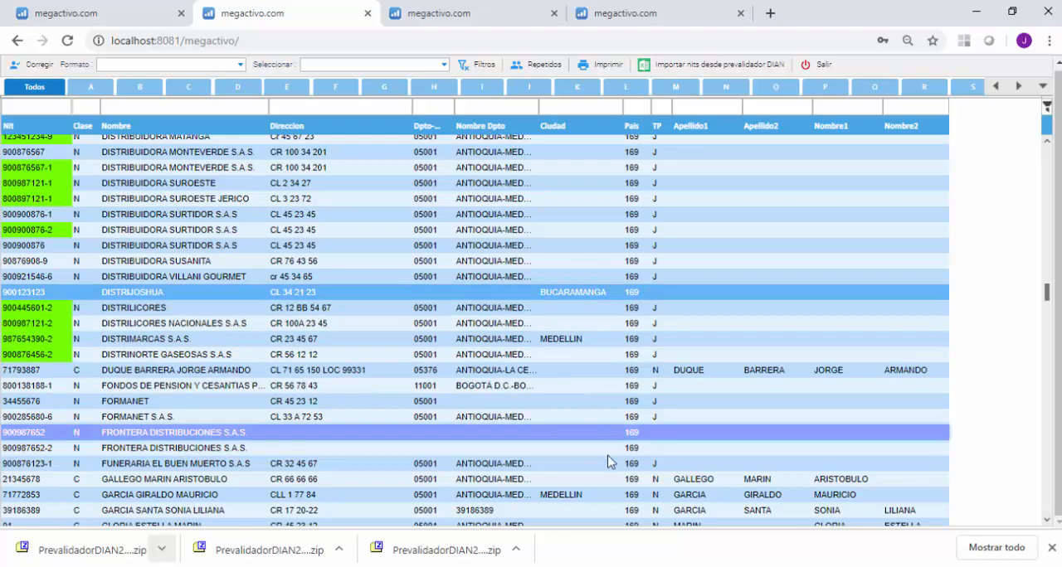
pyautogui.keyDown('ctrl'); pyautogui.click(609, 450); pyautogui.keyUp('ctrl')
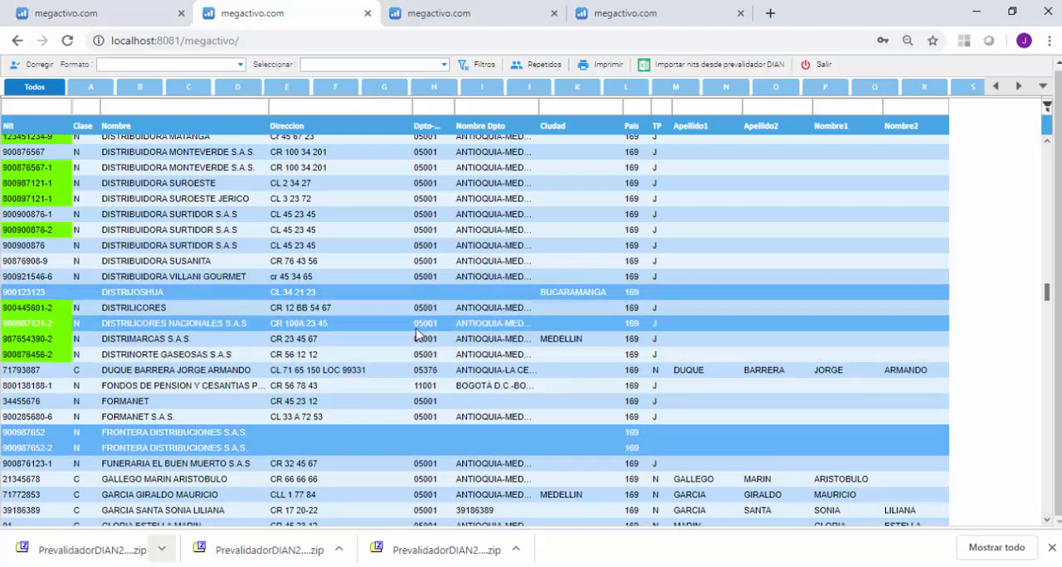
pyautogui.keyDown('ctrl'); pyautogui.click(239, 308); pyautogui.keyUp('ctrl')
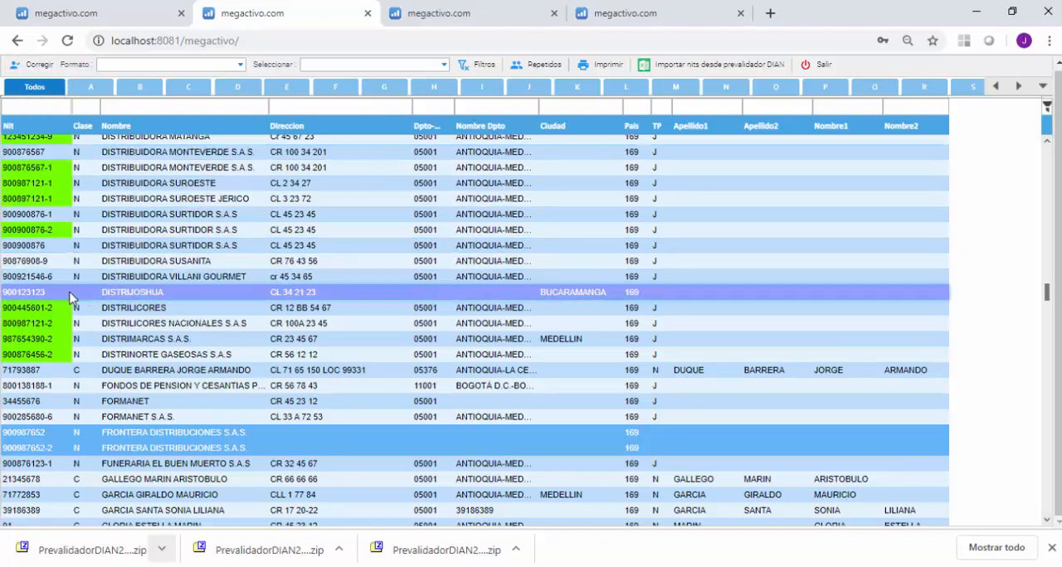
pyautogui.click(142, 302)
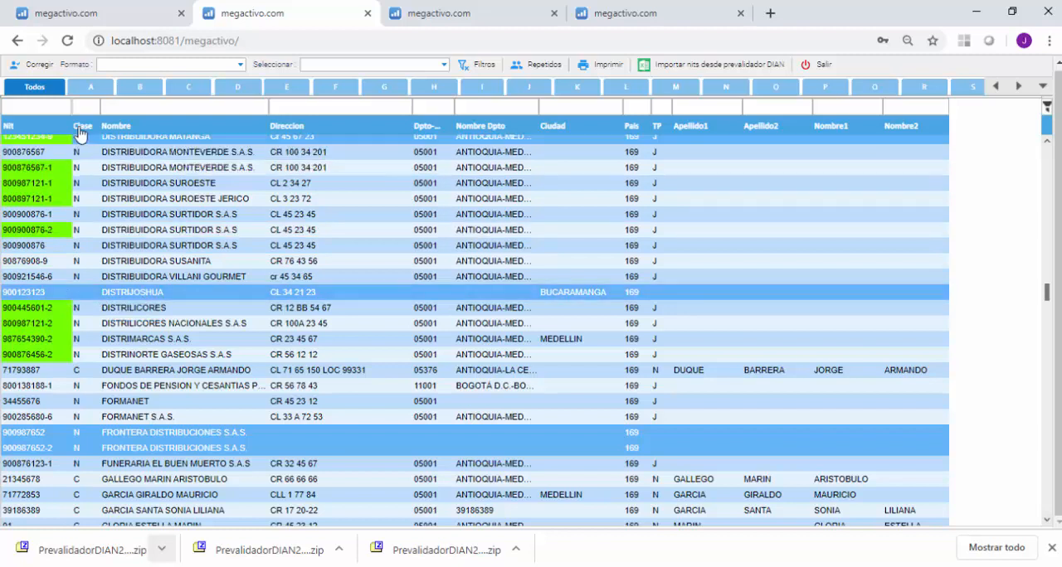
# Change the selected records' Tipo documento to Nit and Tipo persona to Juridica, and apply the correction.
pyautogui.click(33, 67)
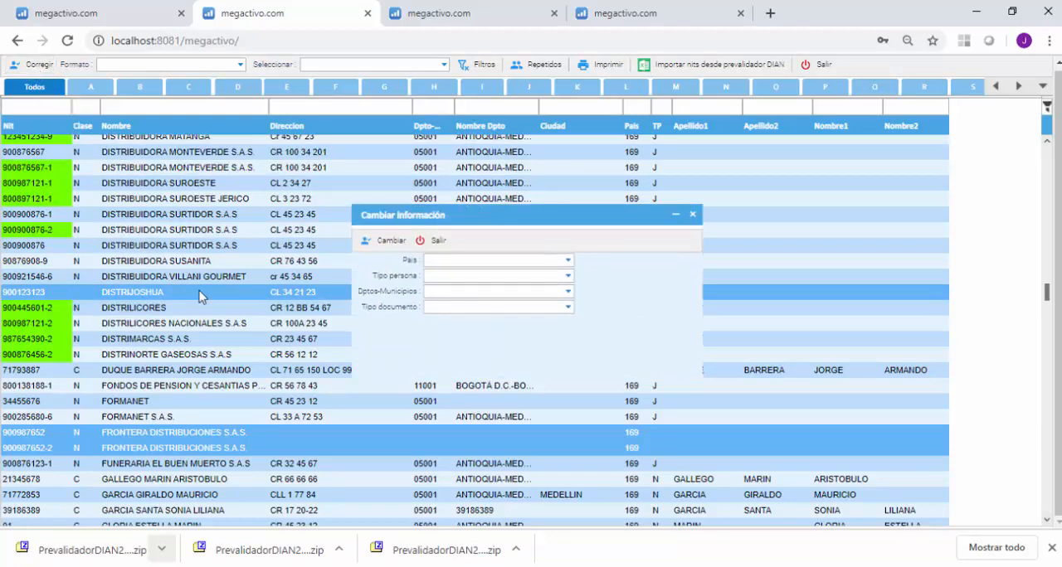
pyautogui.click(570, 309)
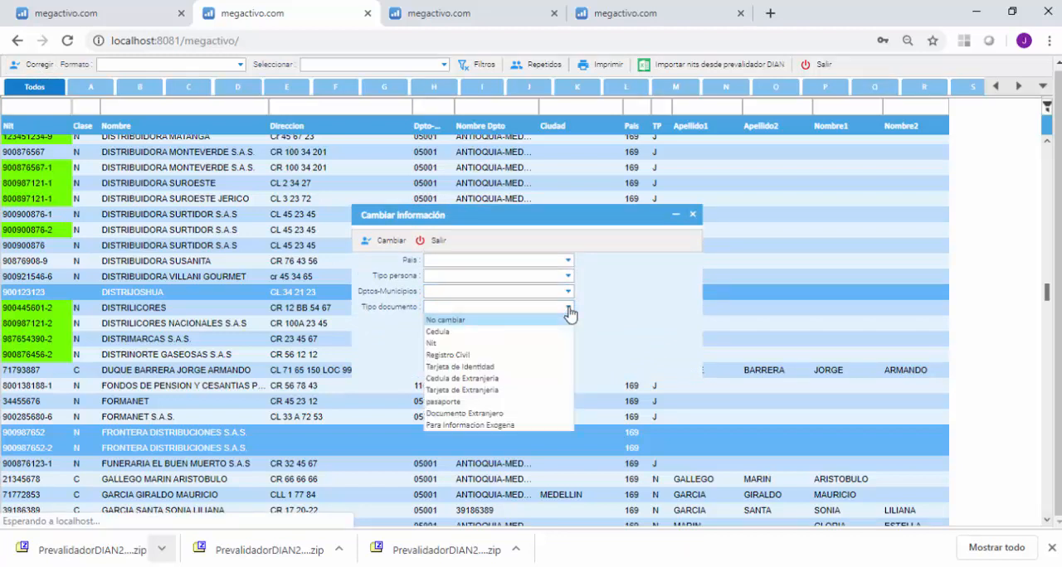
pyautogui.click(431, 348)
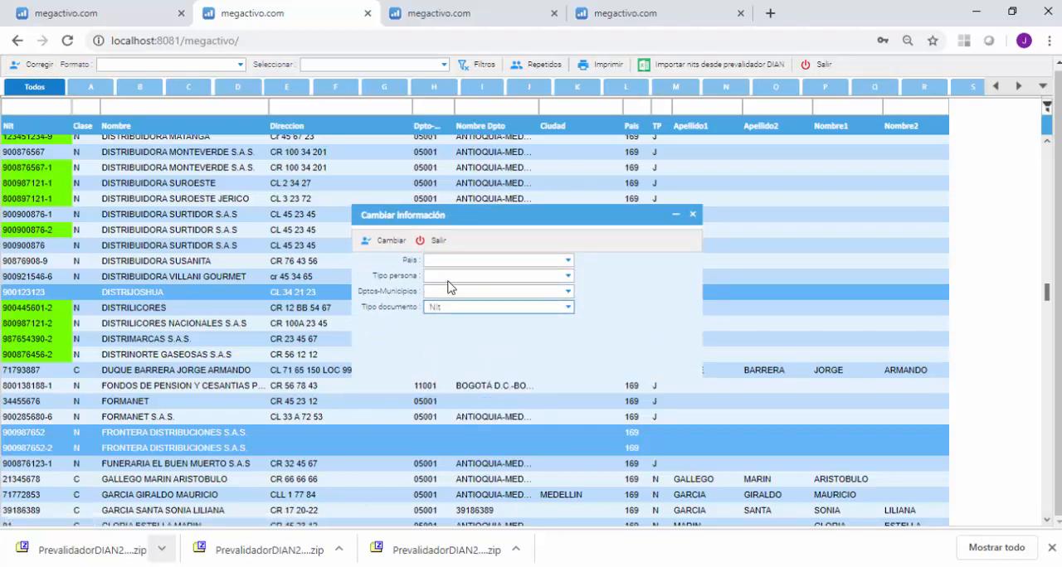
pyautogui.click(568, 280)
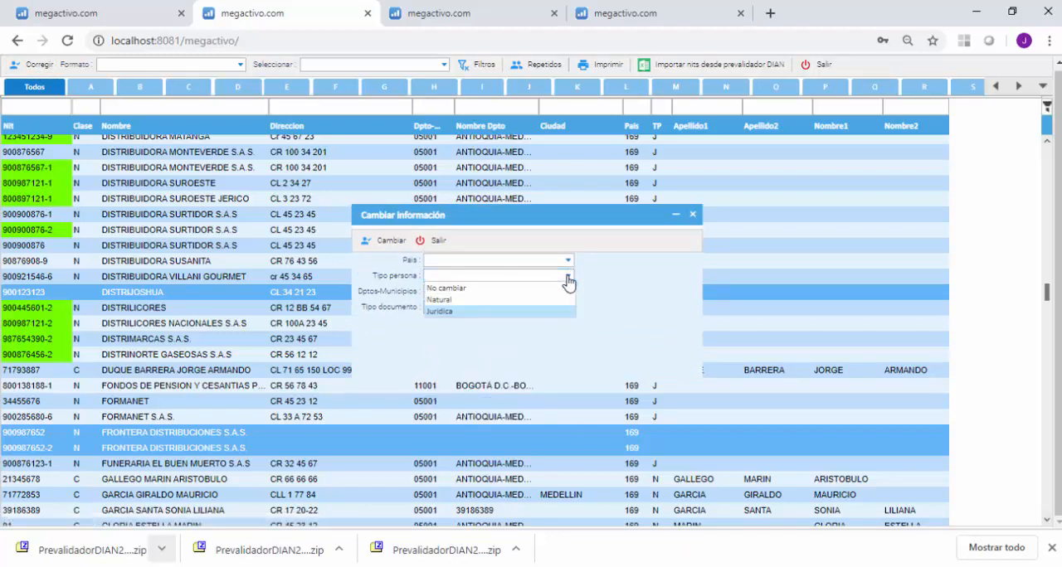
pyautogui.click(455, 308)
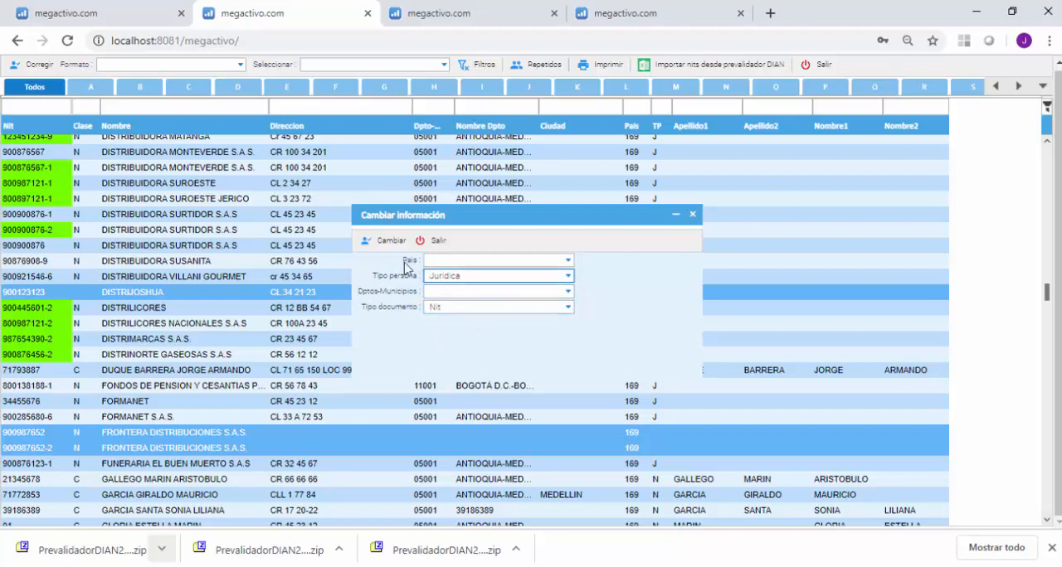
pyautogui.click(387, 245)
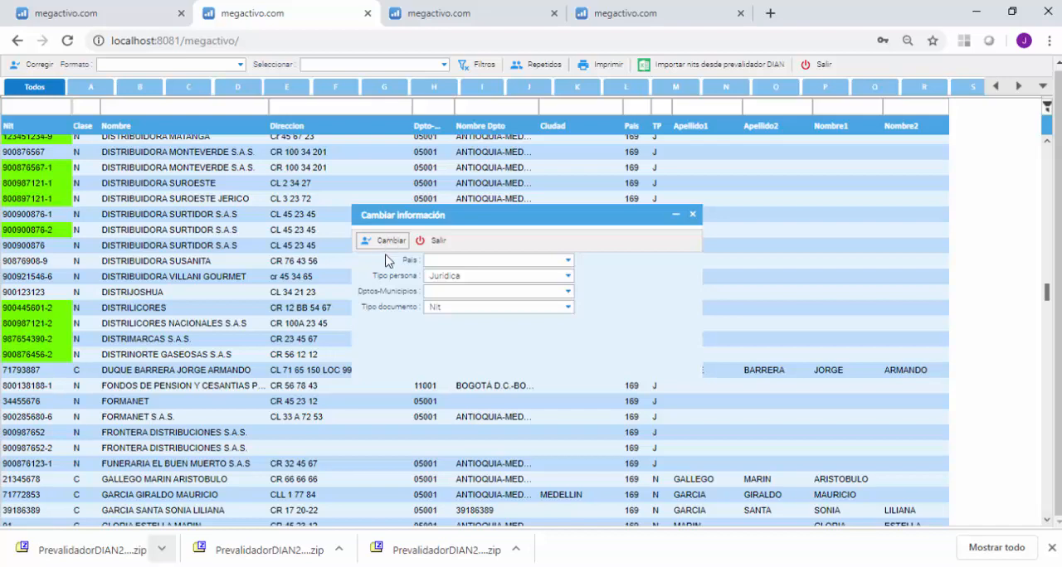
# Close the Cambiar información dialog and check the third-party list for more records with missing data.
pyautogui.click(433, 240)
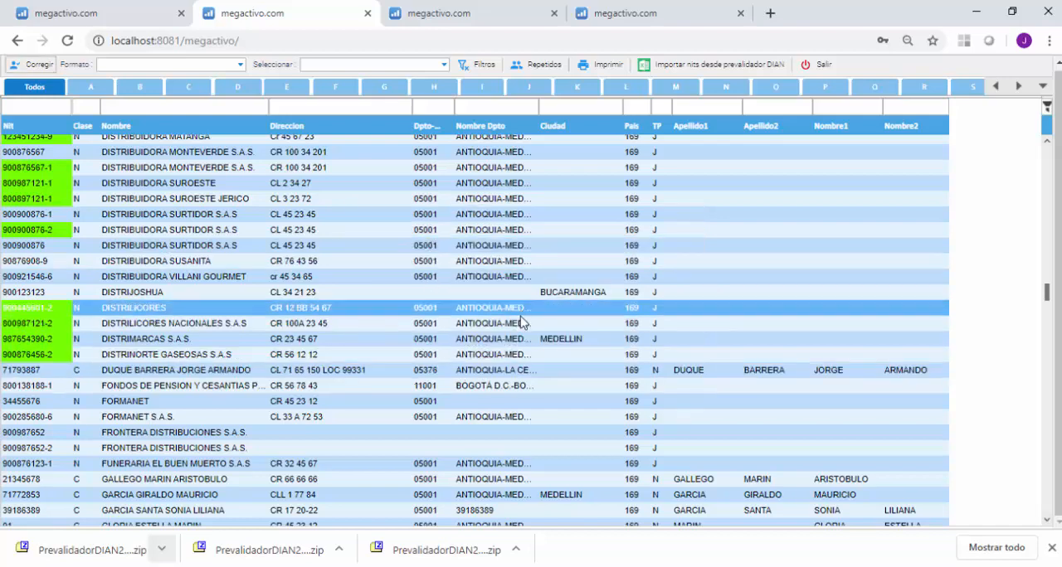
pyautogui.scroll(-6, 523, 408)
pyautogui.scroll(3, 523, 403)
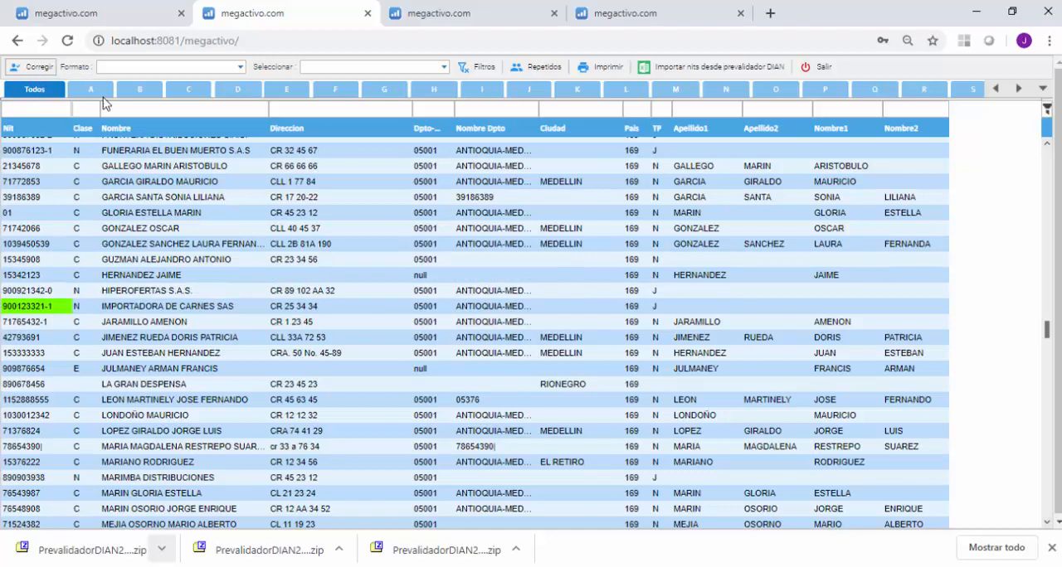
pyautogui.click(430, 261)
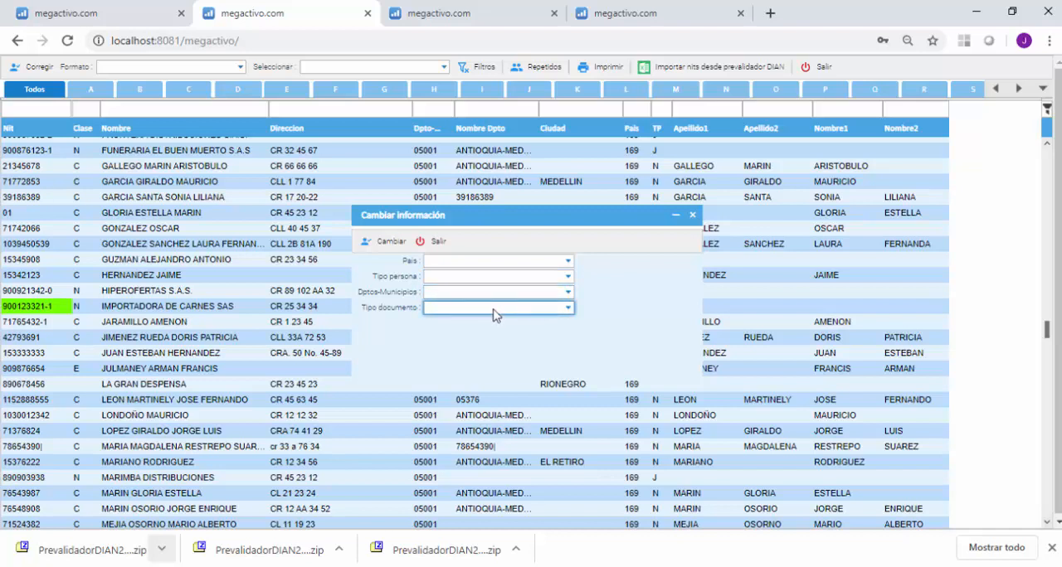
pyautogui.click(433, 242)
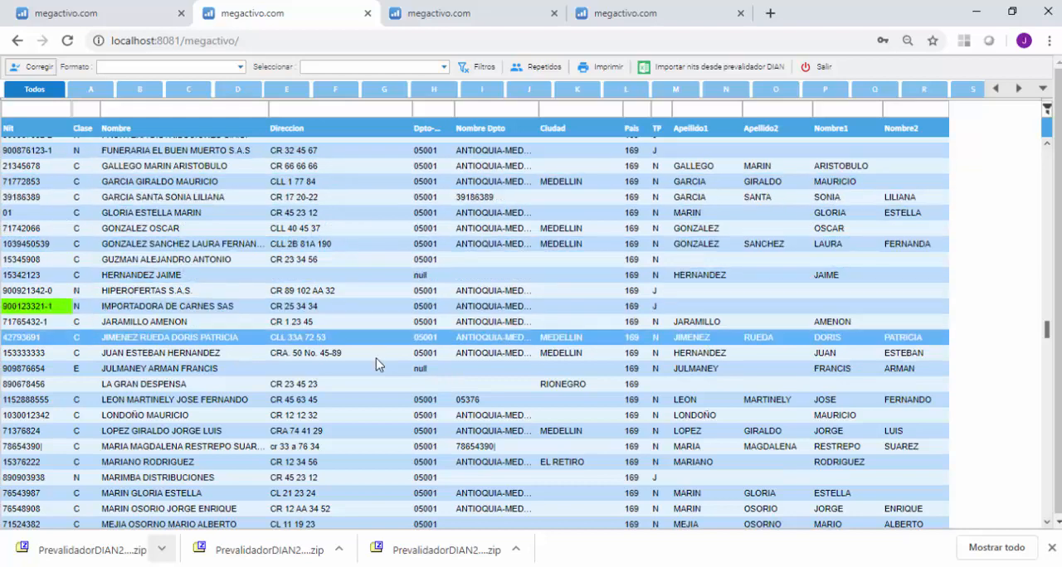
# Select the records with a missing department name around IMPORTADORA DE CARNES SAS, including both null-department entries and LA GRAN DESPENSA.
pyautogui.scroll(-2, 445, 409)
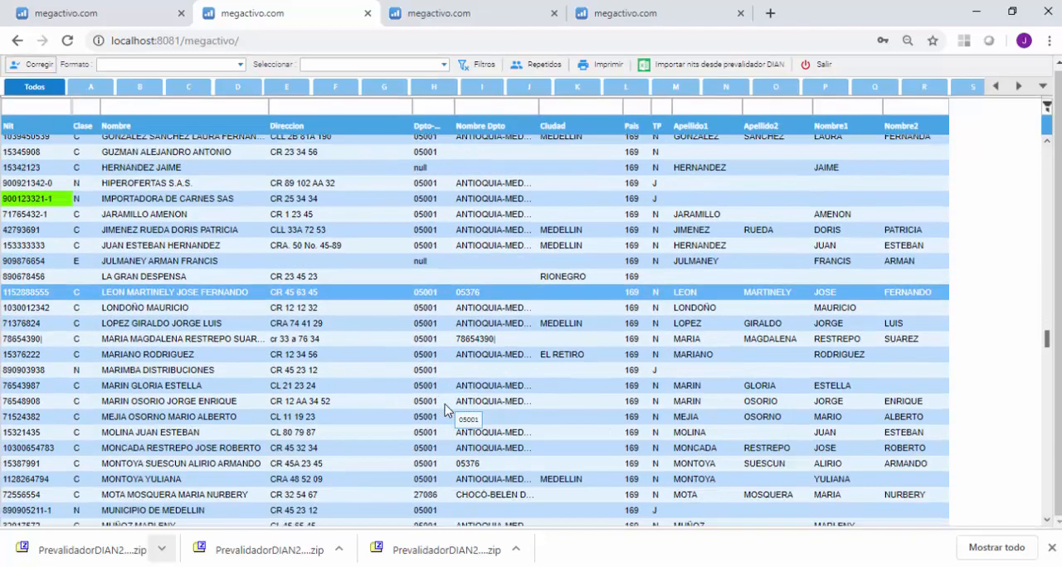
pyautogui.scroll(1, 446, 410)
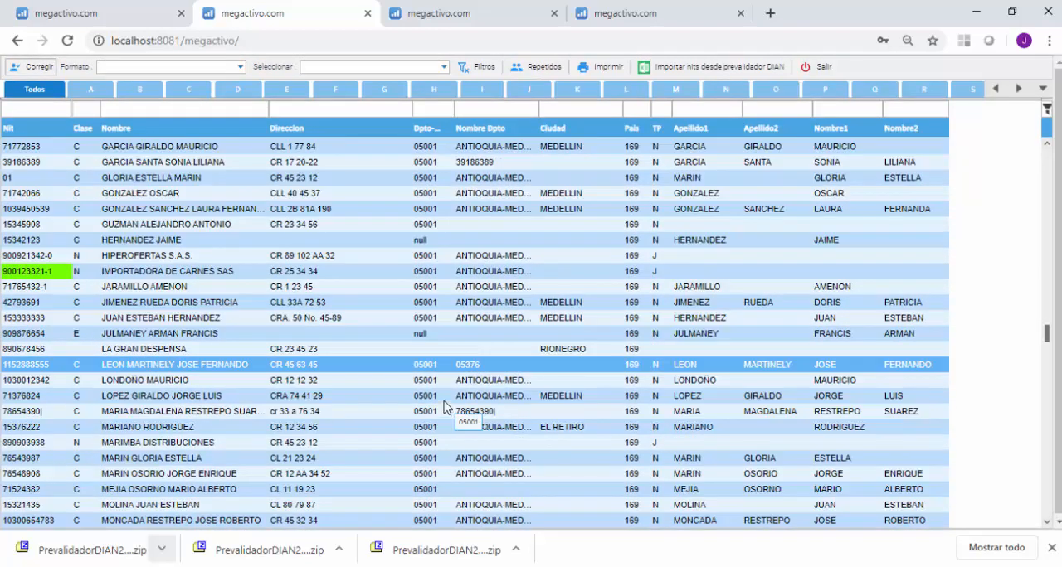
pyautogui.click(420, 228)
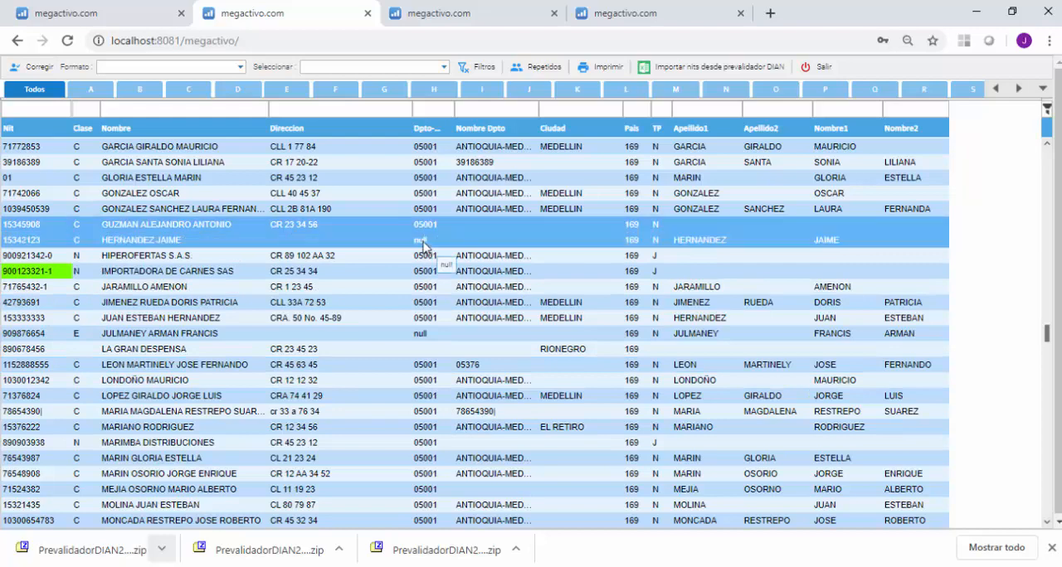
pyautogui.click(420, 355)
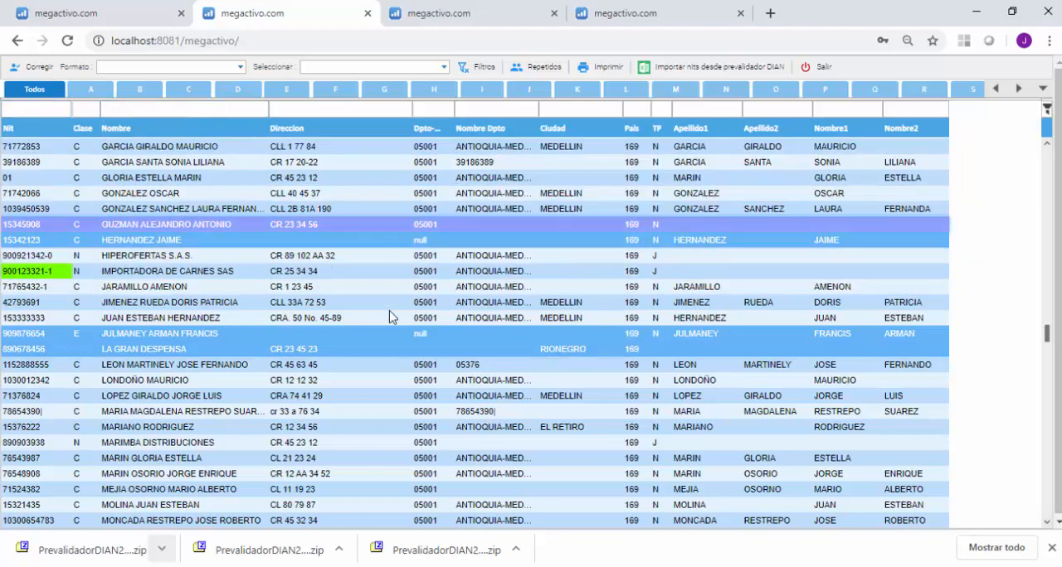
# Correct the selected records' Dptos-Municipios to 05001 - ANTIOQUIA-MEDELLIN, apply the change and close the dialog.
pyautogui.click(31, 68)
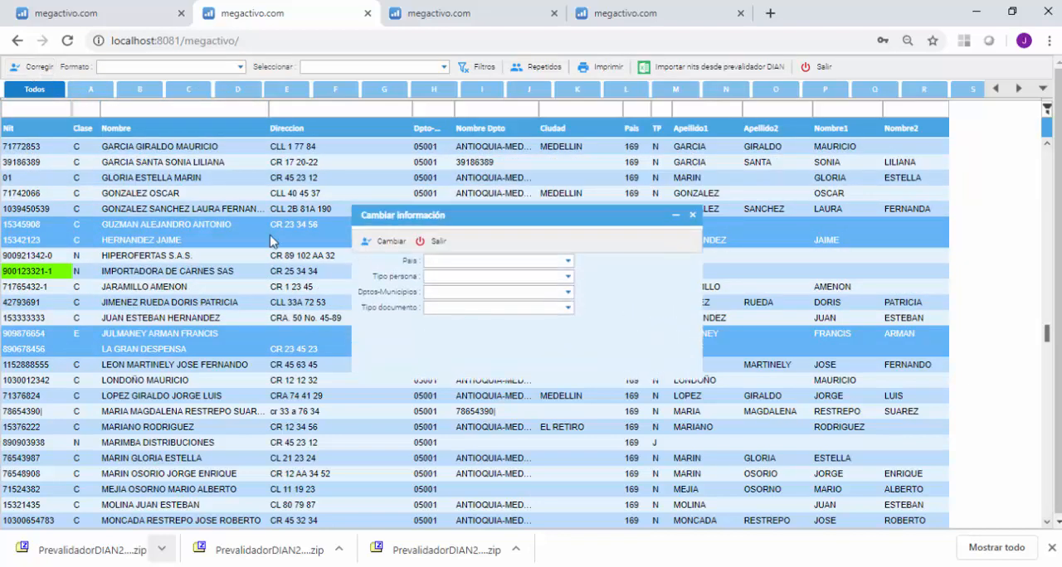
pyautogui.click(568, 293)
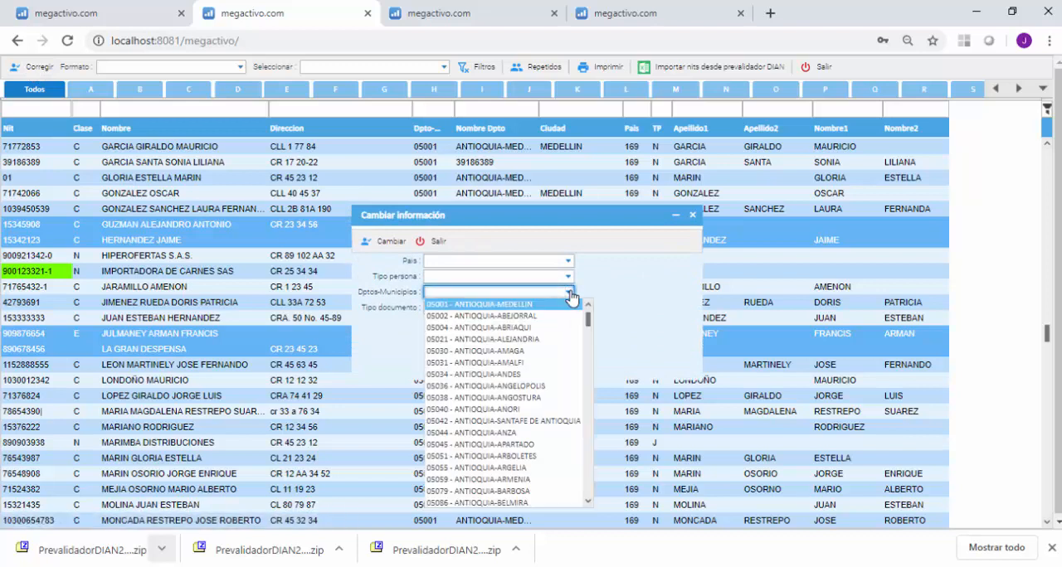
pyautogui.click(448, 305)
pyautogui.click(371, 241)
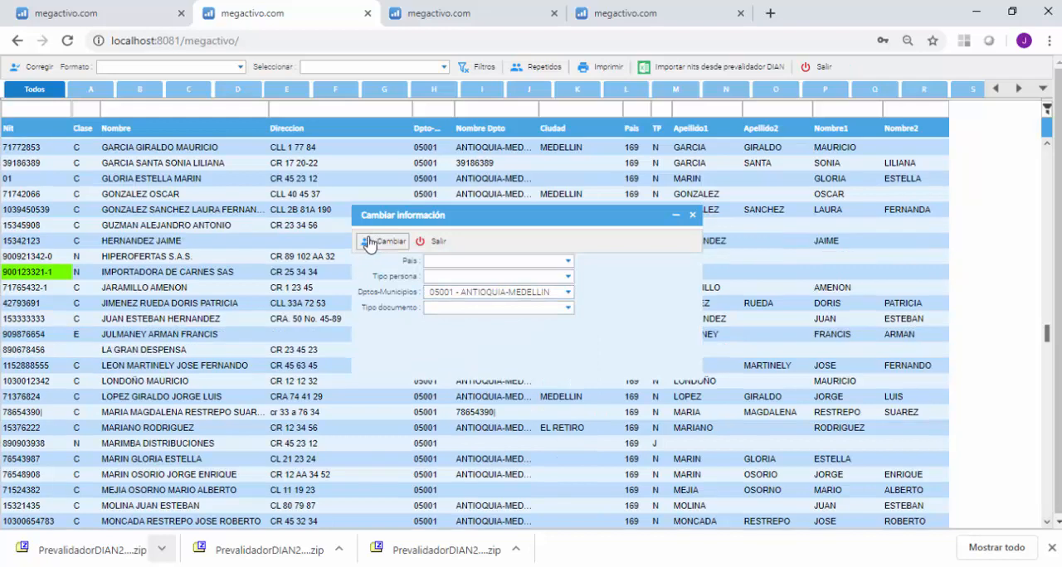
pyautogui.click(438, 246)
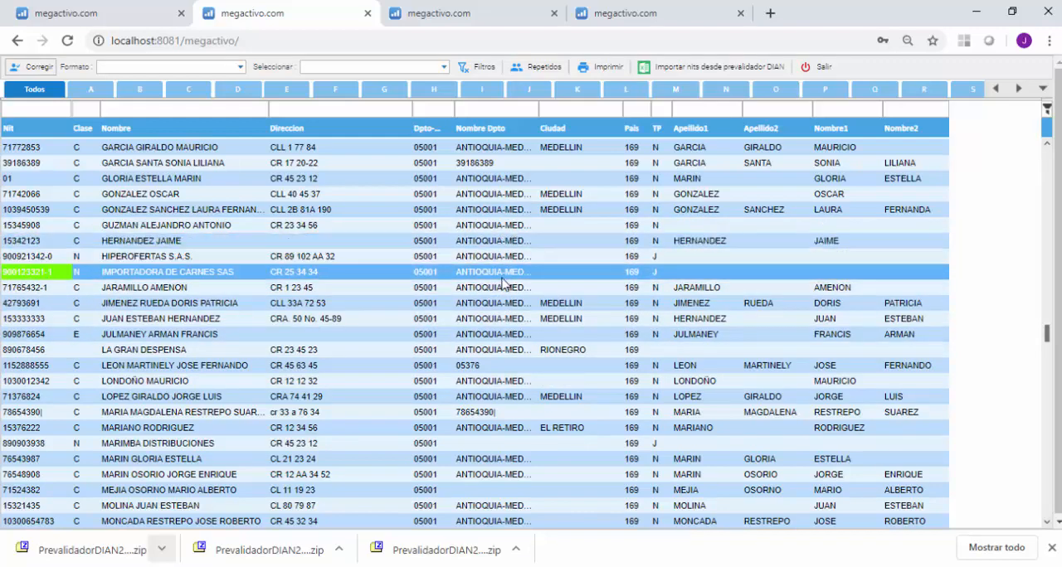
# Restrict the list to Personas naturales and look through the records for missing data.
pyautogui.scroll(15, 522, 300)
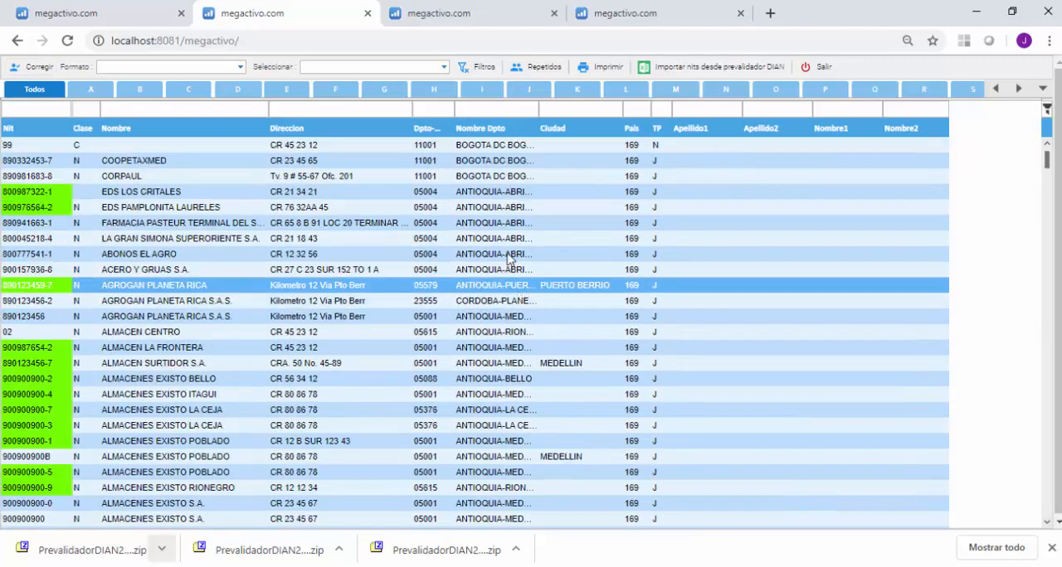
pyautogui.click(443, 68)
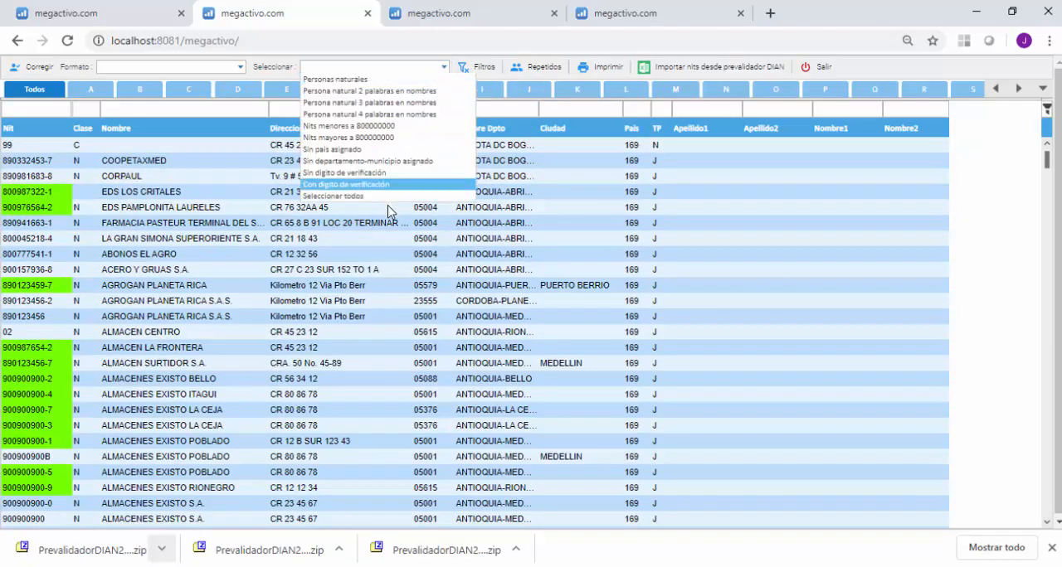
pyautogui.click(349, 80)
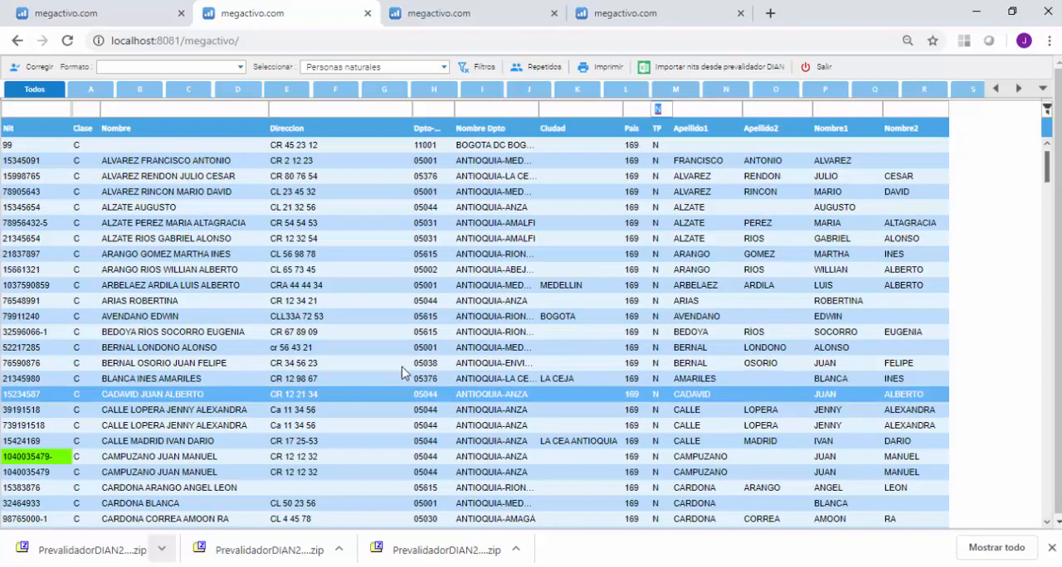
pyautogui.scroll(-15, 554, 328)
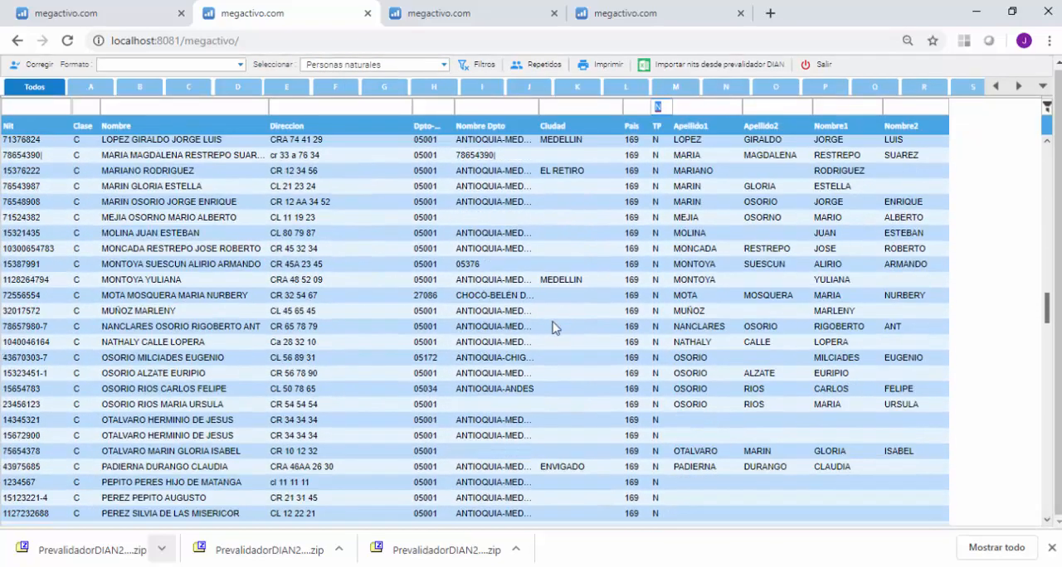
pyautogui.scroll(15, 554, 328)
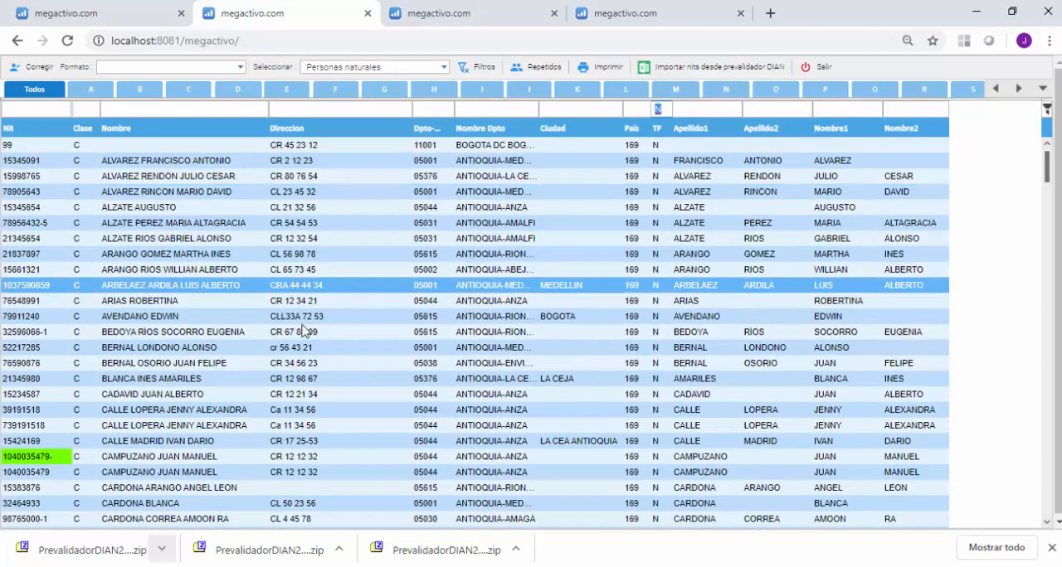
# Open the natural-person record in Rionegro that lacks an address, try to fill in its Direccion, and return to the correction list.
pyautogui.click(282, 488)
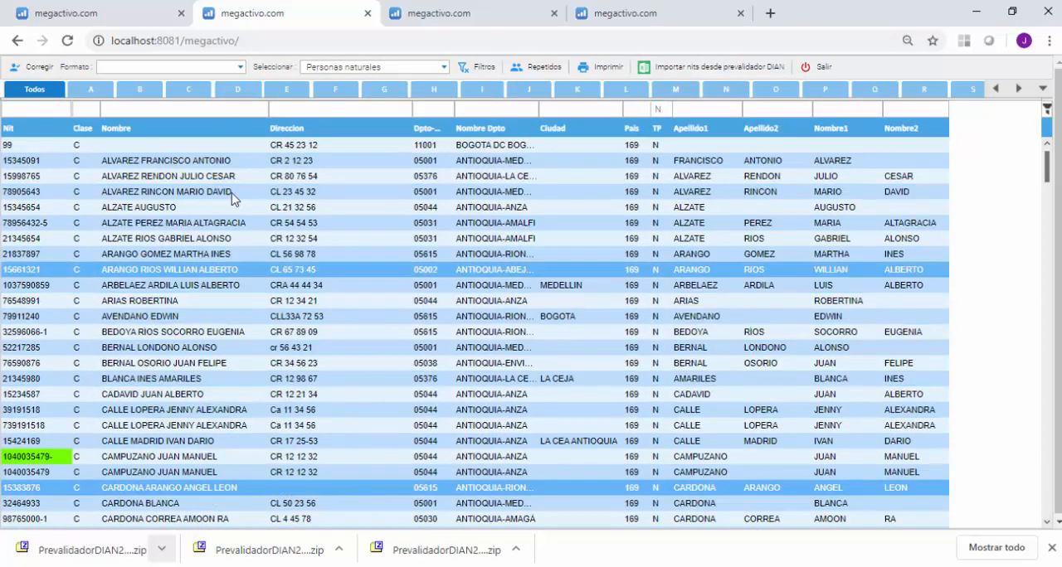
pyautogui.doubleClick(189, 491)
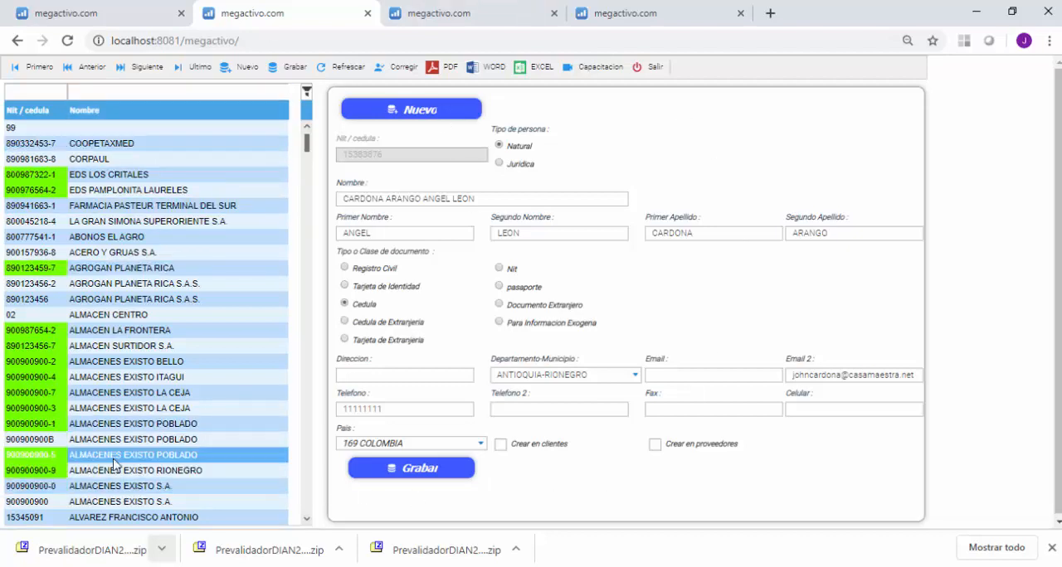
pyautogui.click(353, 375)
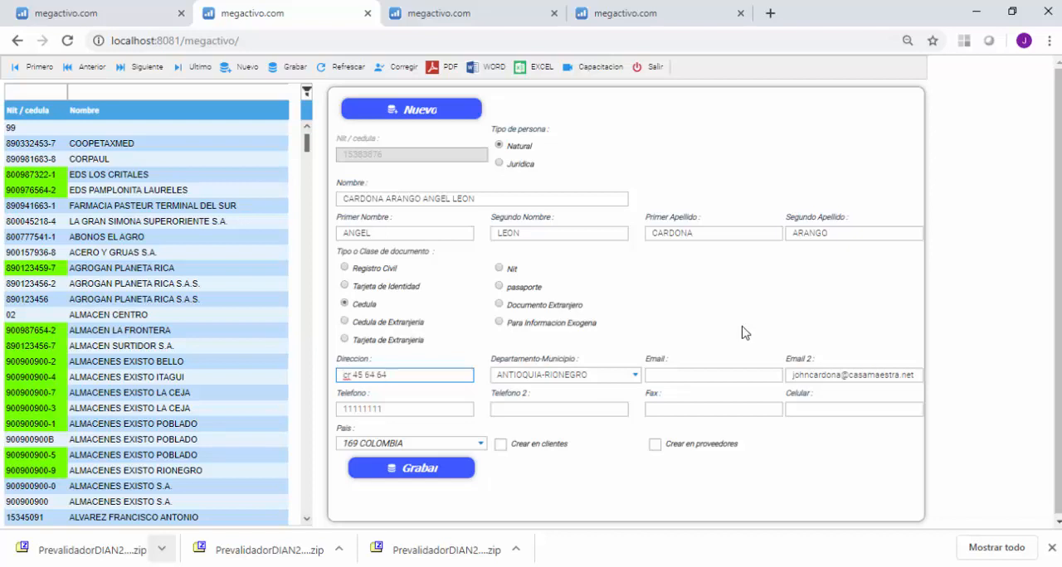
pyautogui.click(424, 407)
pyautogui.click(397, 468)
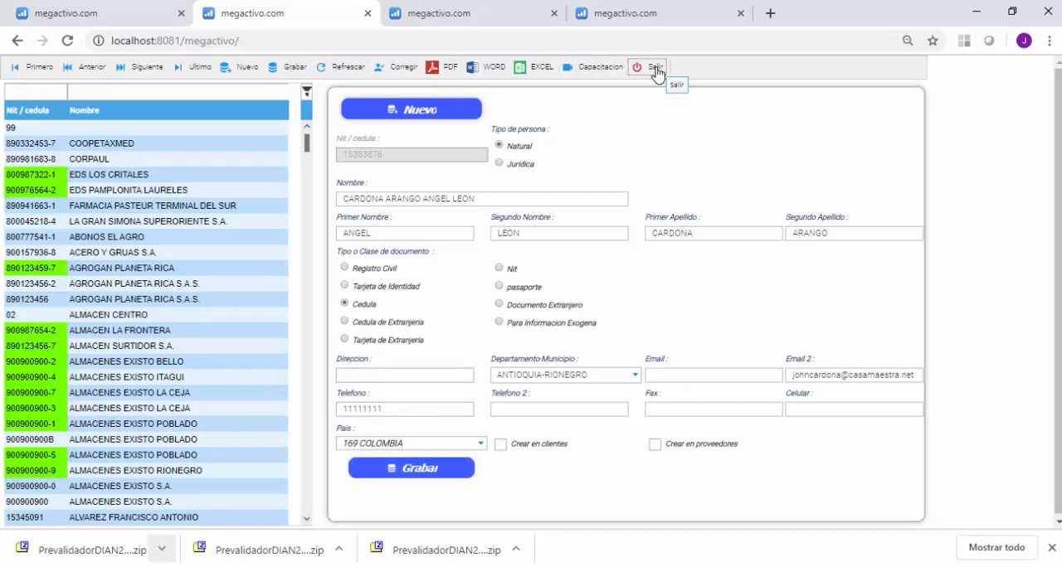
pyautogui.click(655, 67)
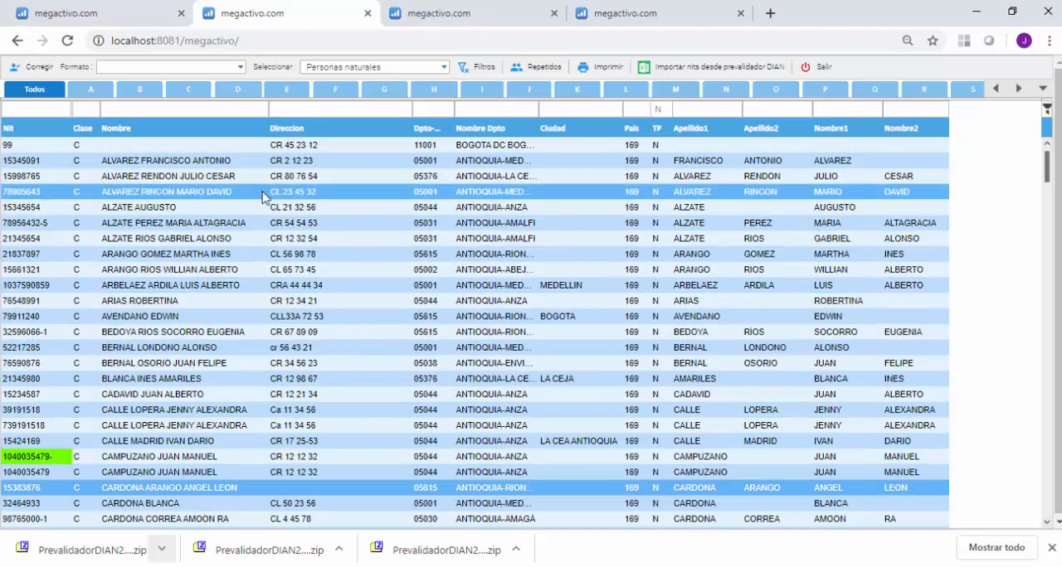
# Review the natural persons' records and restrict the list to Persona natural 2 palabras en nombres.
pyautogui.scroll(-12, 246, 305)
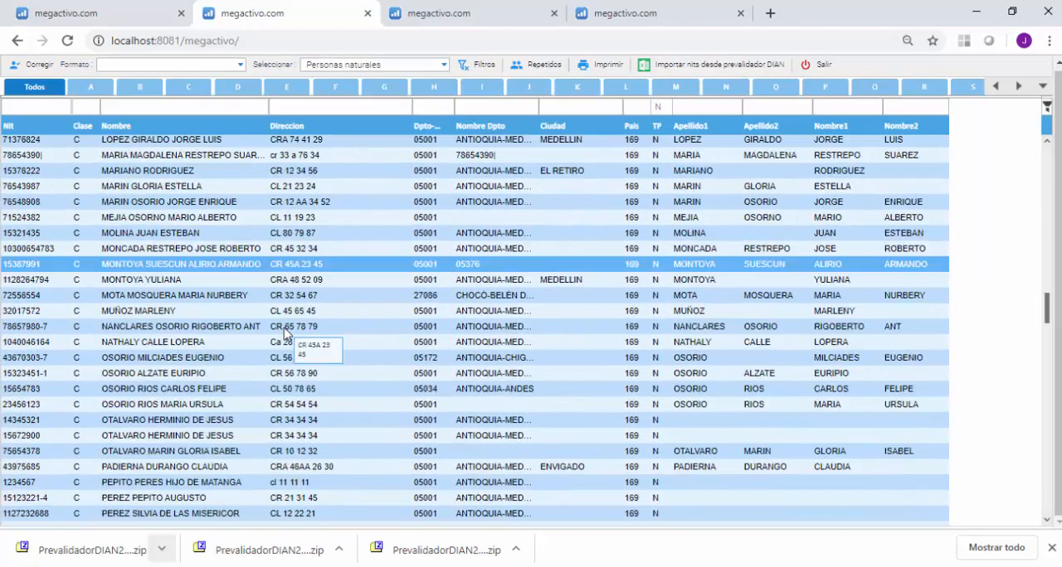
pyautogui.scroll(3, 284, 333)
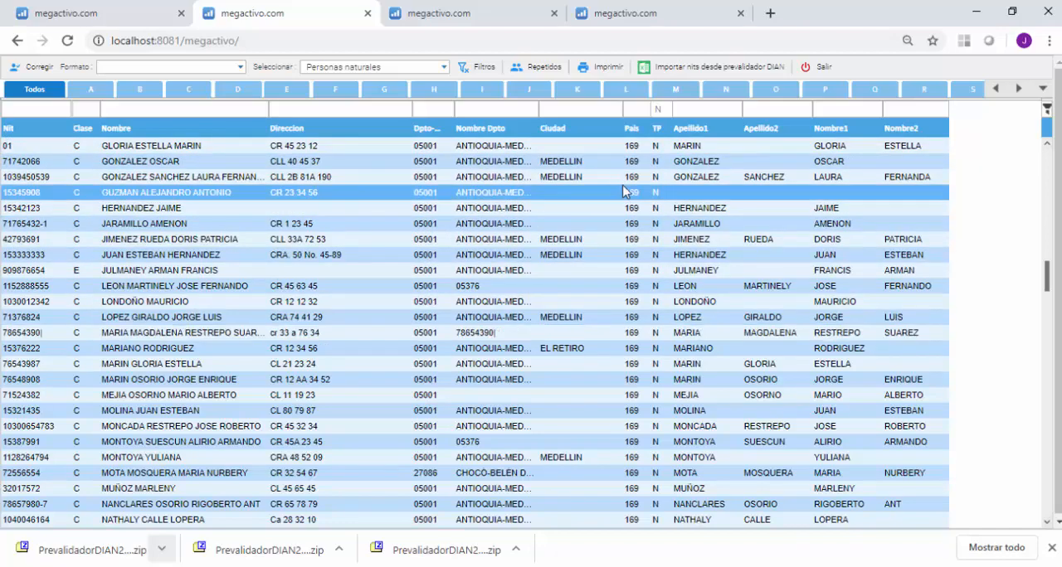
pyautogui.scroll(15, 485, 361)
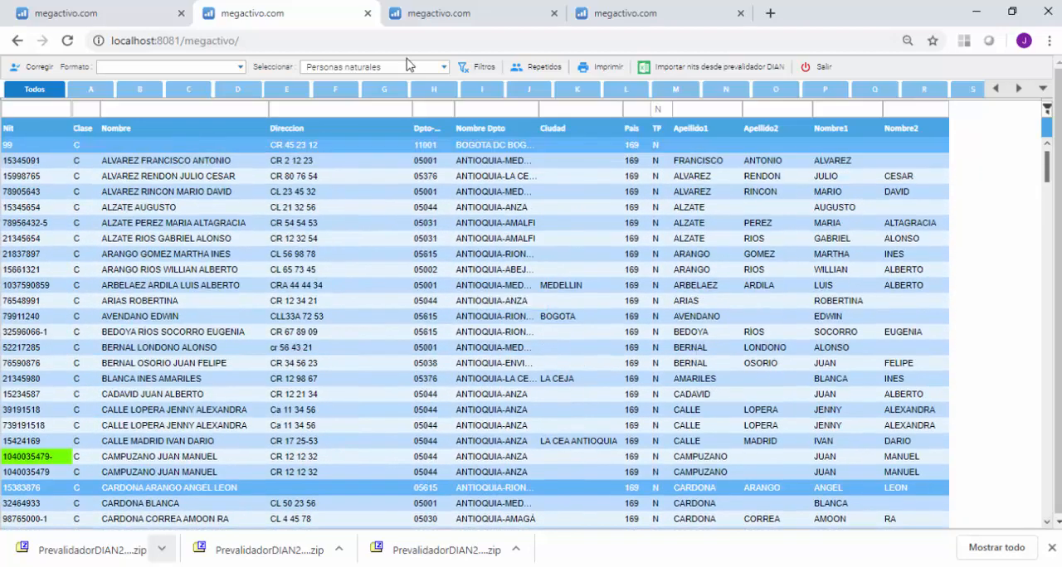
pyautogui.click(439, 67)
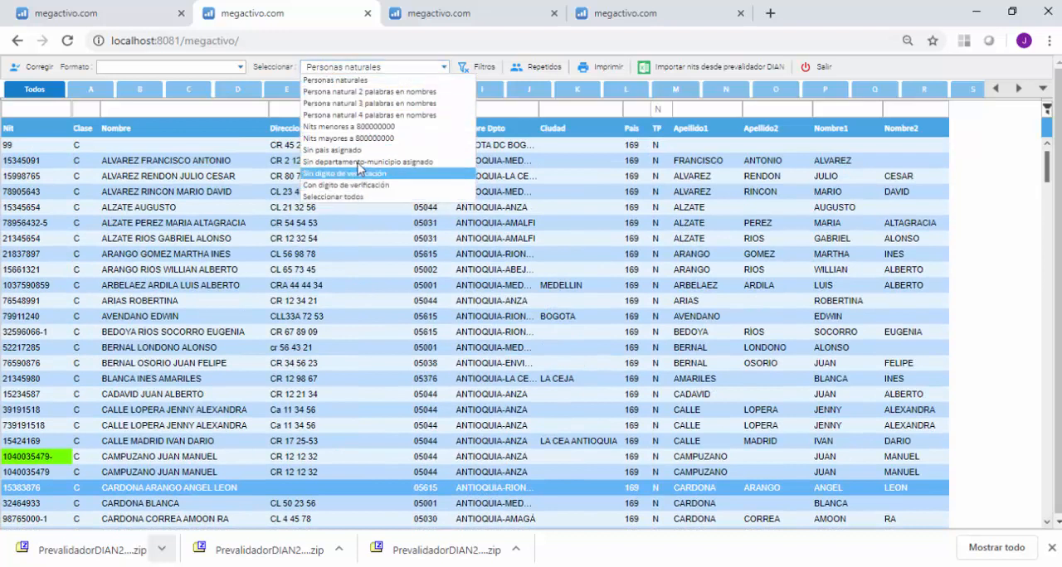
pyautogui.click(367, 93)
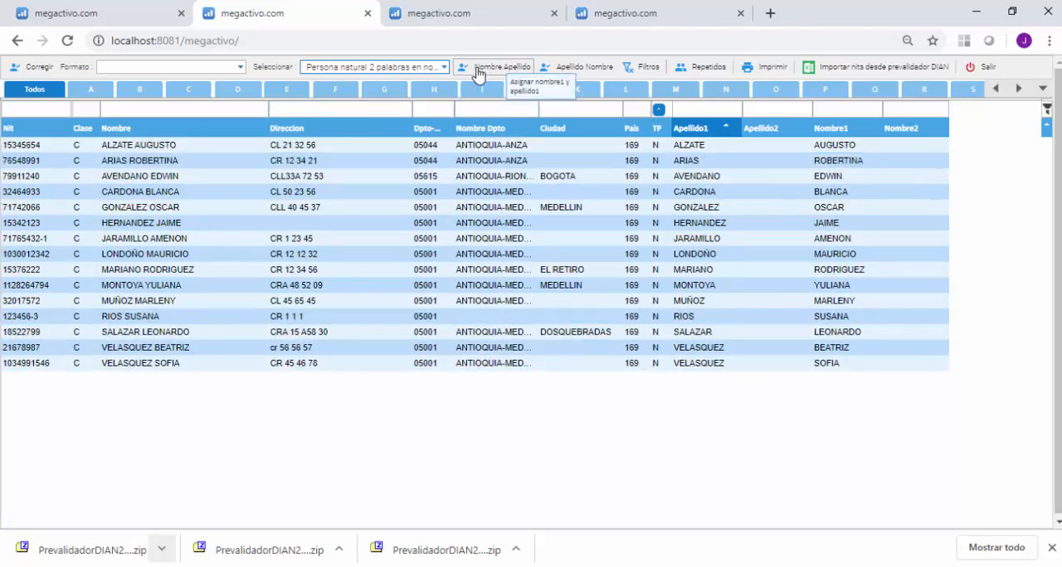
# Clear the list's filters and show only the Persona natural 3 palabras en nombres records.
pyautogui.click(645, 72)
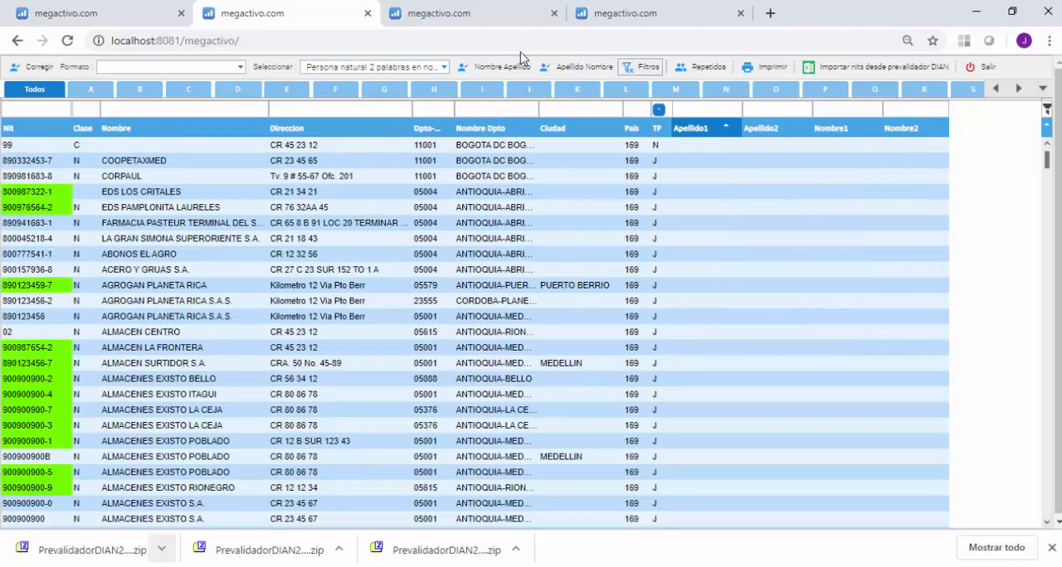
pyautogui.click(442, 68)
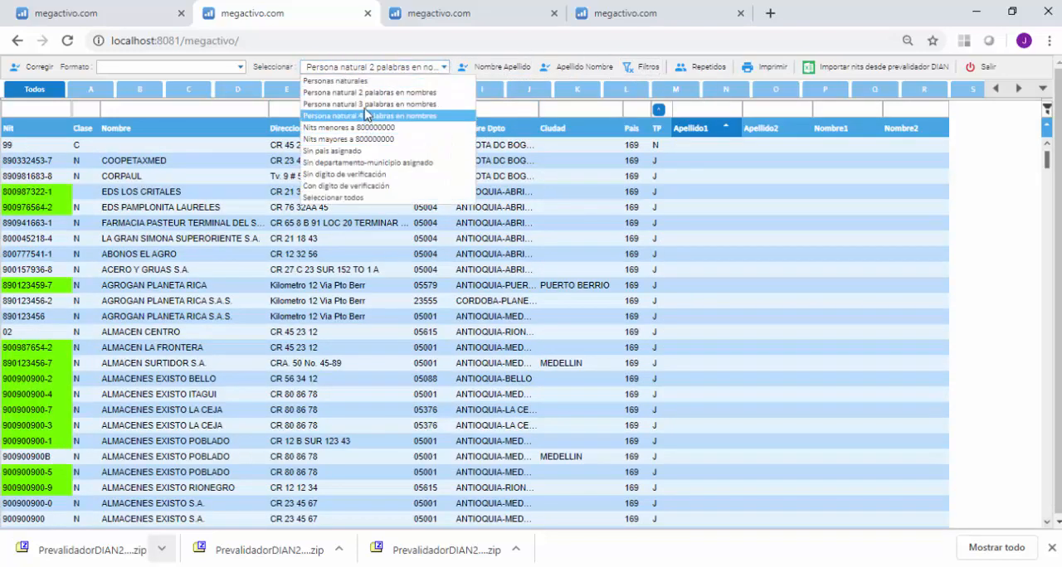
pyautogui.click(366, 106)
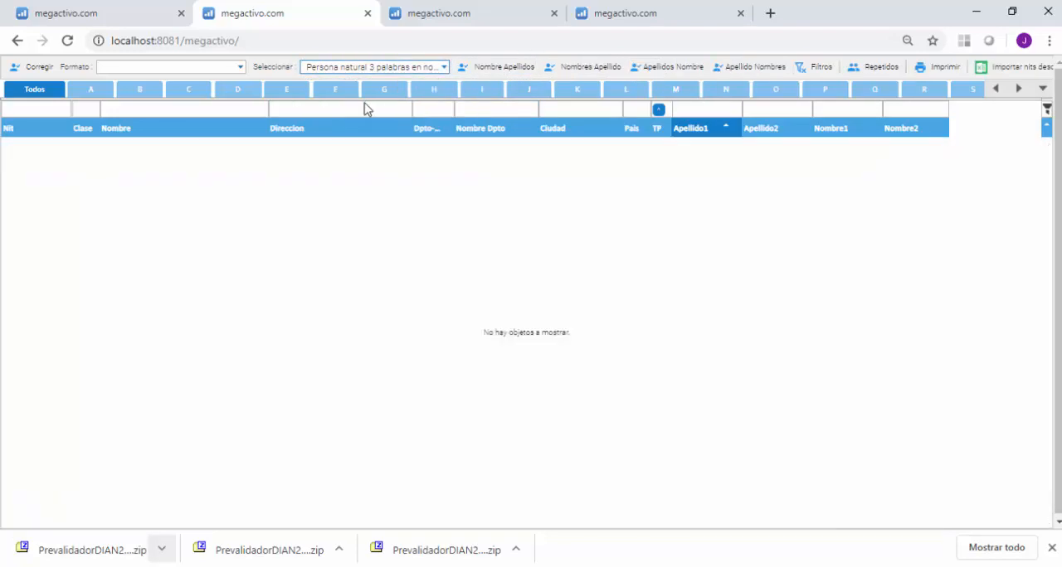
# Select the three-word records with empty name fields, assign their names in Apellido Nombres order, and check the list.
pyautogui.click(379, 332)
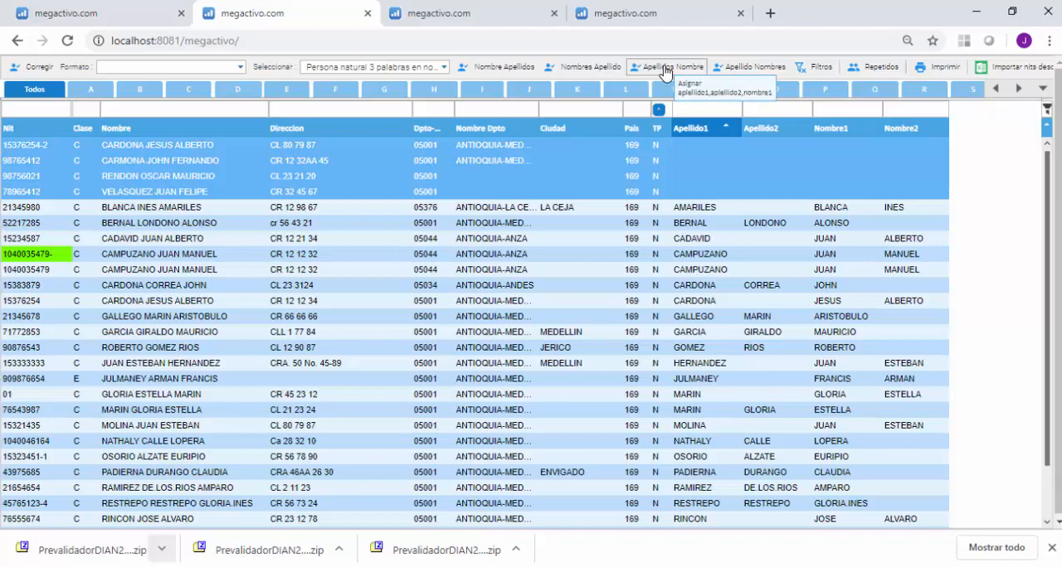
pyautogui.click(741, 73)
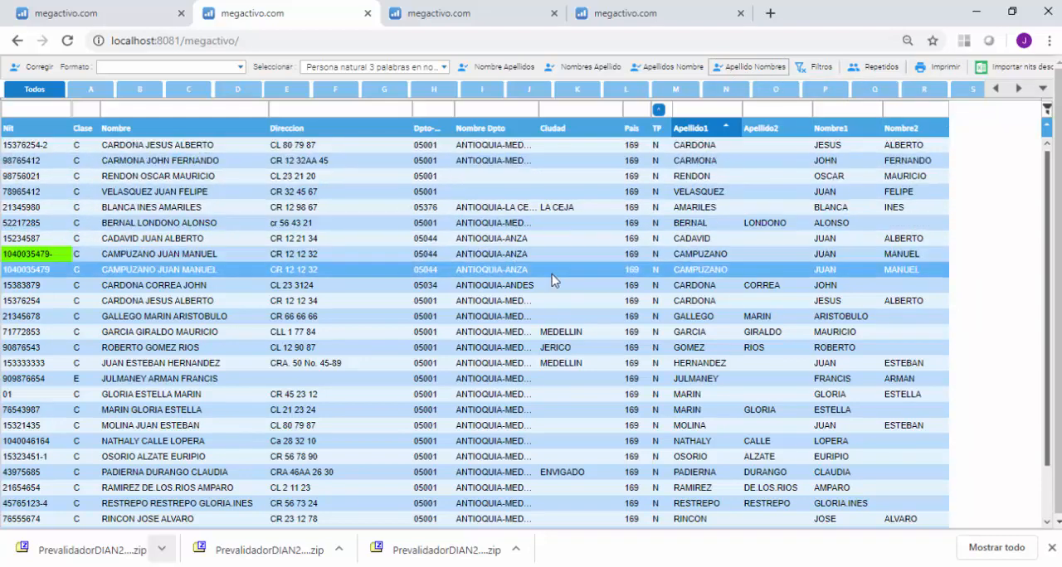
pyautogui.scroll(-2, 507, 428)
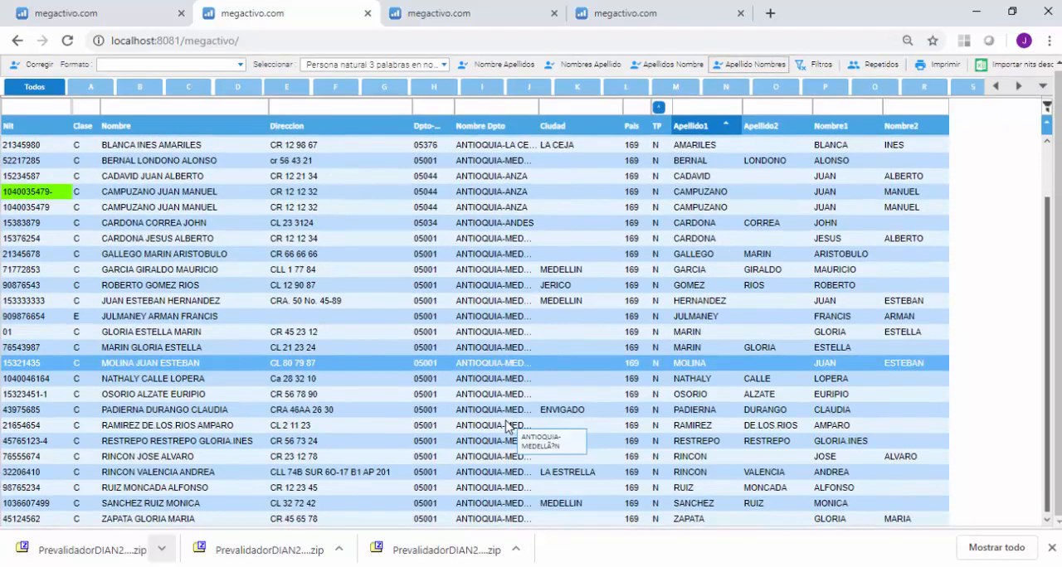
pyautogui.scroll(2, 508, 428)
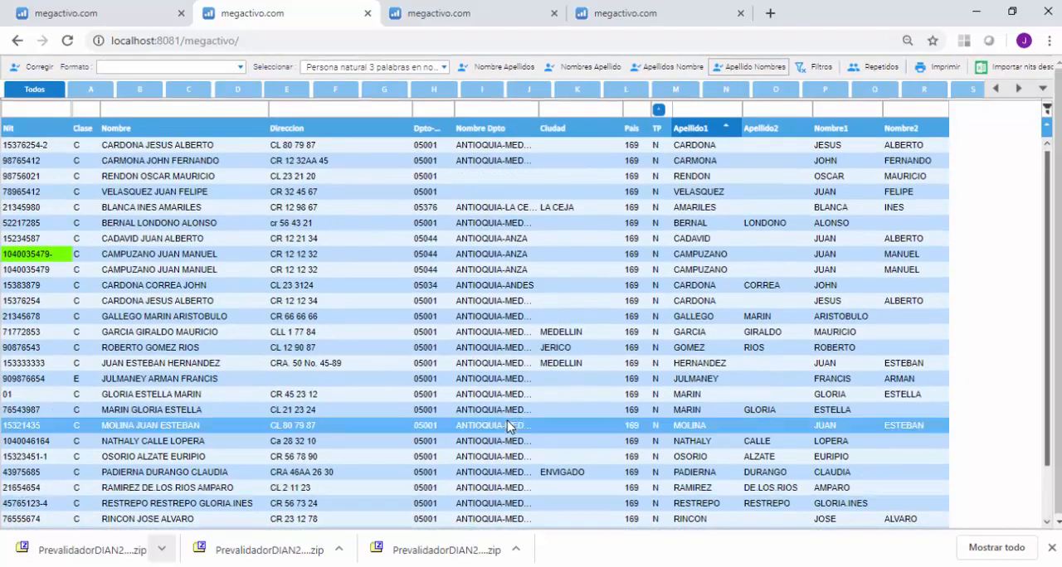
# Show only the Persona natural 4 palabras en nombres records and look through the list.
pyautogui.click(446, 72)
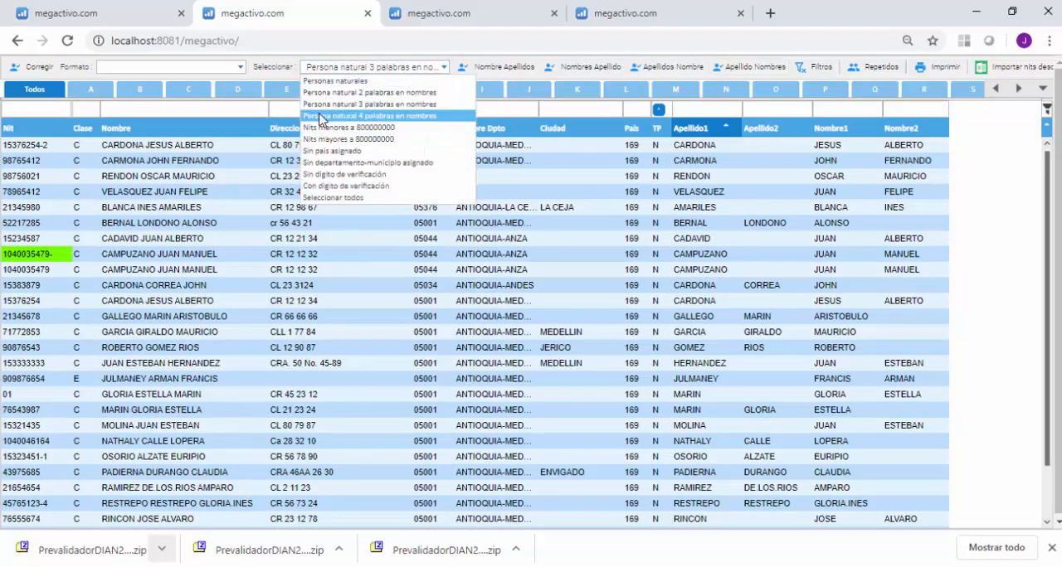
pyautogui.click(381, 116)
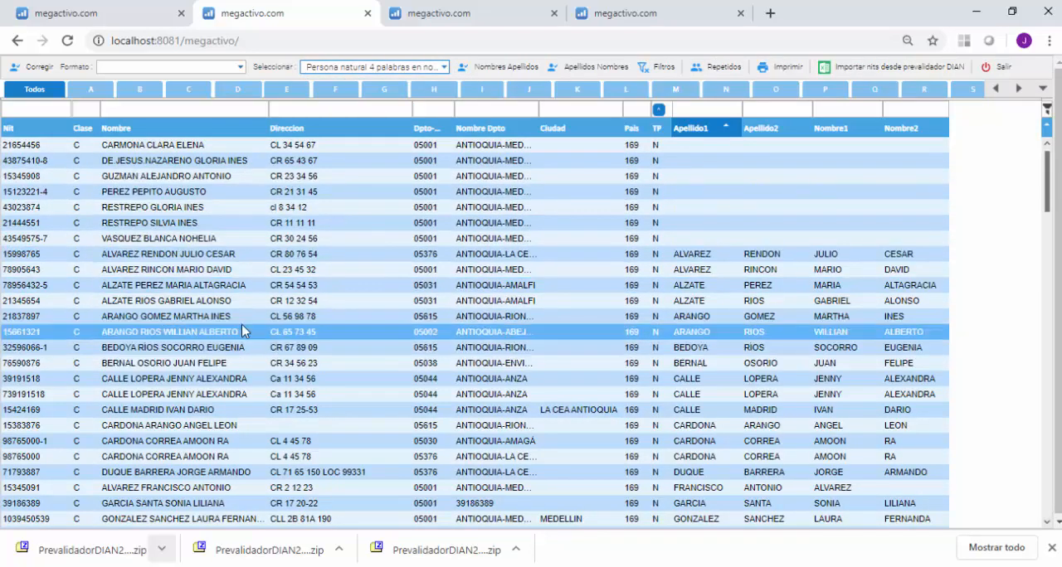
pyautogui.scroll(-3, 393, 365)
pyautogui.scroll(-7, 393, 371)
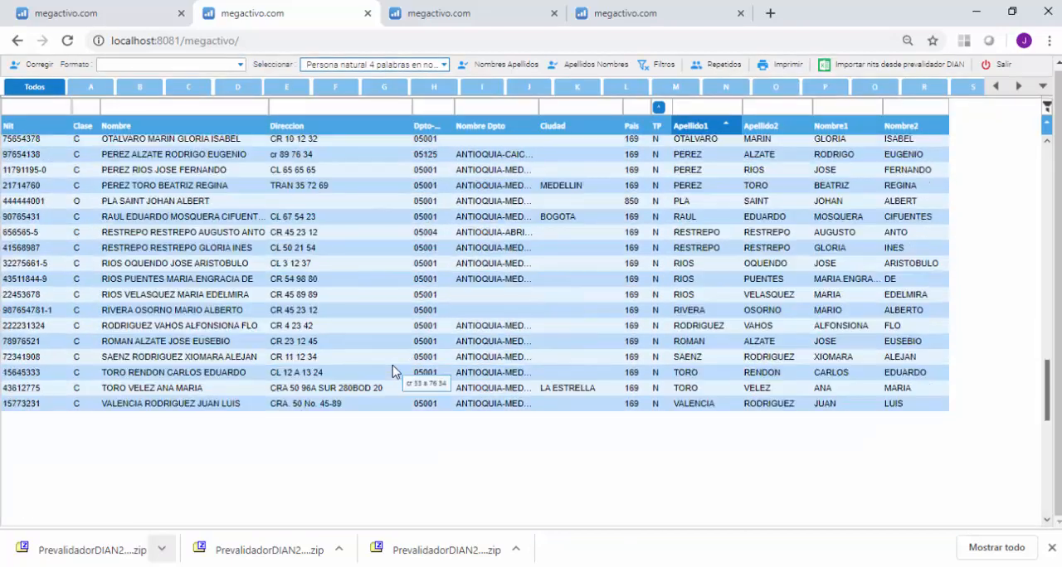
pyautogui.scroll(4, 393, 367)
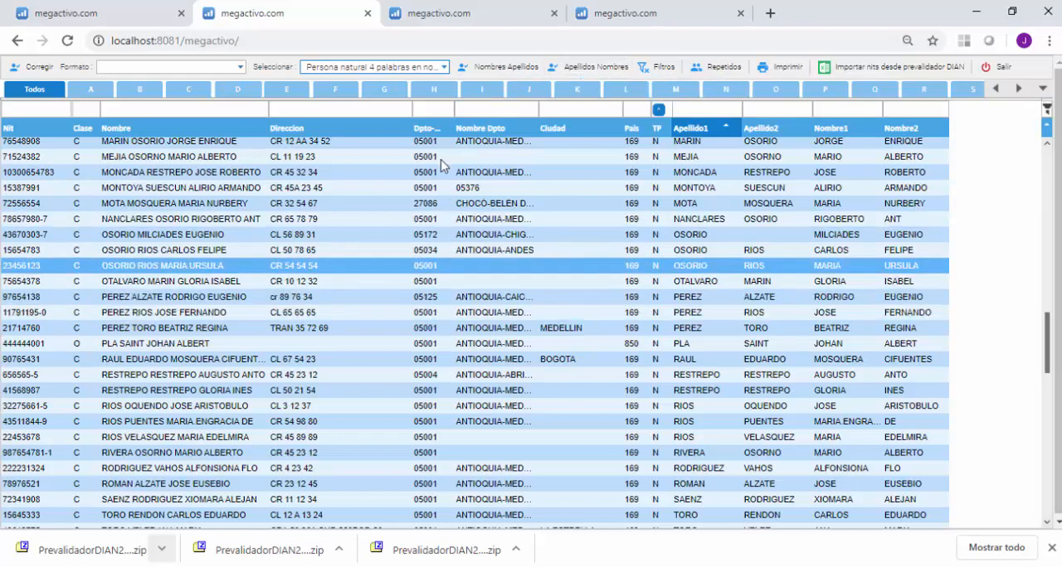
# Clear the list's filters and show only the Nits menores a 800000000 records.
pyautogui.click(647, 68)
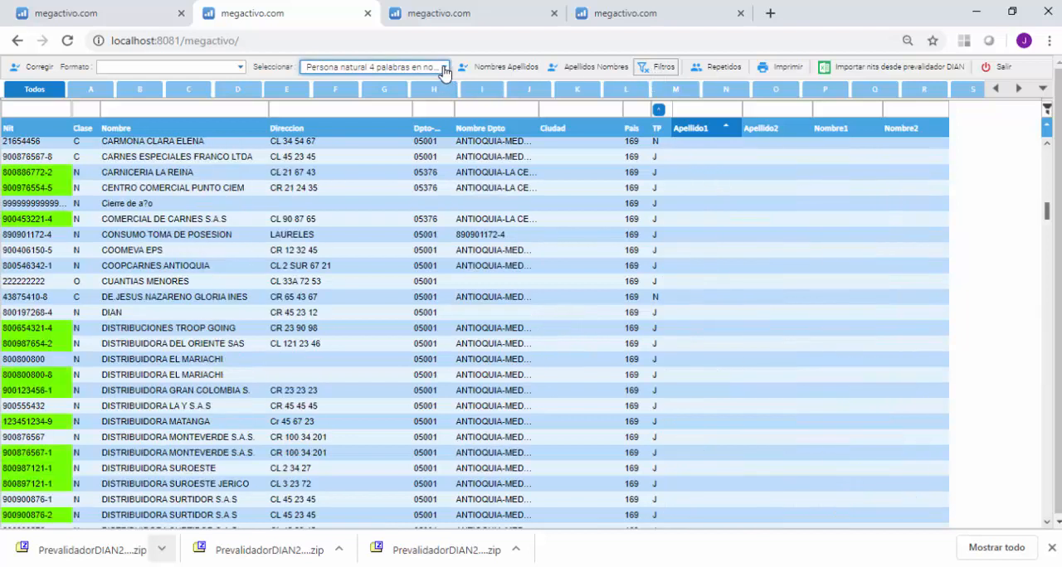
pyautogui.click(444, 68)
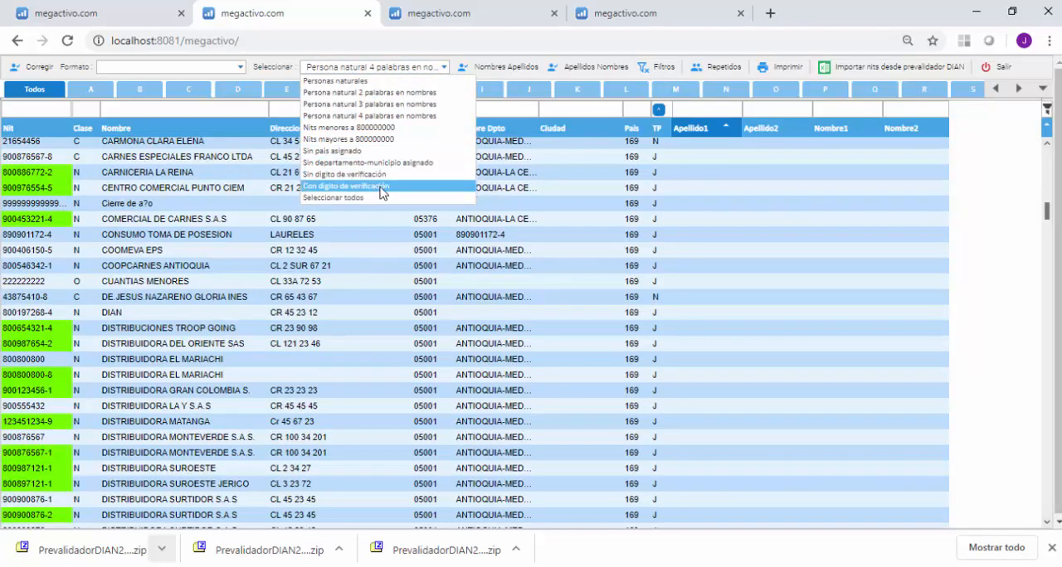
pyautogui.click(336, 129)
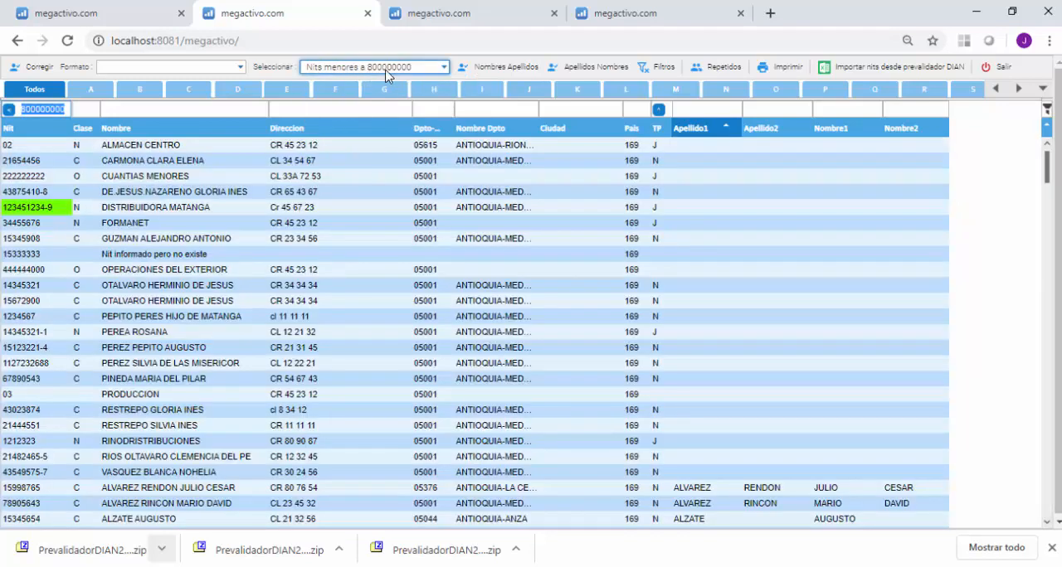
pyautogui.click(424, 148)
# Switch the list to the Nits mayores a 800000000 records and look through them.
pyautogui.click(444, 70)
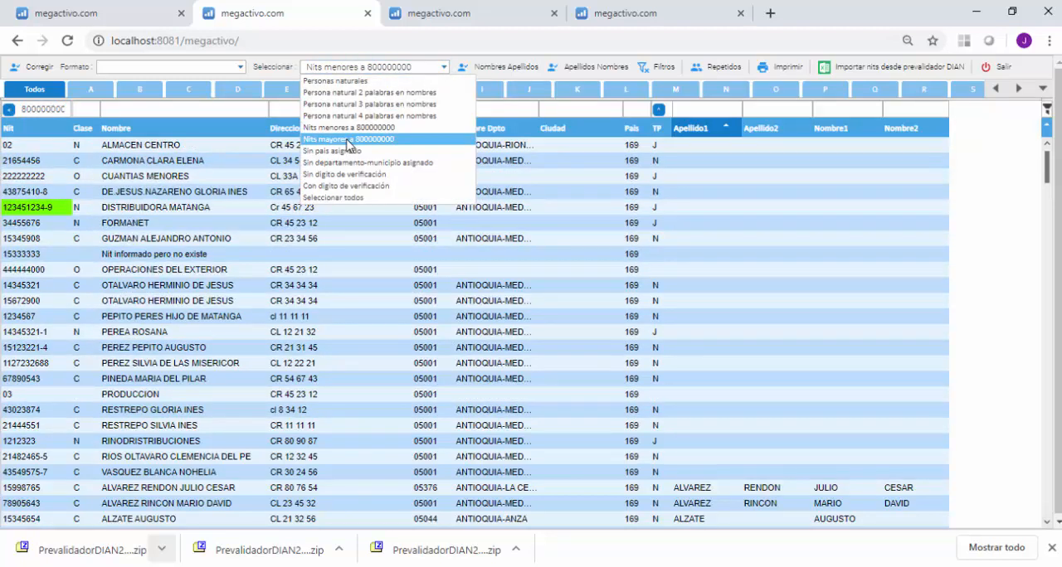
pyautogui.click(348, 141)
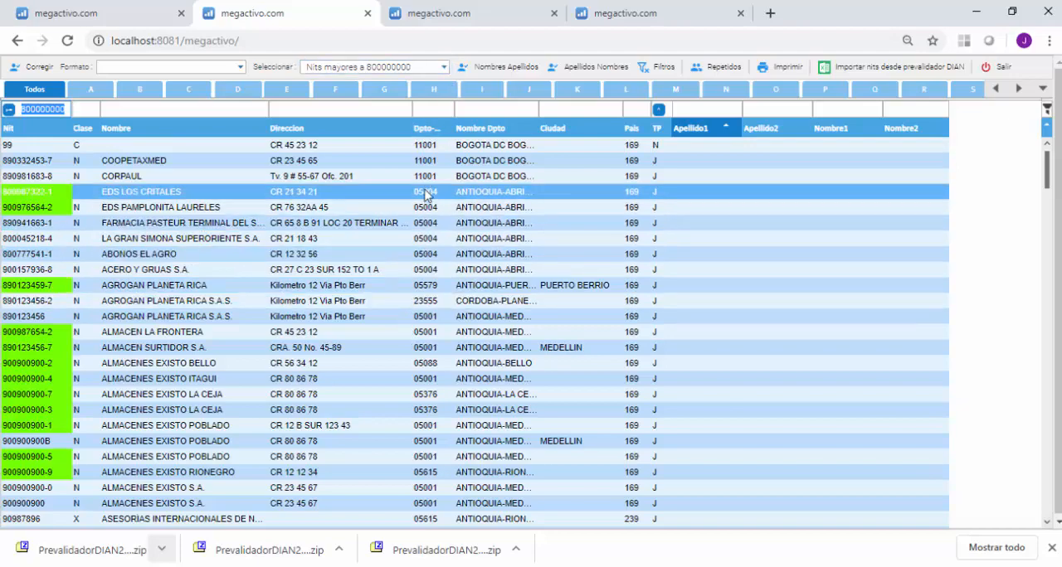
pyautogui.scroll(-1, 417, 444)
pyautogui.scroll(-13, 419, 439)
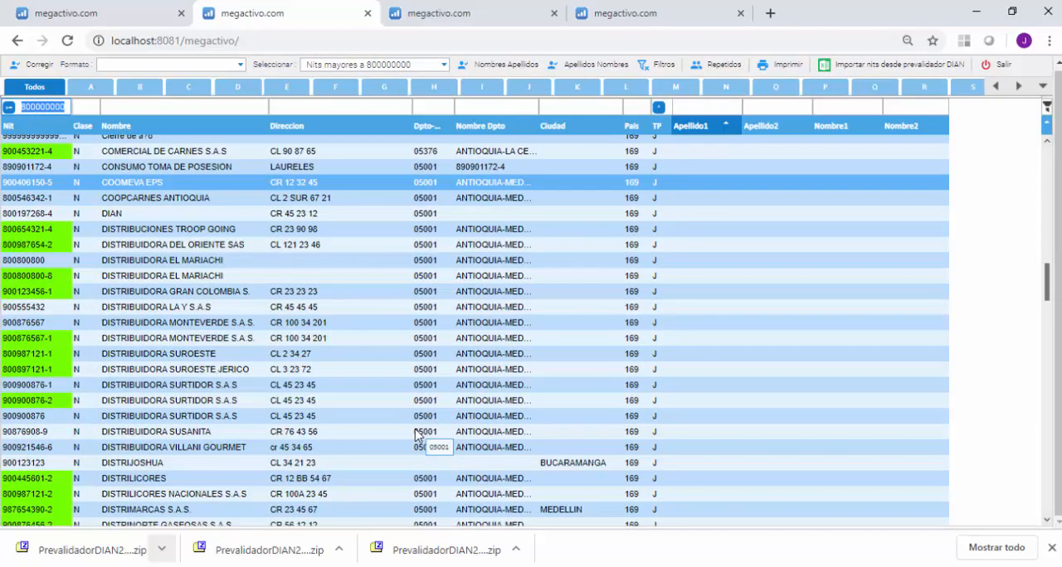
pyautogui.scroll(13, 415, 432)
pyautogui.scroll(1, 413, 429)
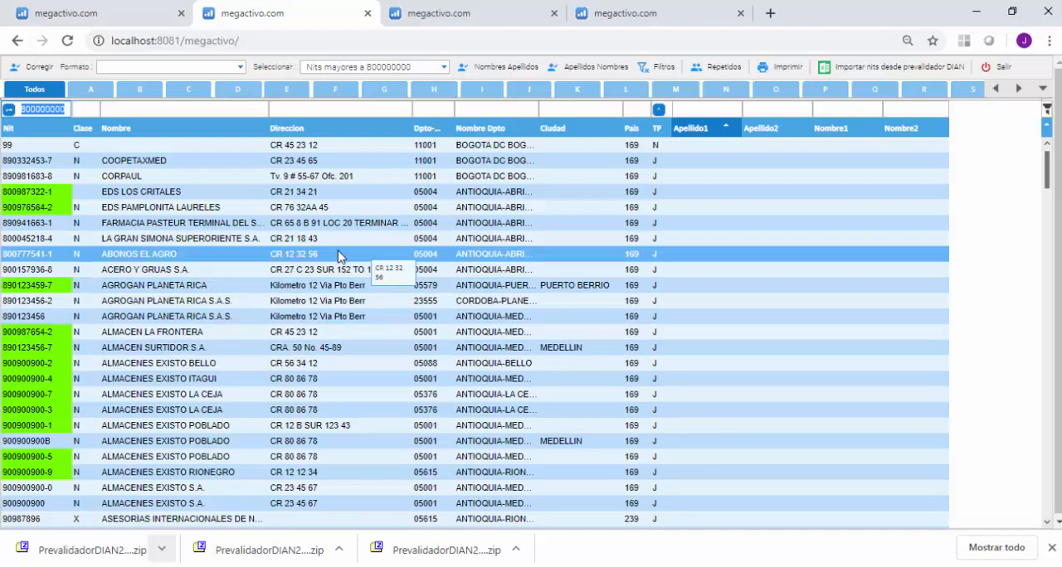
# Check the list for Sin pais asignado and Sin departamento-municipio asignado records, and clear the filters.
pyautogui.click(448, 70)
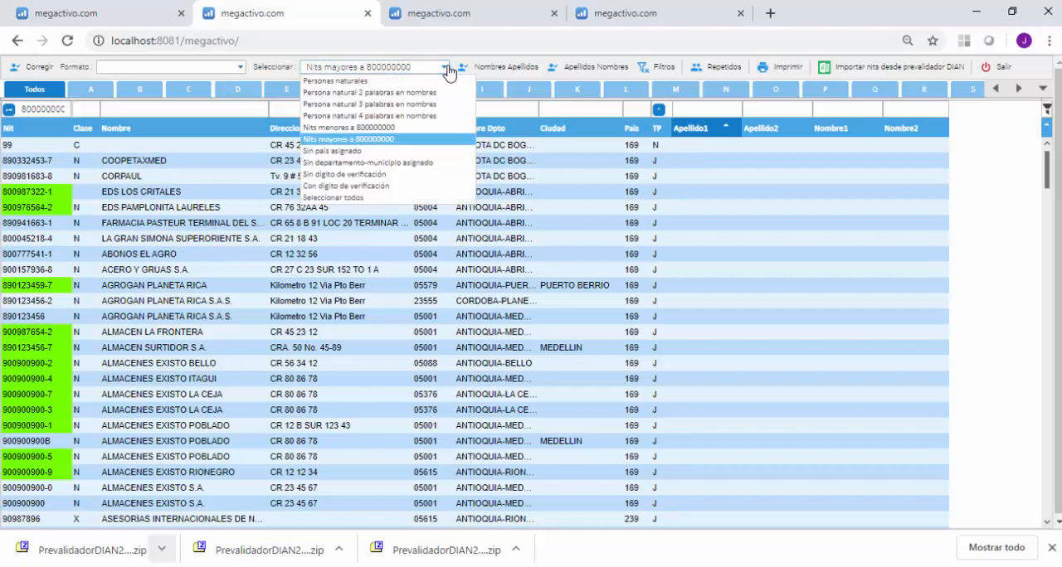
pyautogui.click(330, 152)
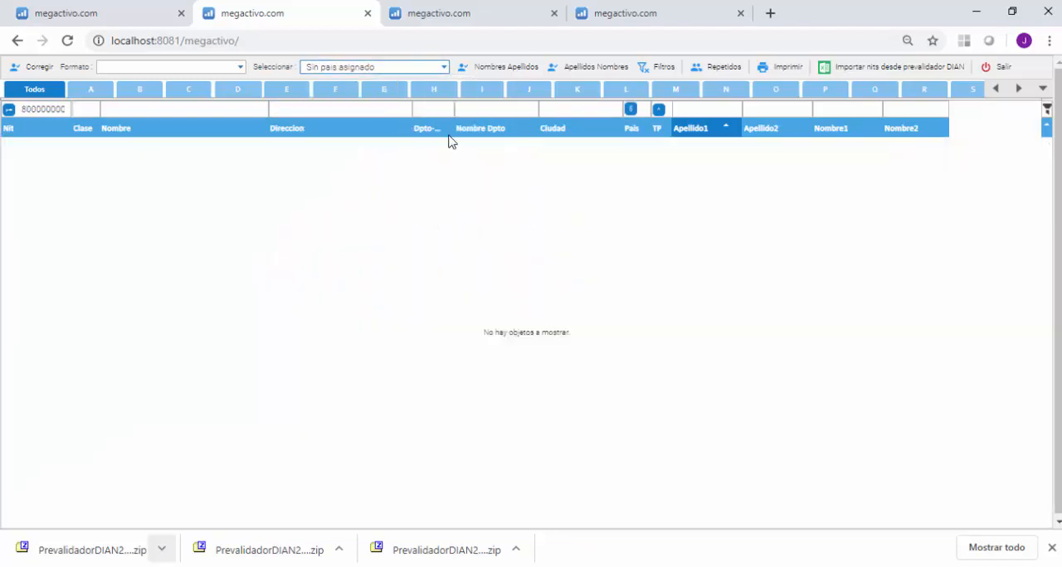
pyautogui.click(446, 67)
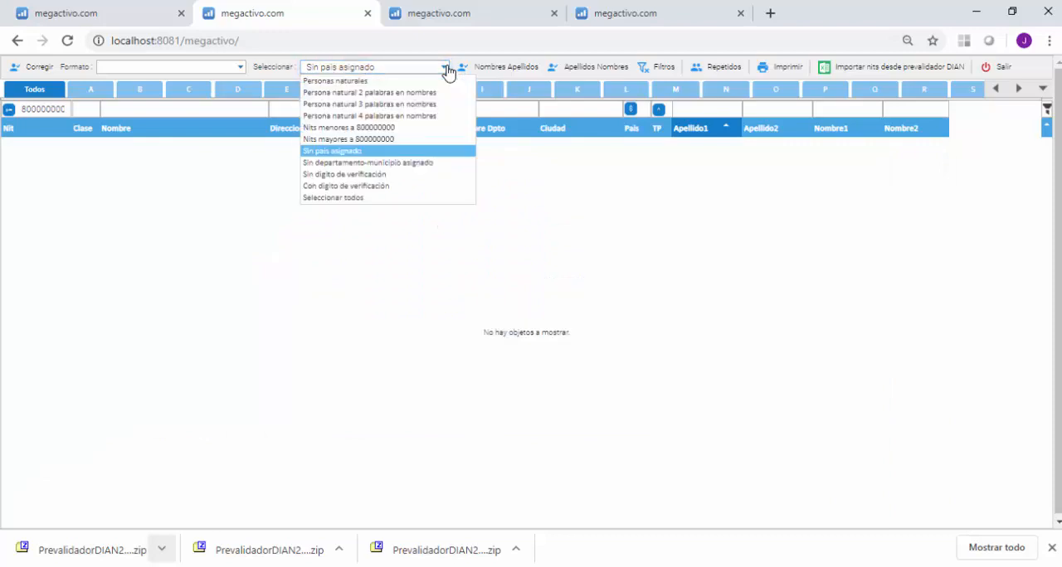
pyautogui.click(361, 162)
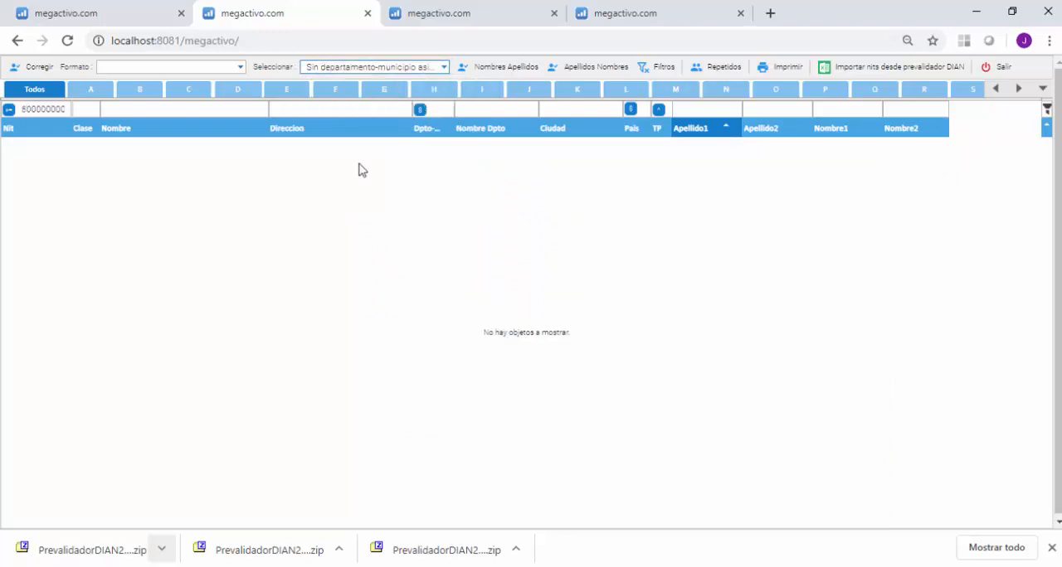
pyautogui.click(425, 68)
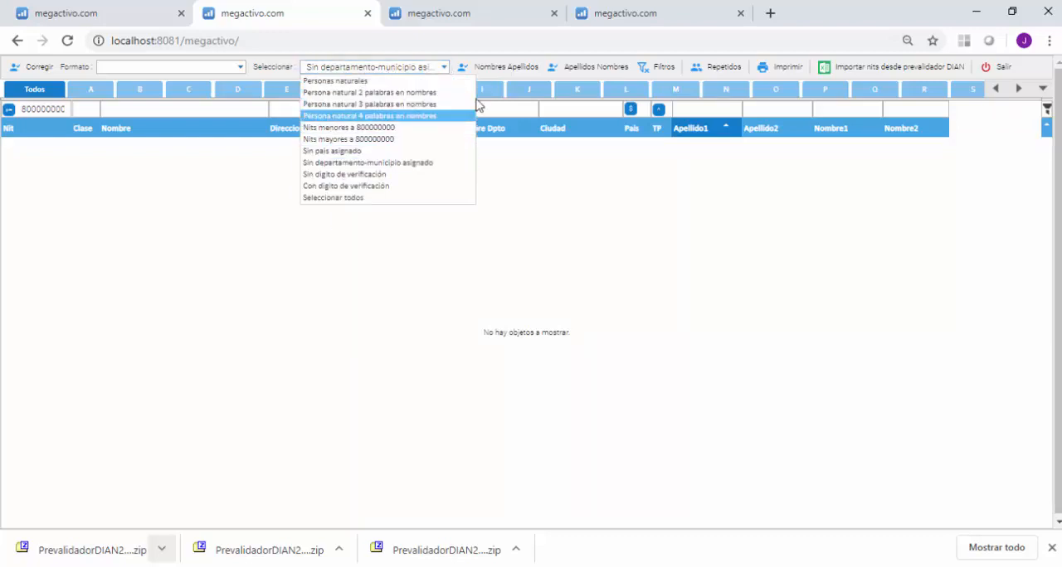
pyautogui.click(660, 73)
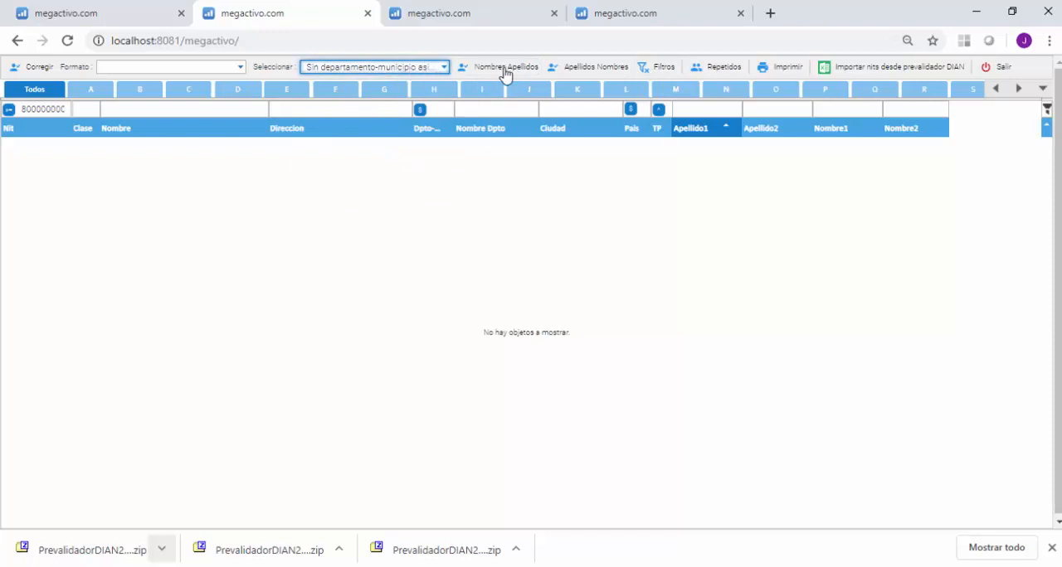
pyautogui.click(648, 73)
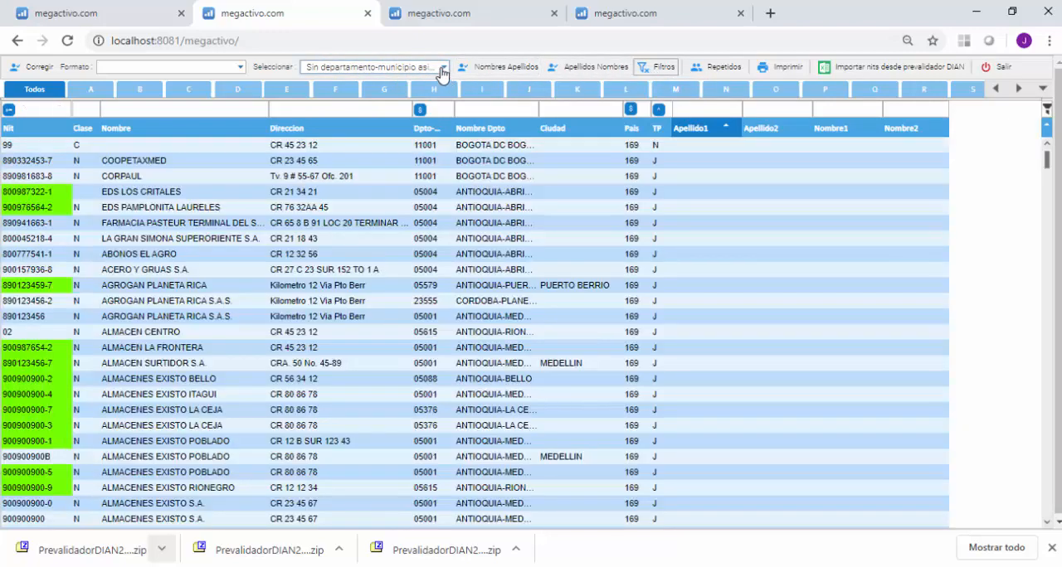
# Check the list with the Sin digito de verificación selection and clear the filters.
pyautogui.click(442, 68)
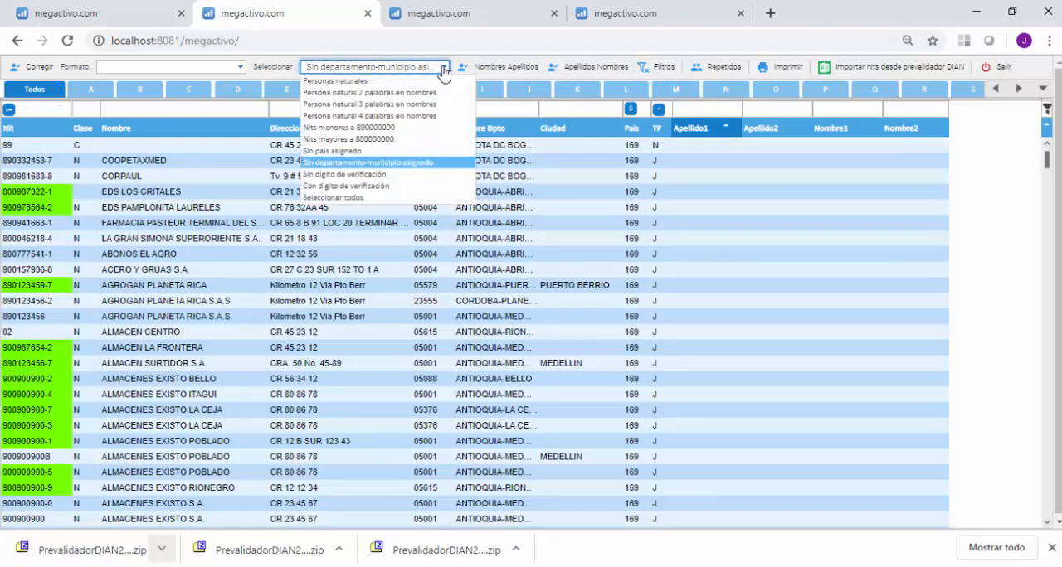
pyautogui.click(339, 175)
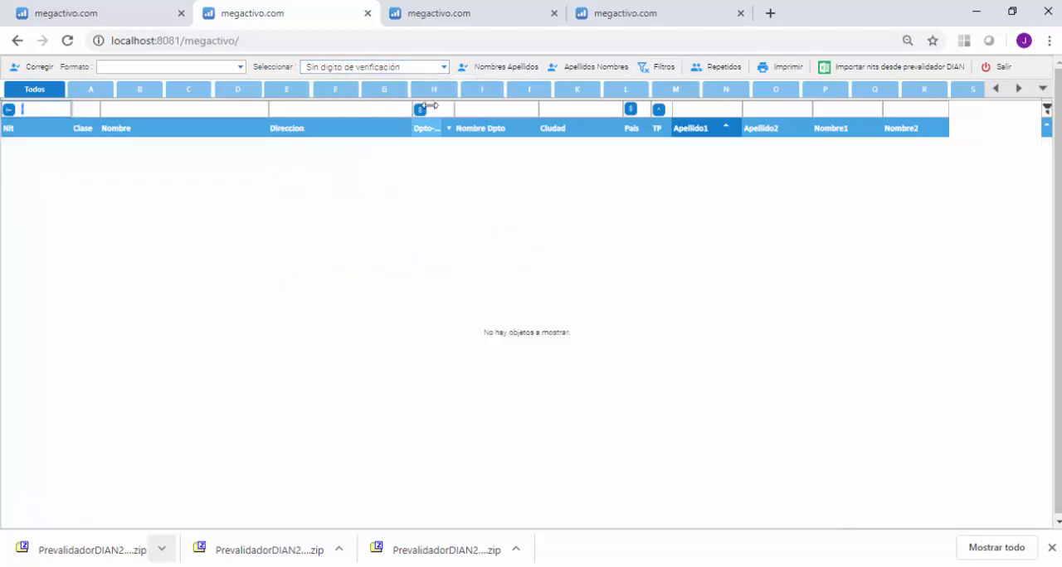
pyautogui.click(443, 68)
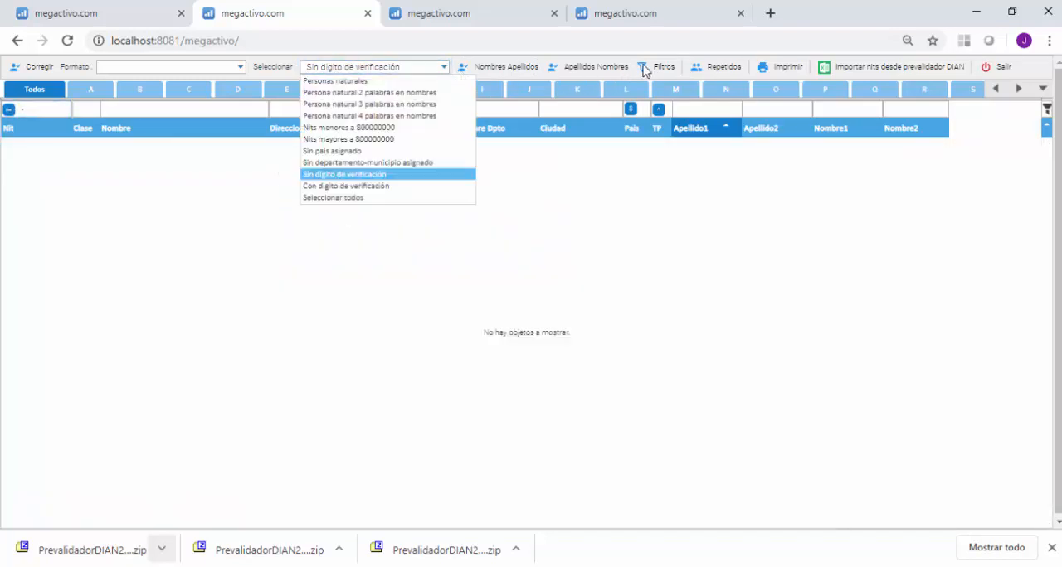
pyautogui.click(647, 71)
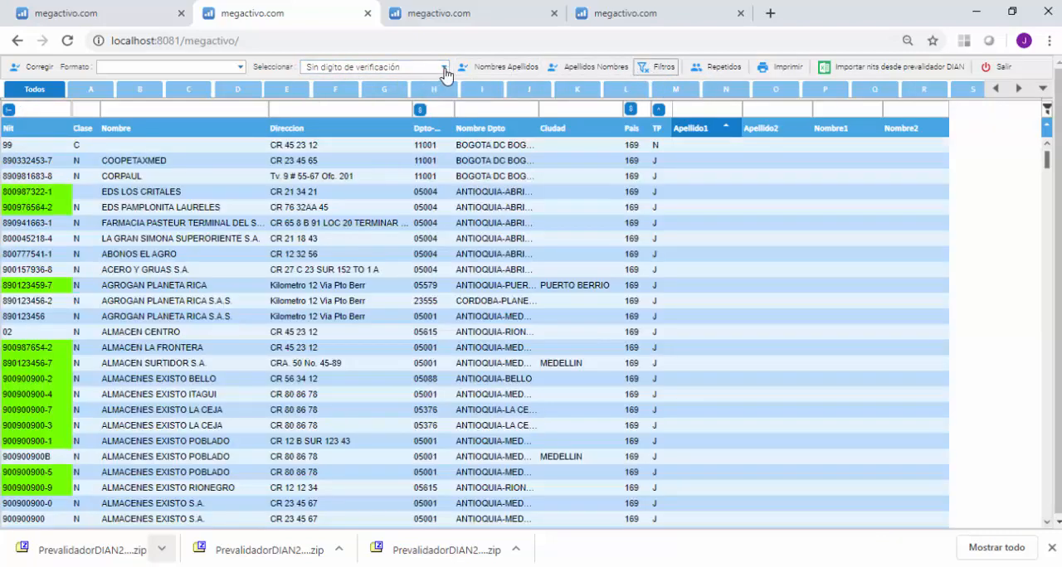
# Check the list with the Con digito de verificación selection and clear the filters.
pyautogui.click(444, 69)
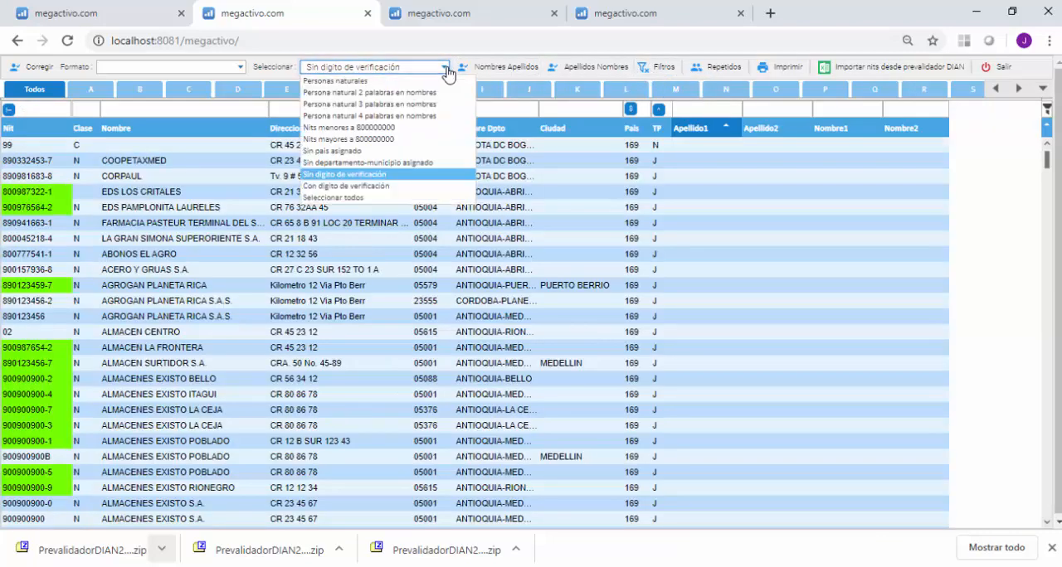
pyautogui.click(336, 186)
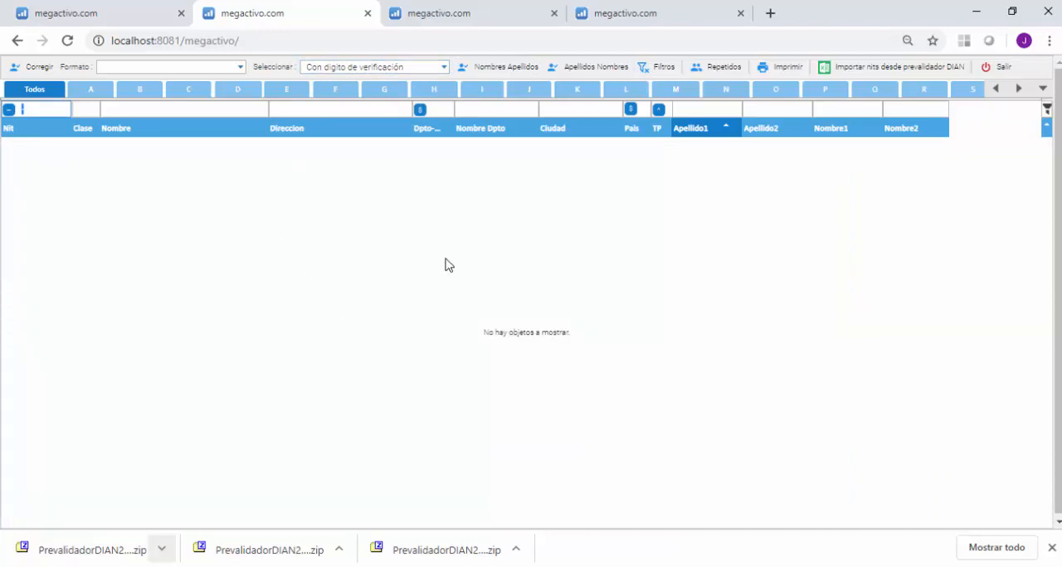
pyautogui.click(659, 68)
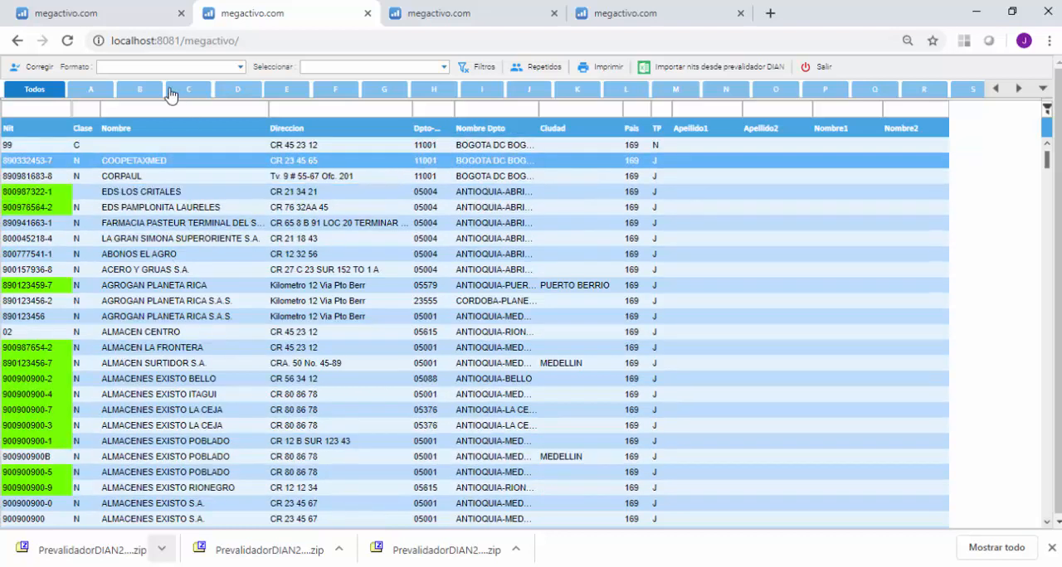
# Restrict the list to the third parties of format 1001, pagos o abonos en cuenta y retenciones en la fuente practicadas, and inspect them.
pyautogui.click(242, 69)
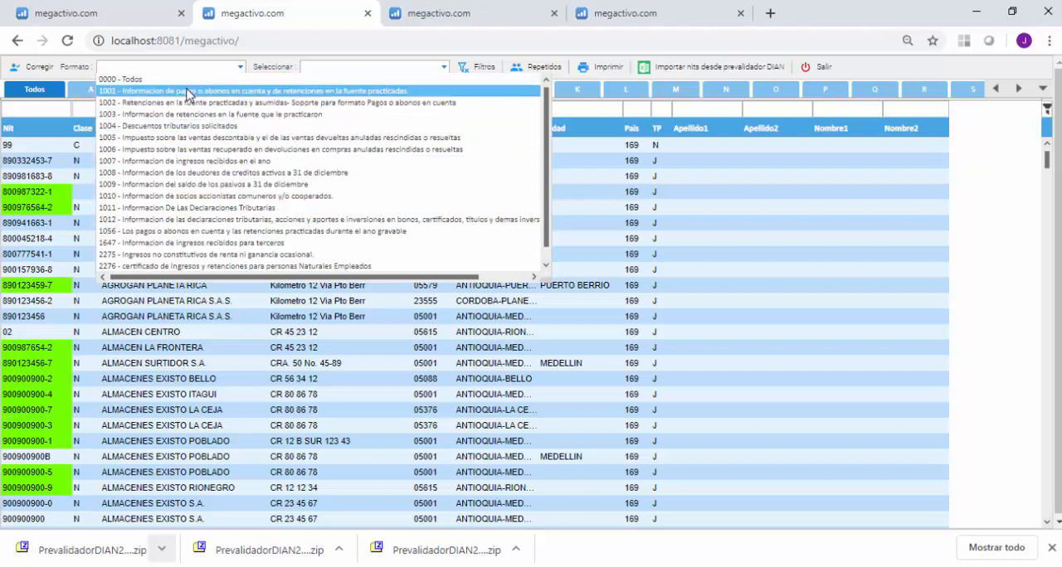
pyautogui.click(188, 92)
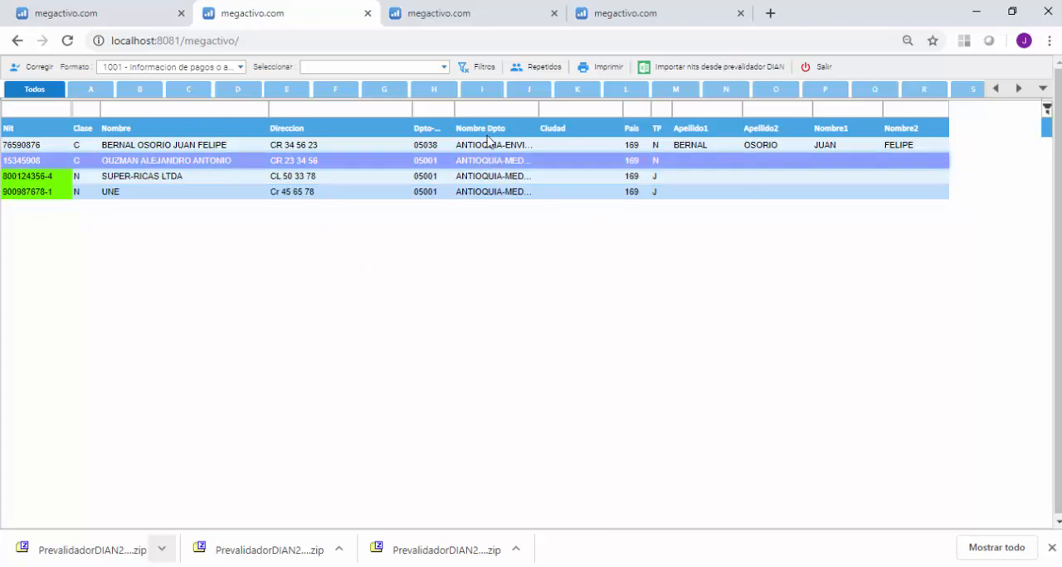
pyautogui.click(281, 179)
pyautogui.click(288, 194)
pyautogui.click(297, 161)
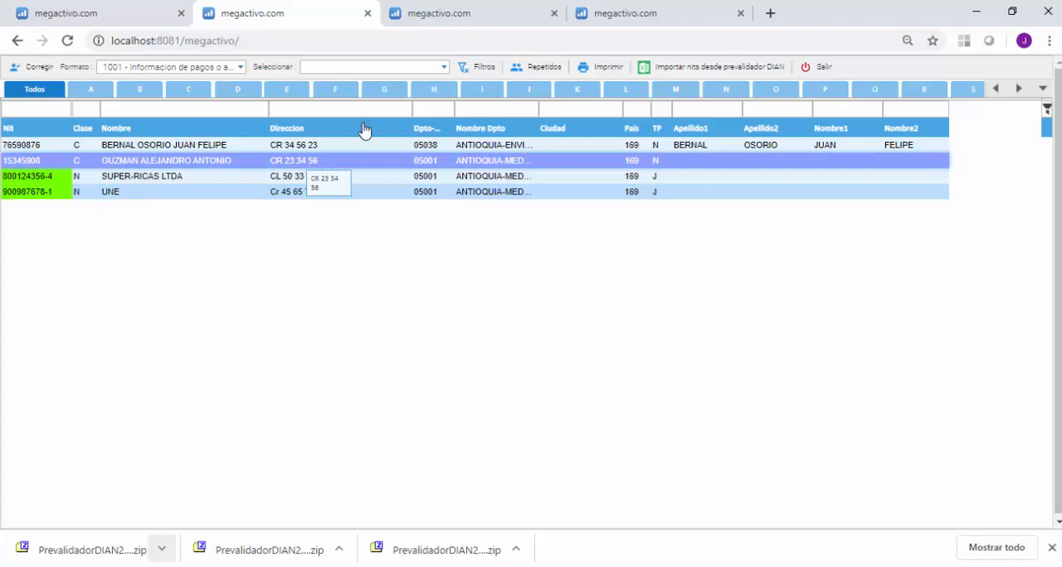
# Show format 1001's Persona natural 3 palabras en nombres records and split the name of the record with empty name fields in Apellido Nombres order.
pyautogui.click(444, 68)
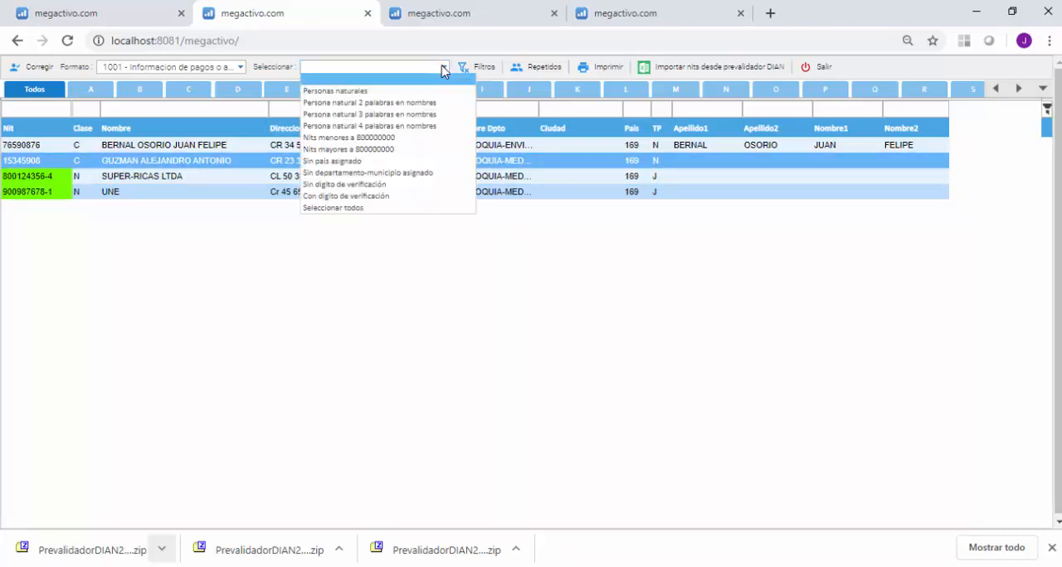
pyautogui.click(357, 114)
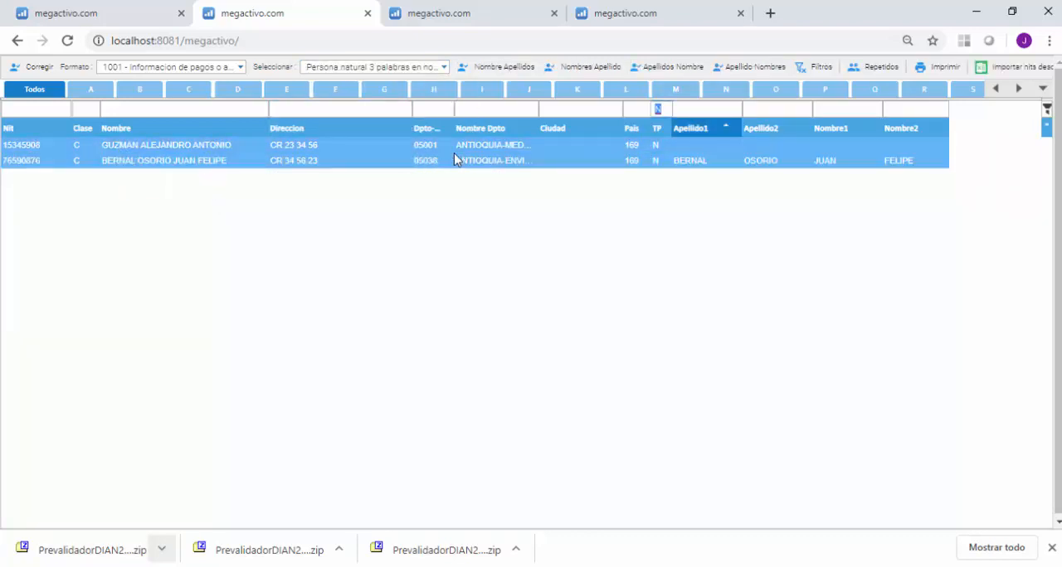
pyautogui.click(205, 147)
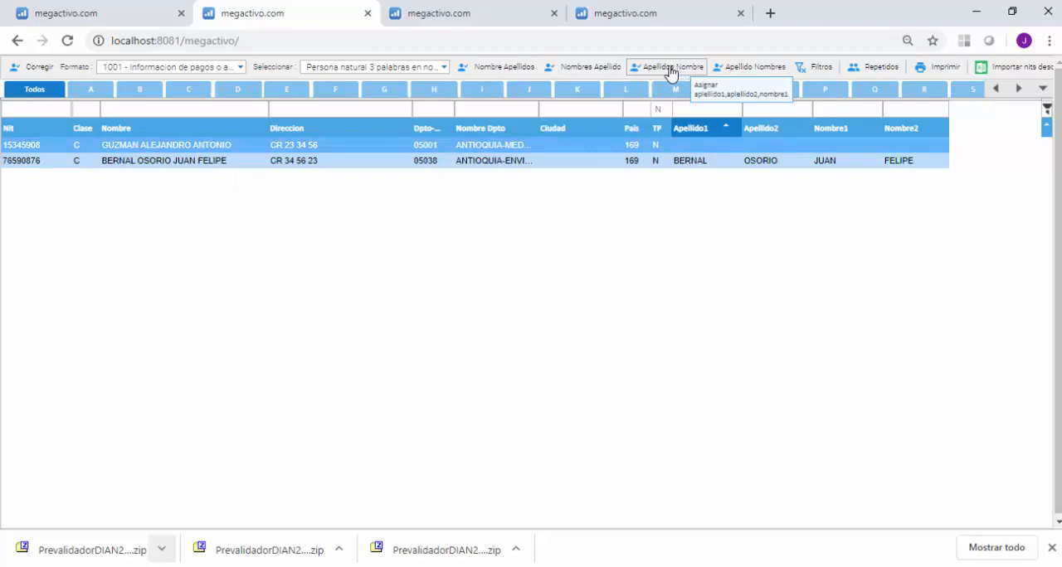
pyautogui.click(740, 73)
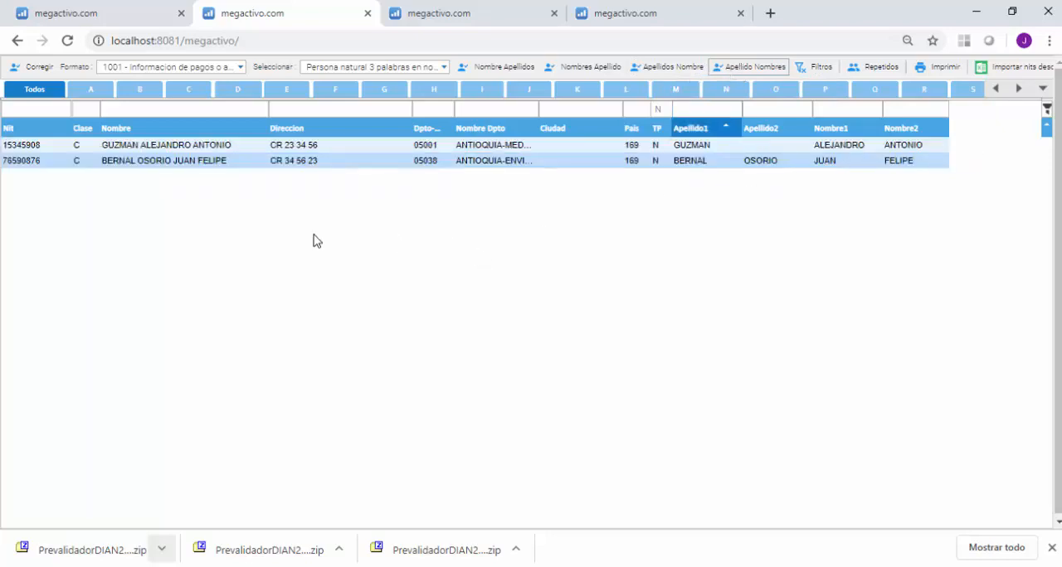
# Clear the filters and restrict the list to the third parties of format 1003, Informacion de retenciones en la fuente que le practicaron.
pyautogui.click(804, 72)
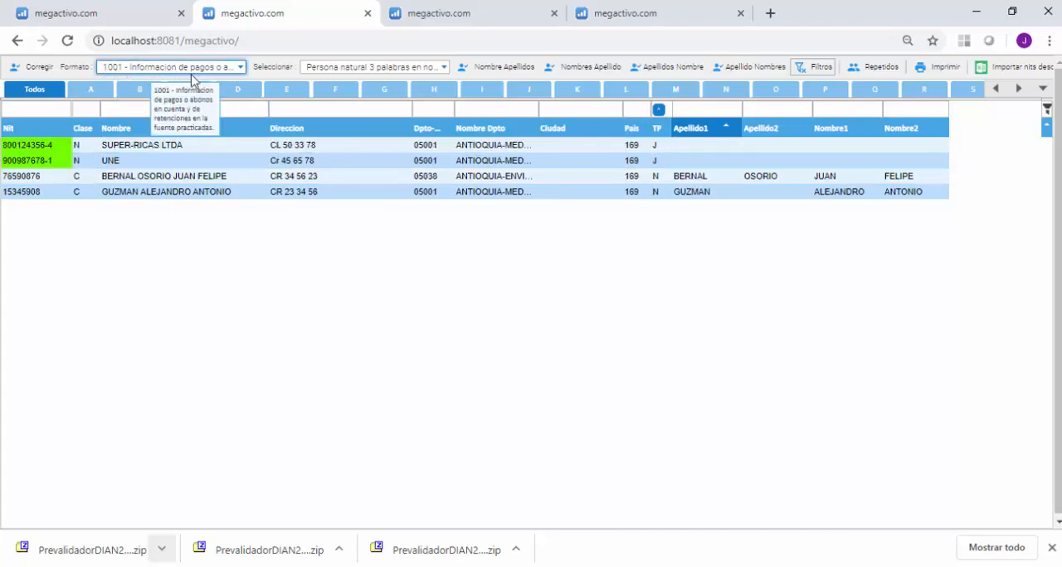
pyautogui.click(242, 68)
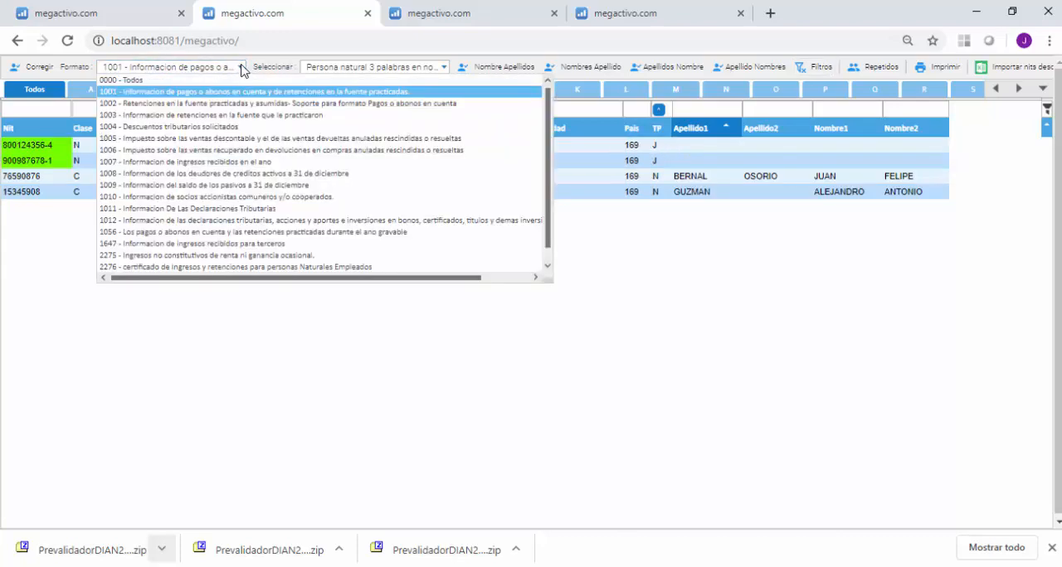
pyautogui.click(154, 123)
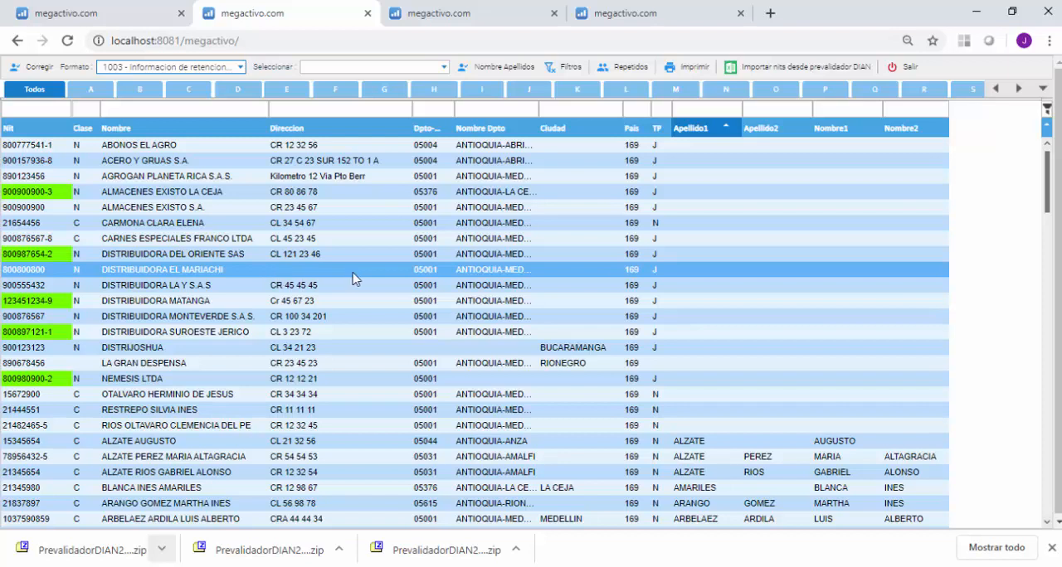
# Open the DISTRIBUIDORA EL MARIACHI record, fill in its address, choose Nit as document type, save it and return to the list.
pyautogui.click(211, 272)
pyautogui.doubleClick(211, 272)
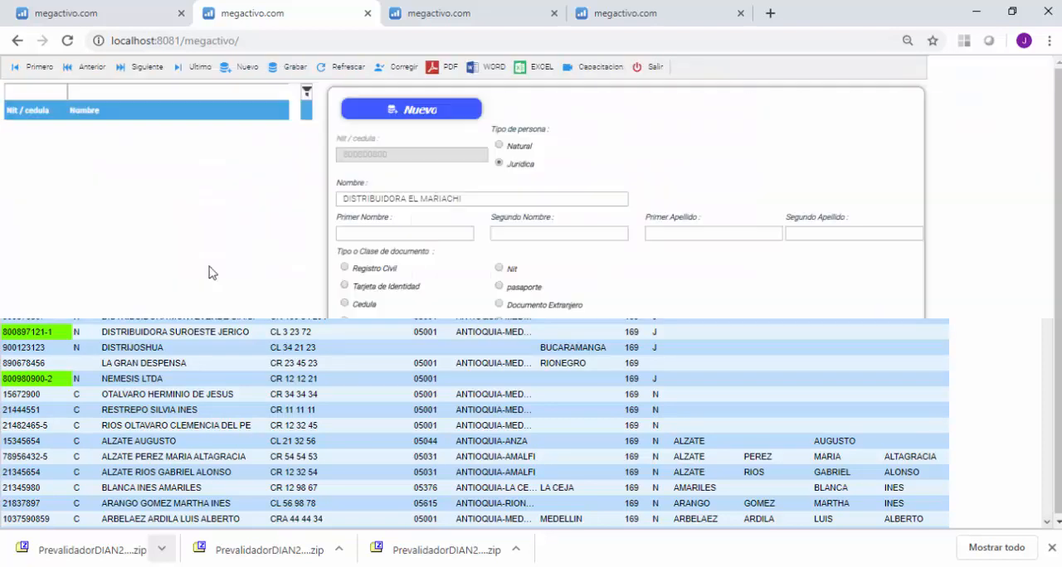
pyautogui.click(399, 375)
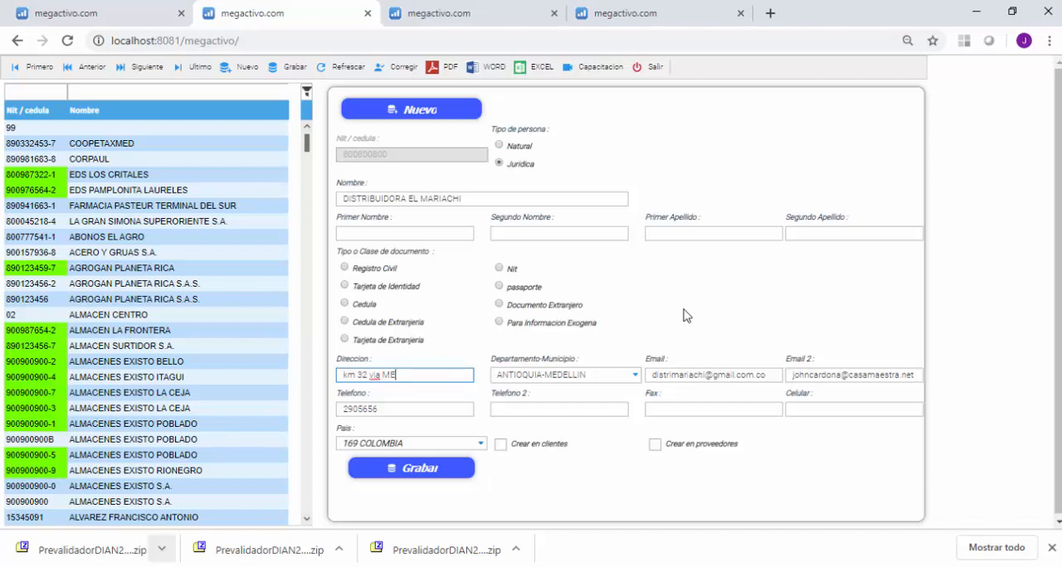
pyautogui.write('BOGOTA')
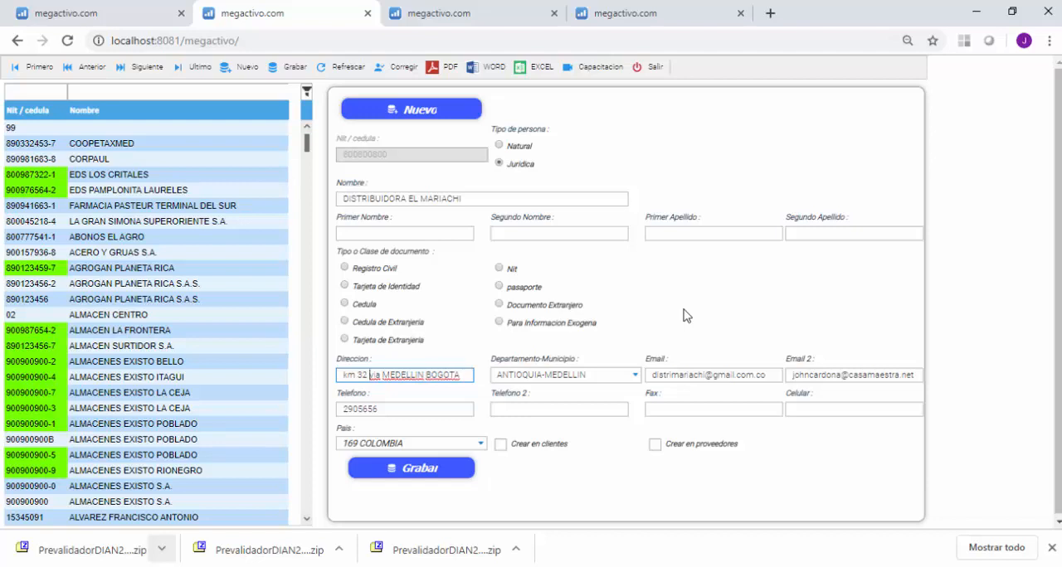
pyautogui.write('UT')
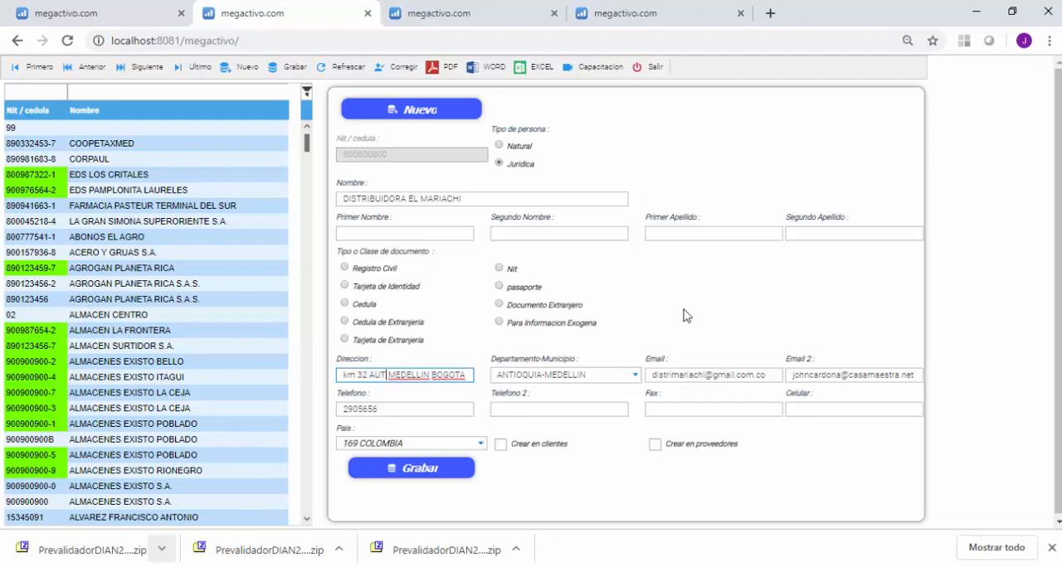
pyautogui.write('OPISTA')
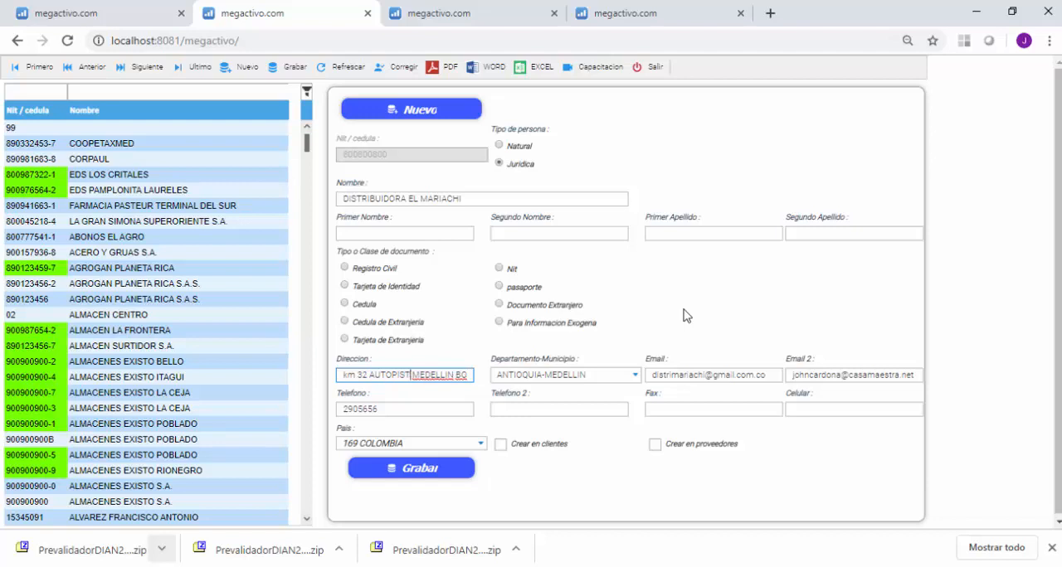
pyautogui.press('BackSpace')
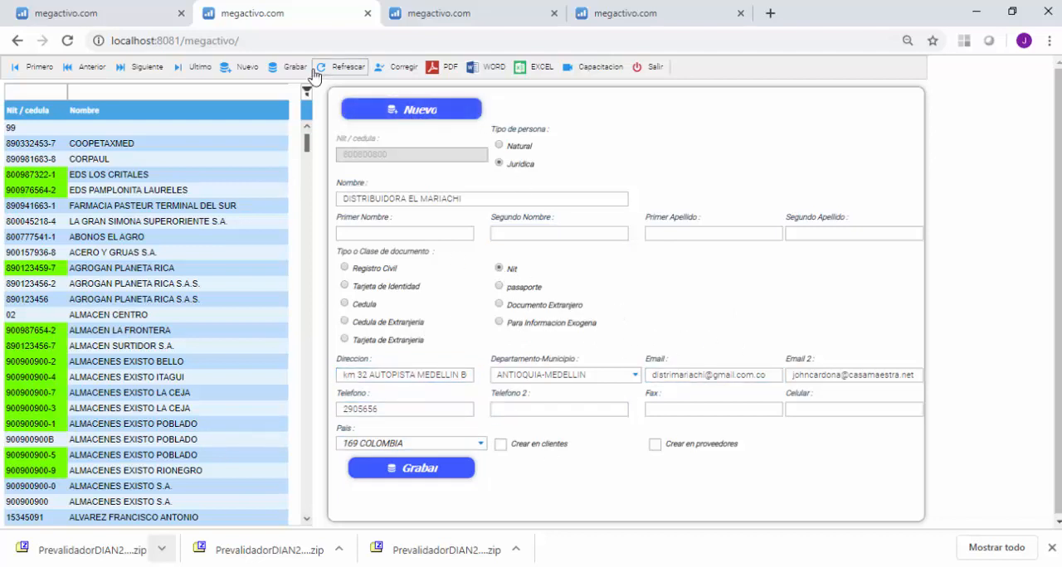
pyautogui.click(288, 74)
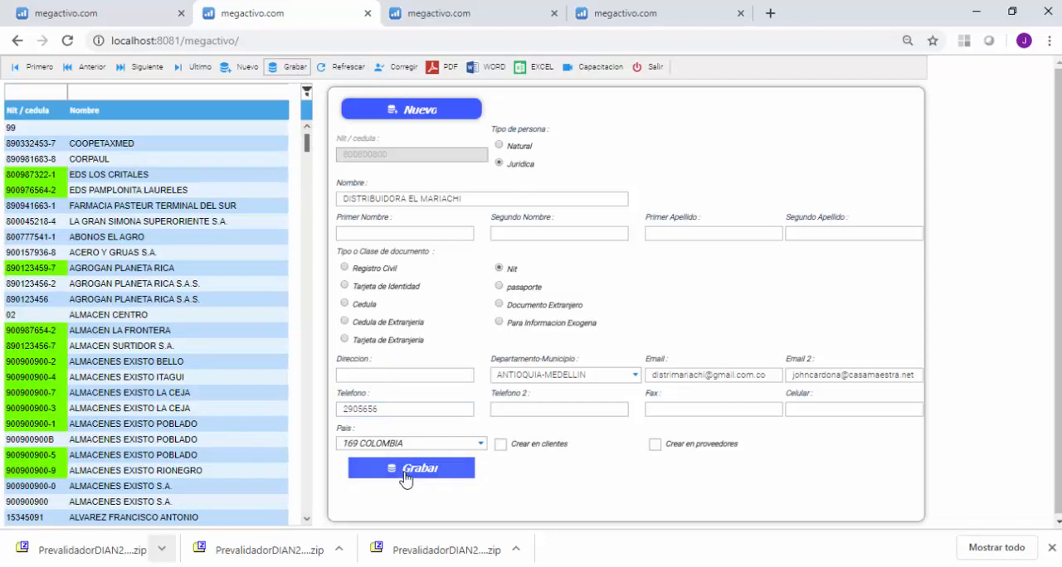
pyautogui.click(406, 471)
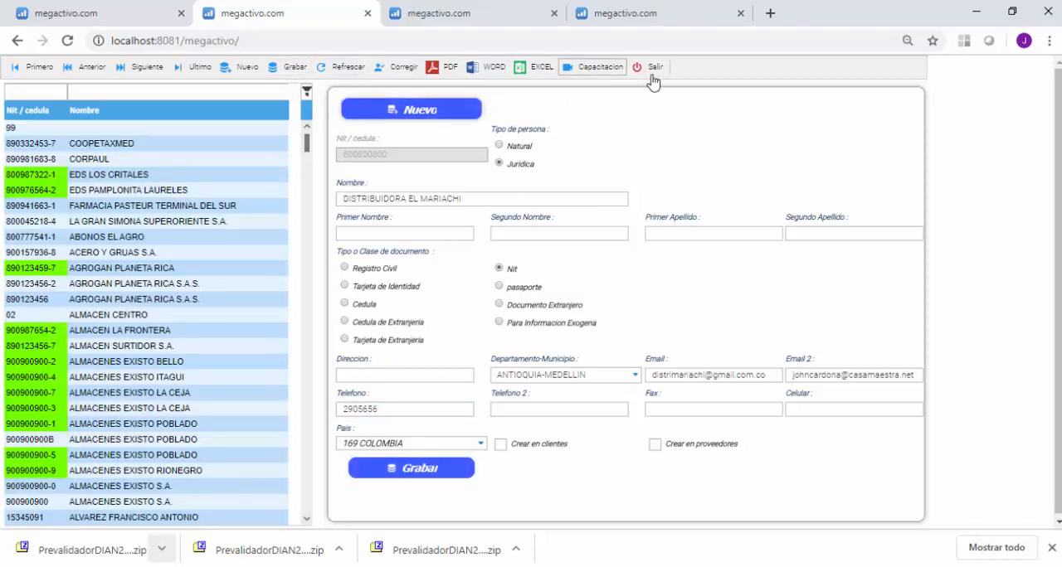
pyautogui.click(650, 72)
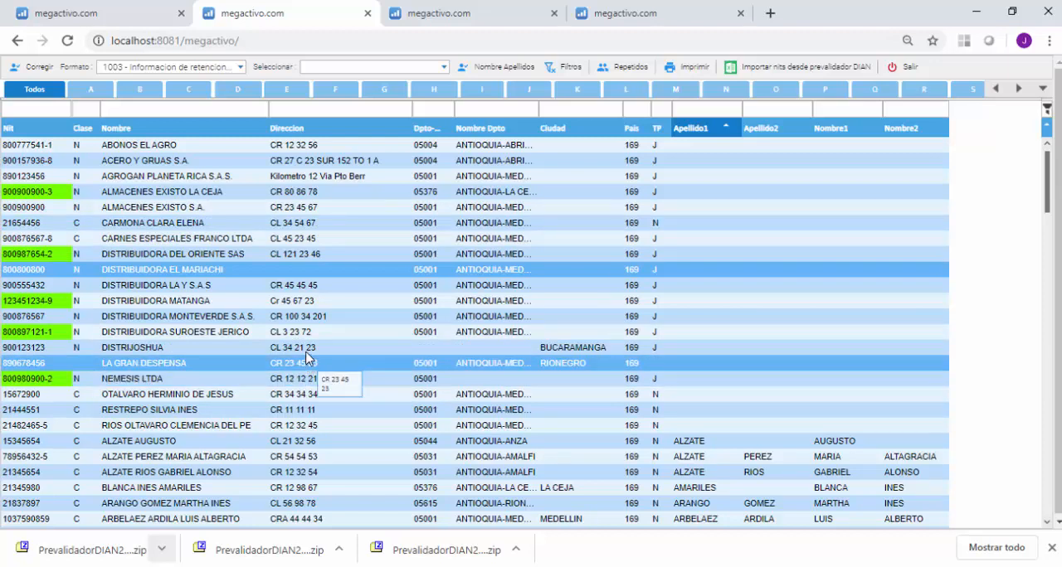
# Reload the application and reopen the NIT correction list from the Información exógena utility.
pyautogui.click(260, 41)
pyautogui.press('Return')
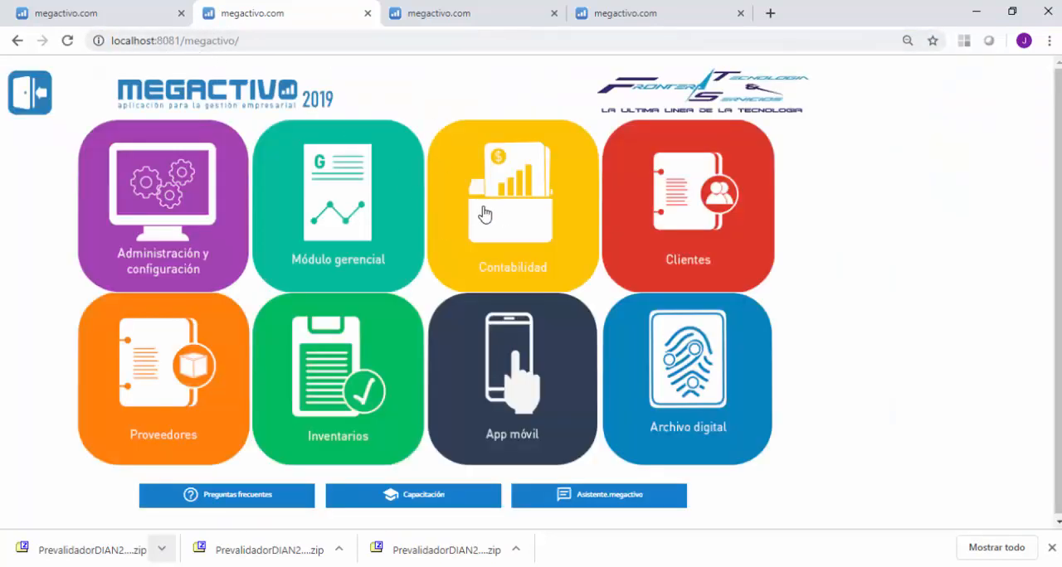
pyautogui.click(503, 212)
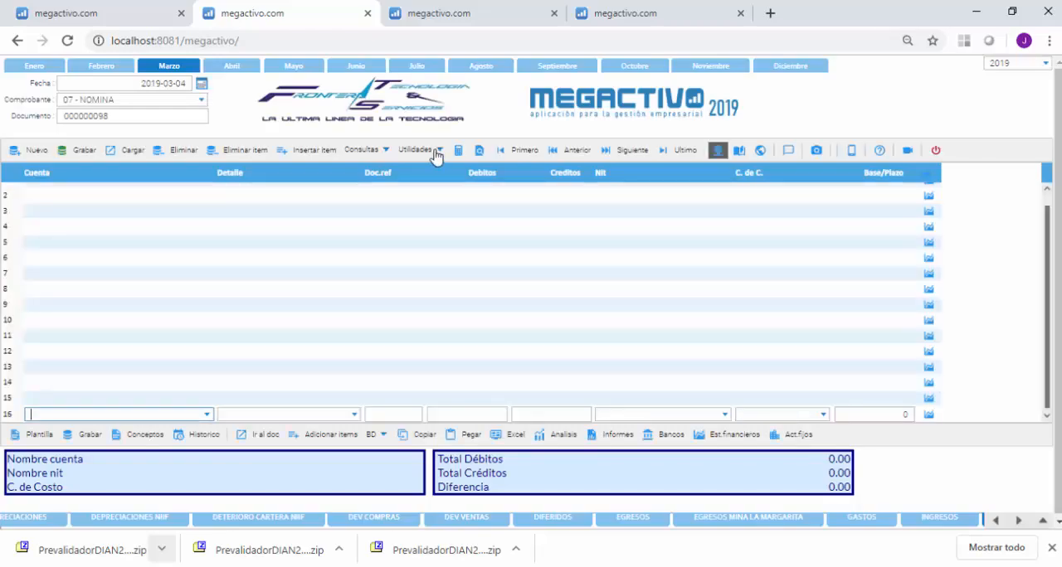
pyautogui.click(435, 152)
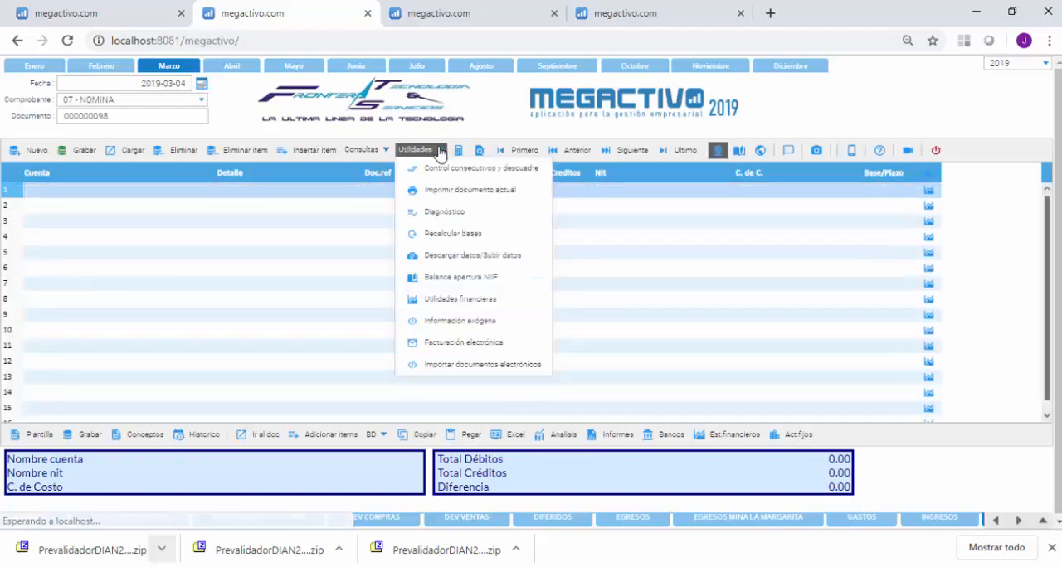
pyautogui.click(460, 321)
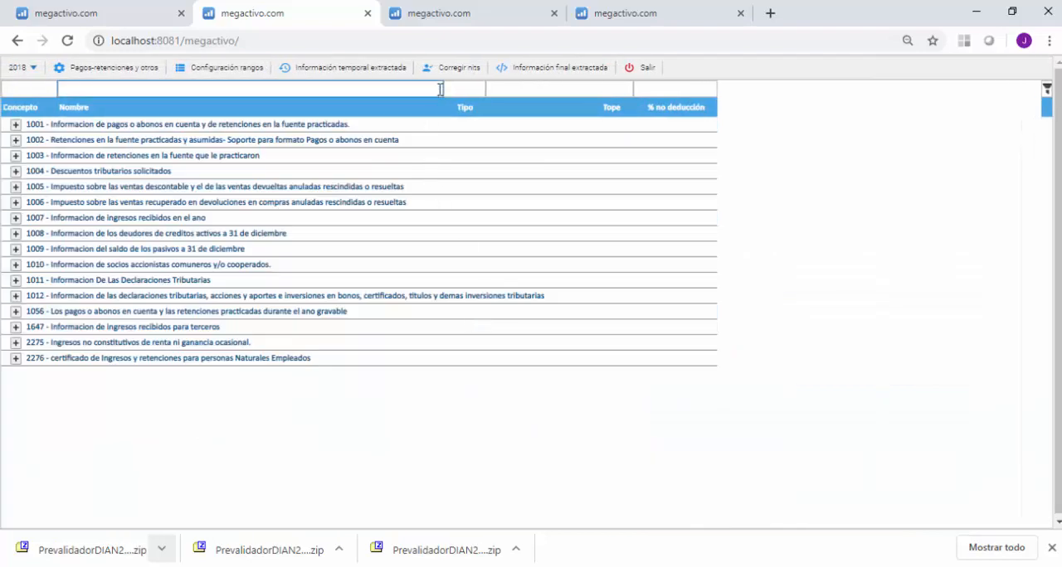
pyautogui.click(448, 68)
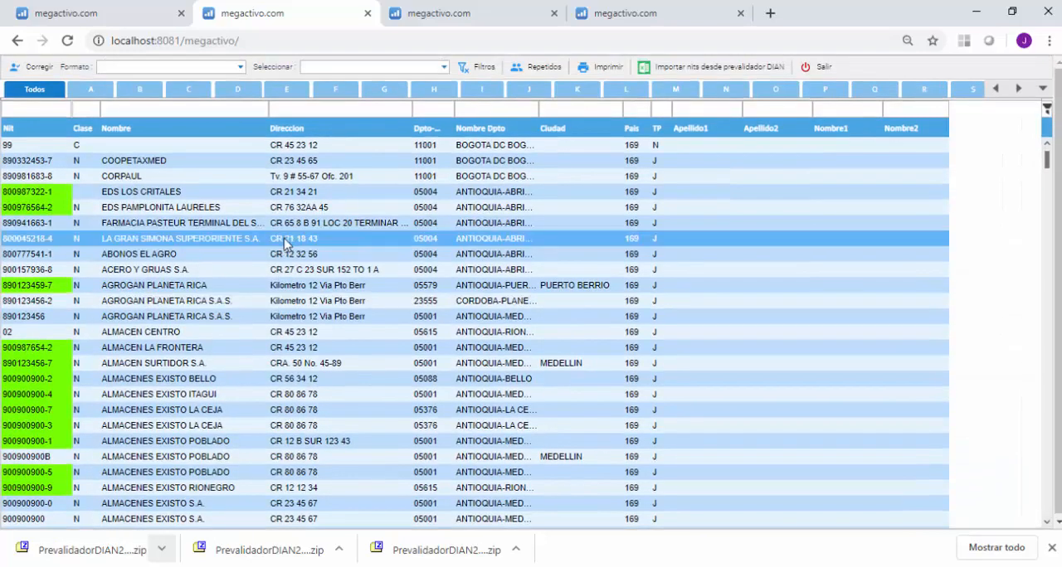
# Restrict the reopened list to format 1003, retenciones en la fuente que le practicaron, and inspect its third parties.
pyautogui.click(240, 68)
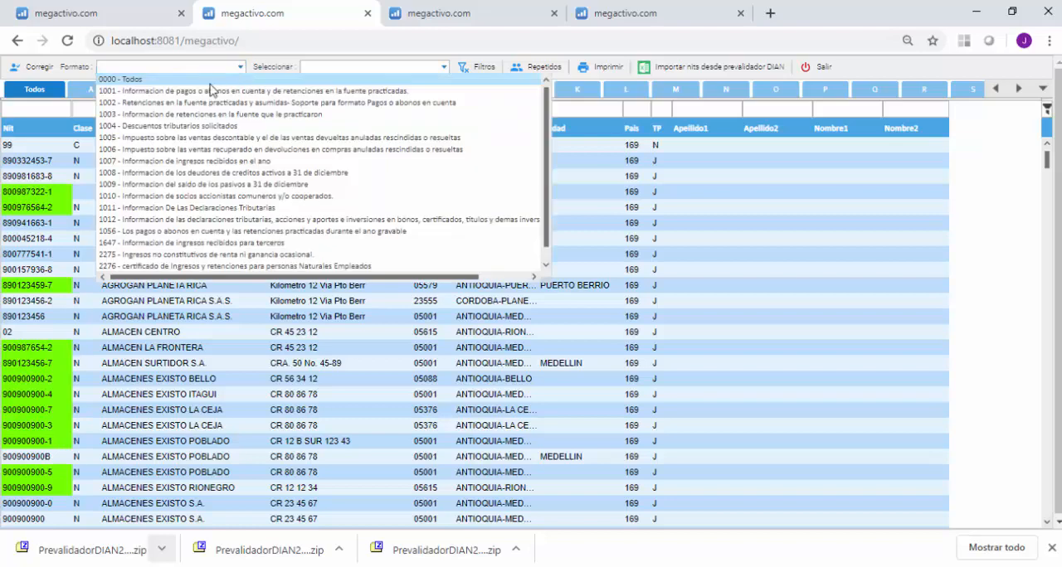
pyautogui.click(176, 116)
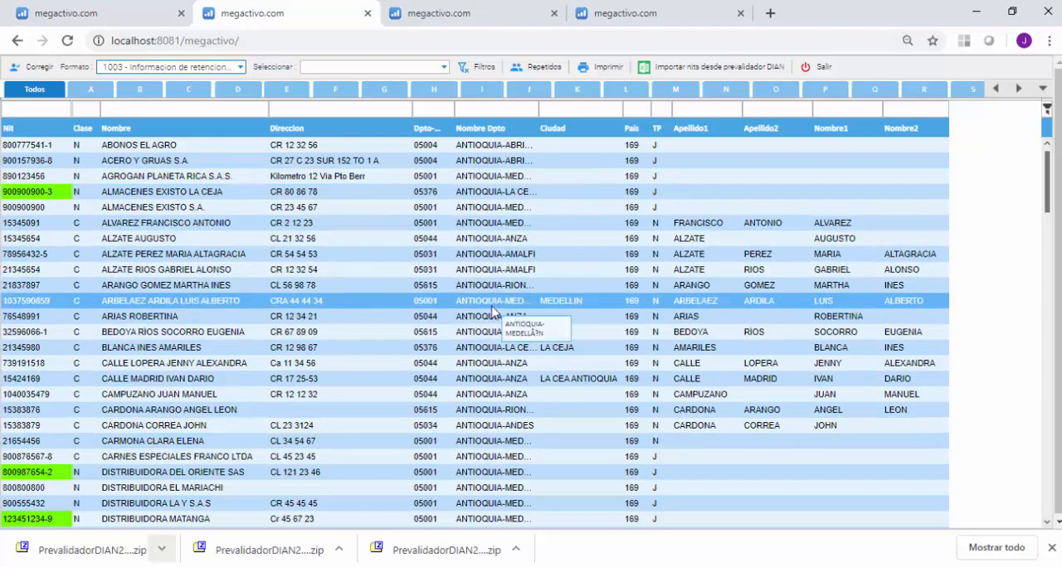
pyautogui.scroll(-5, 491, 311)
pyautogui.scroll(-1, 491, 310)
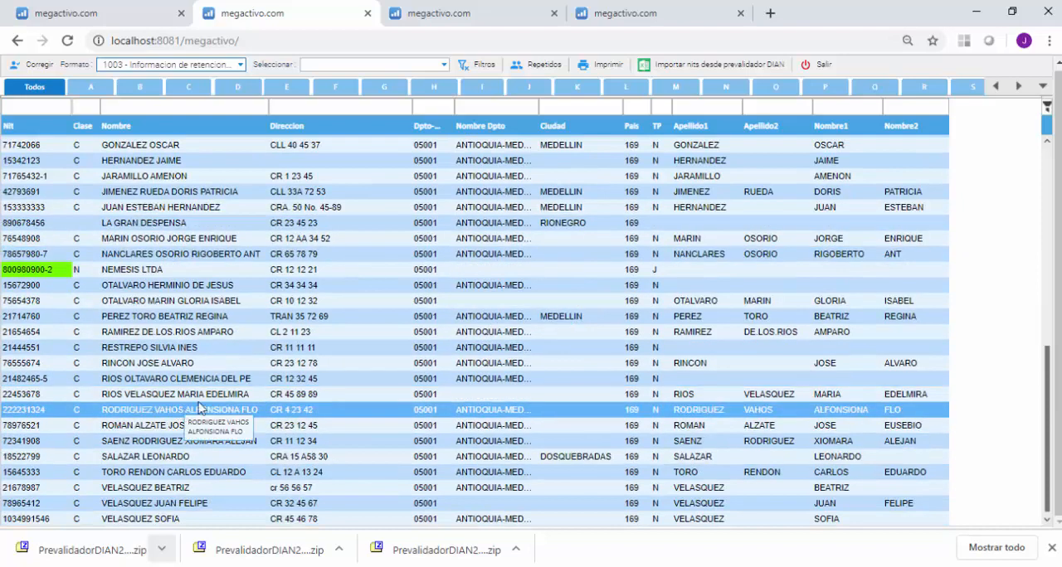
# Restrict the list to format 1006, impuesto sobre las ventas recuperado en devoluciones, and inspect the third parties for missing data.
pyautogui.click(232, 66)
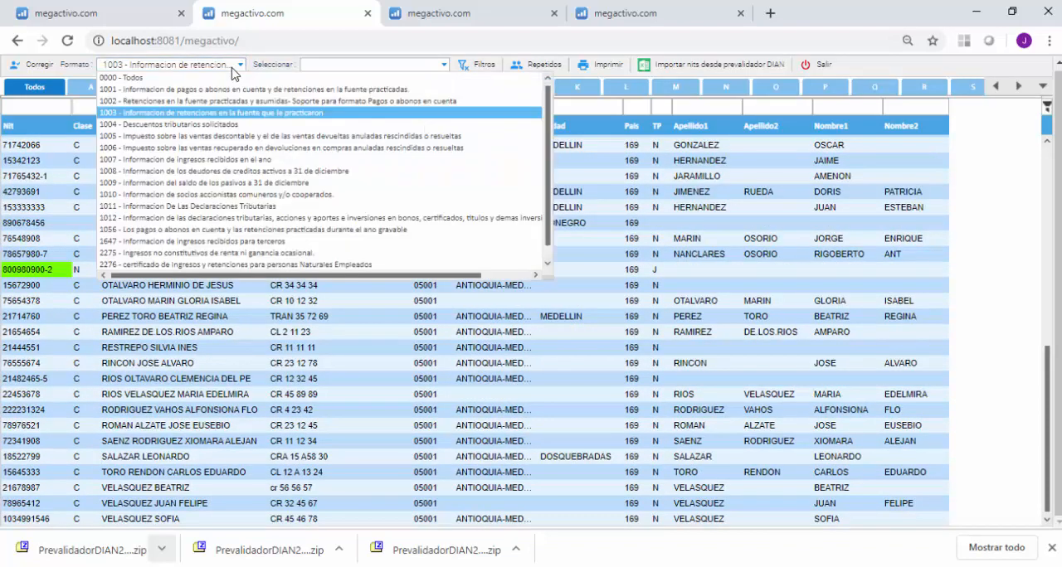
pyautogui.click(177, 149)
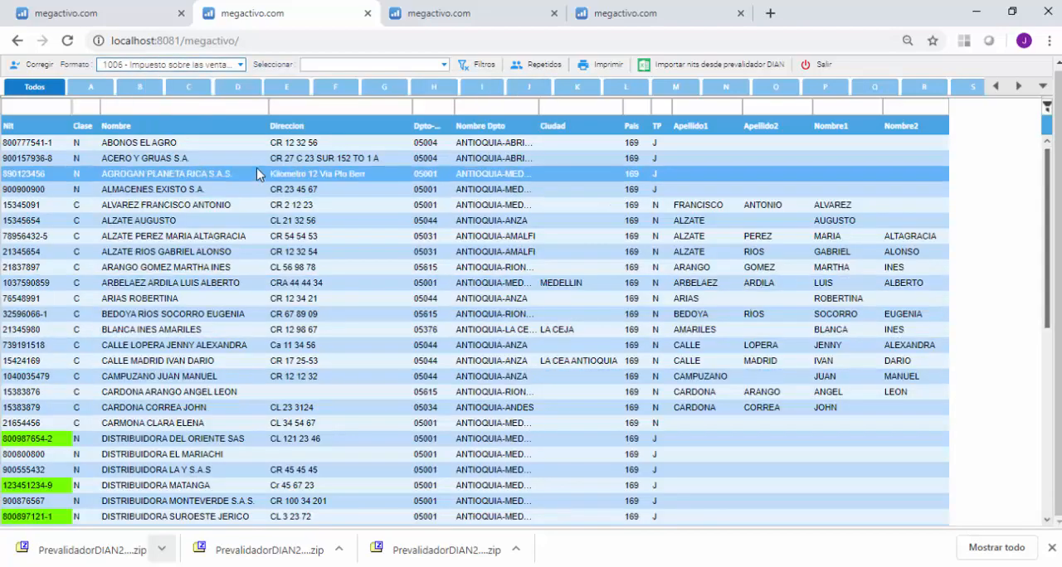
pyautogui.scroll(-5, 308, 375)
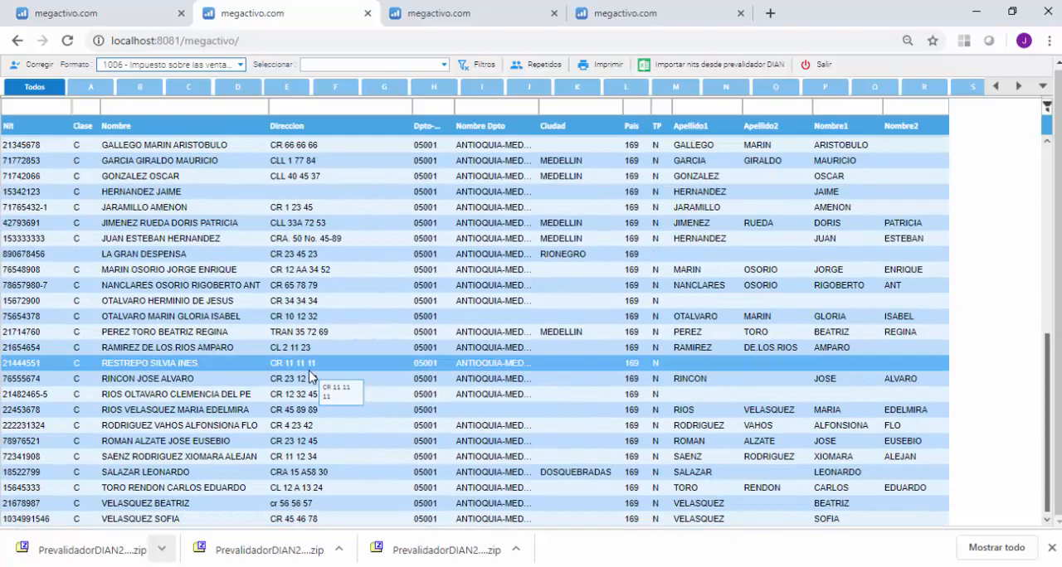
pyautogui.scroll(3, 309, 375)
pyautogui.scroll(-3, 315, 366)
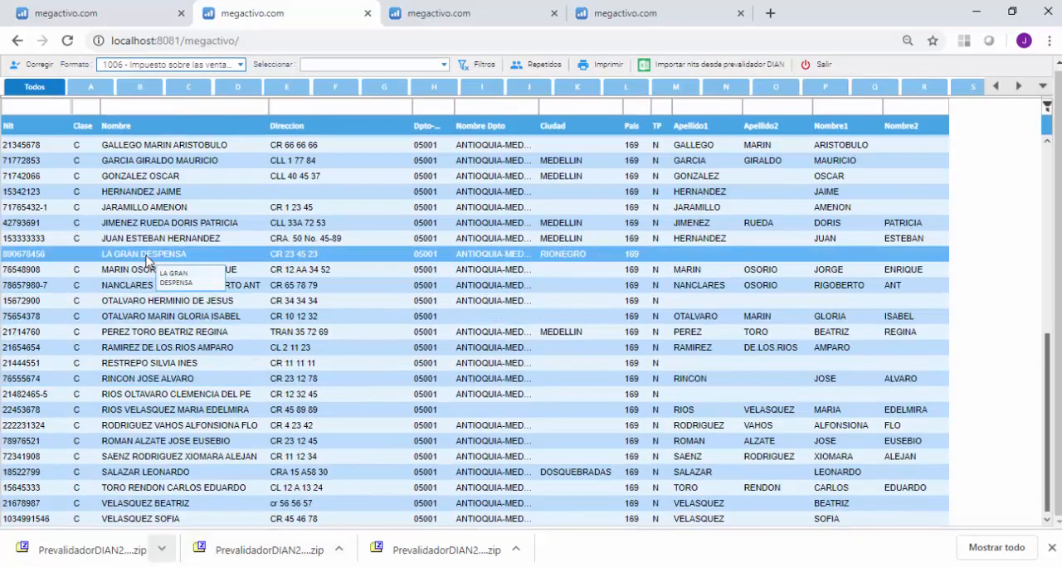
# Correct the LA GRAN DESPENSA record, setting its person type to Juridica and its document type to Nit.
pyautogui.click(115, 255)
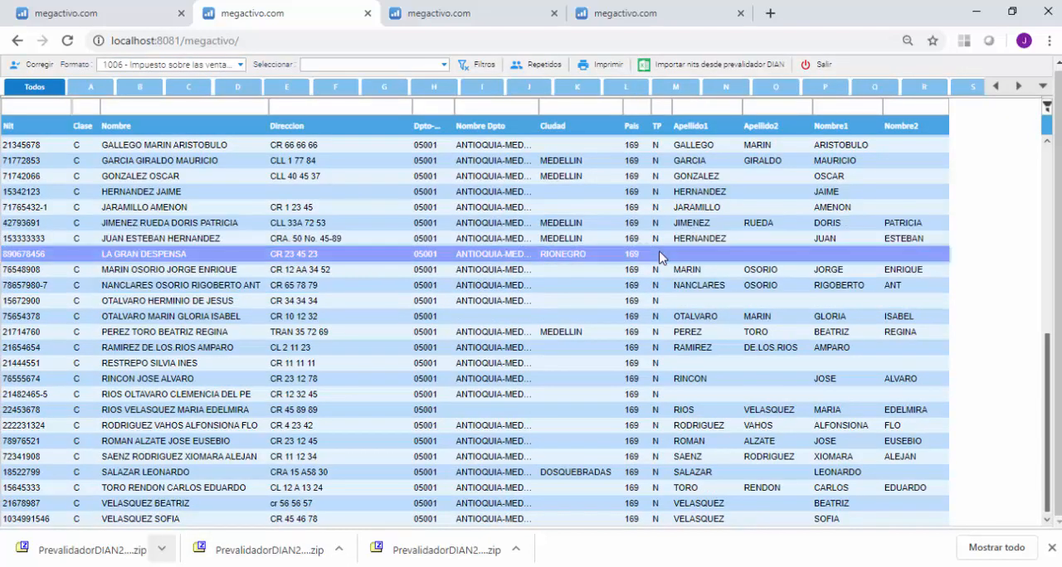
pyautogui.click(35, 66)
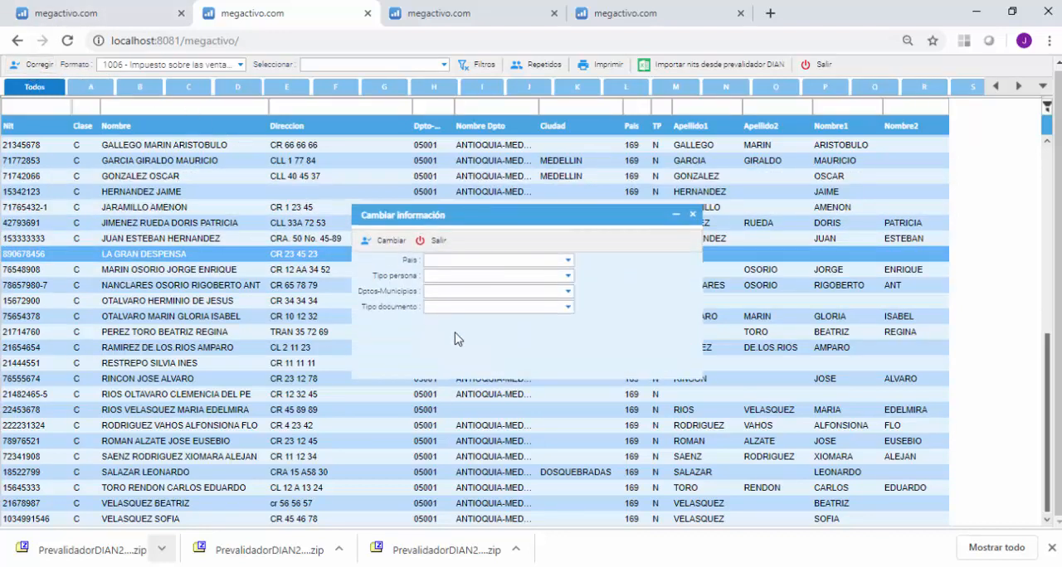
pyautogui.click(567, 281)
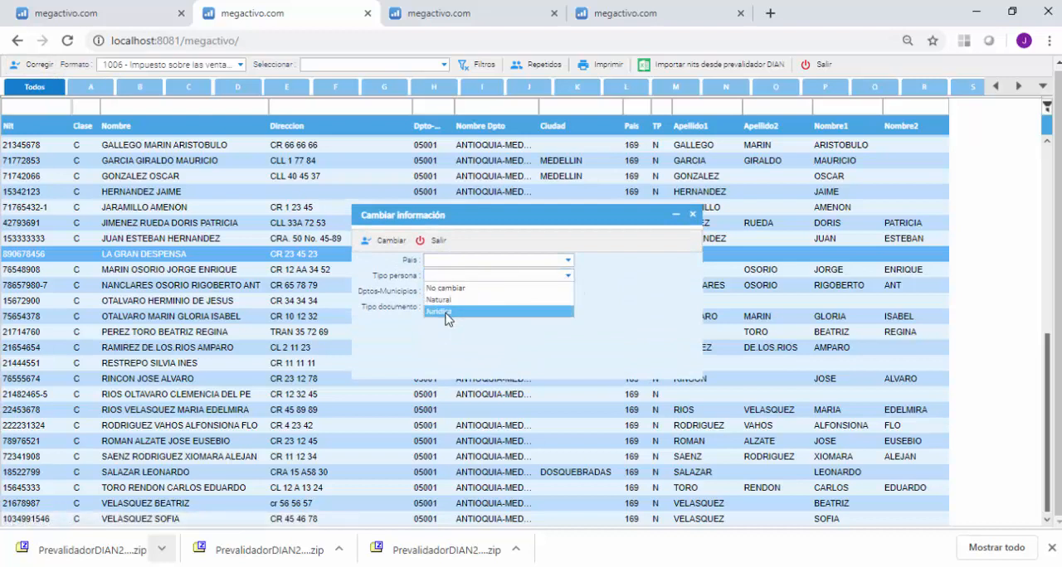
pyautogui.click(445, 314)
pyautogui.click(541, 307)
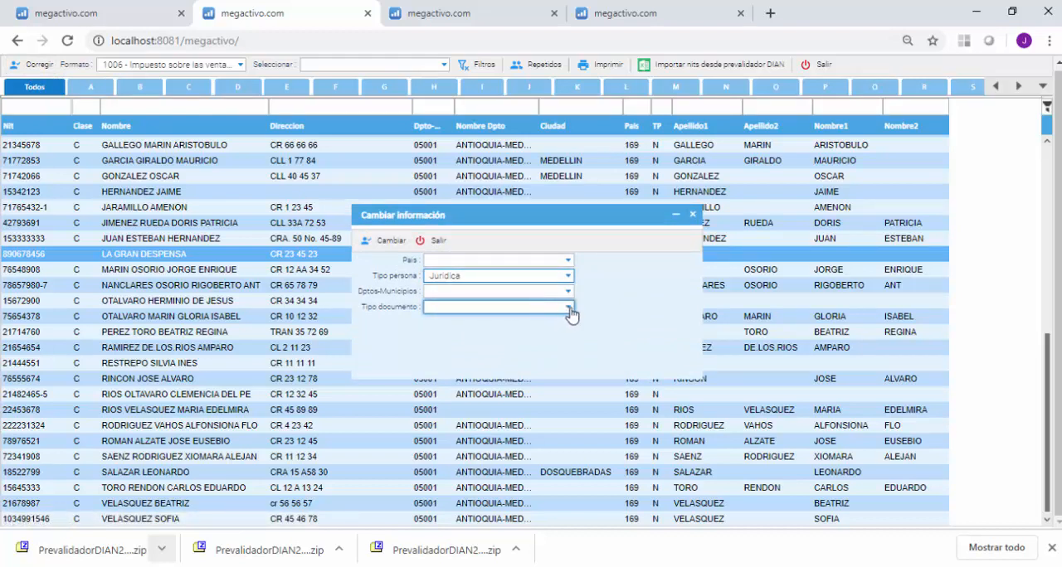
pyautogui.click(570, 310)
pyautogui.click(440, 349)
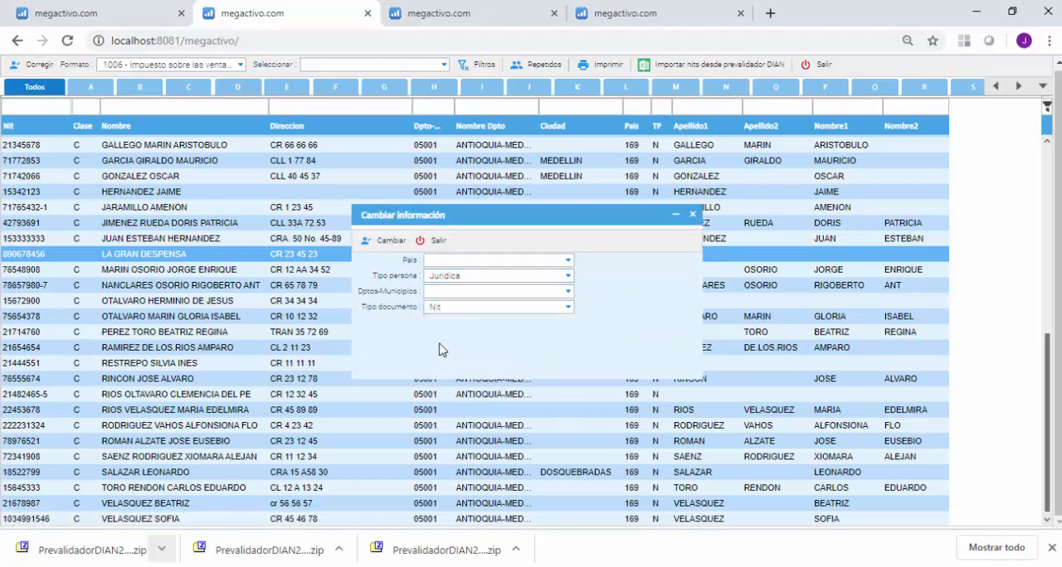
pyautogui.click(387, 243)
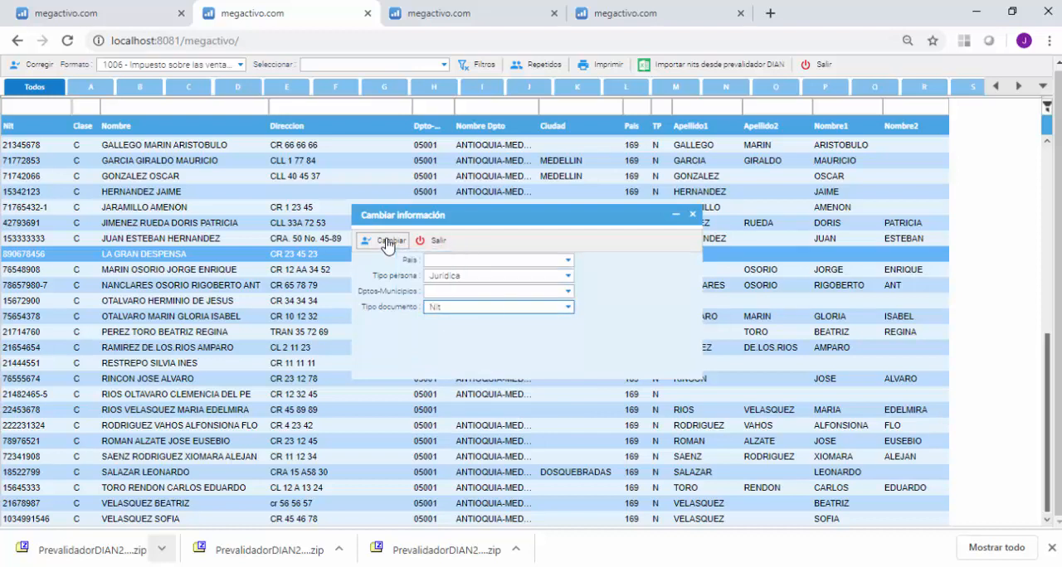
pyautogui.click(438, 242)
pyautogui.click(630, 272)
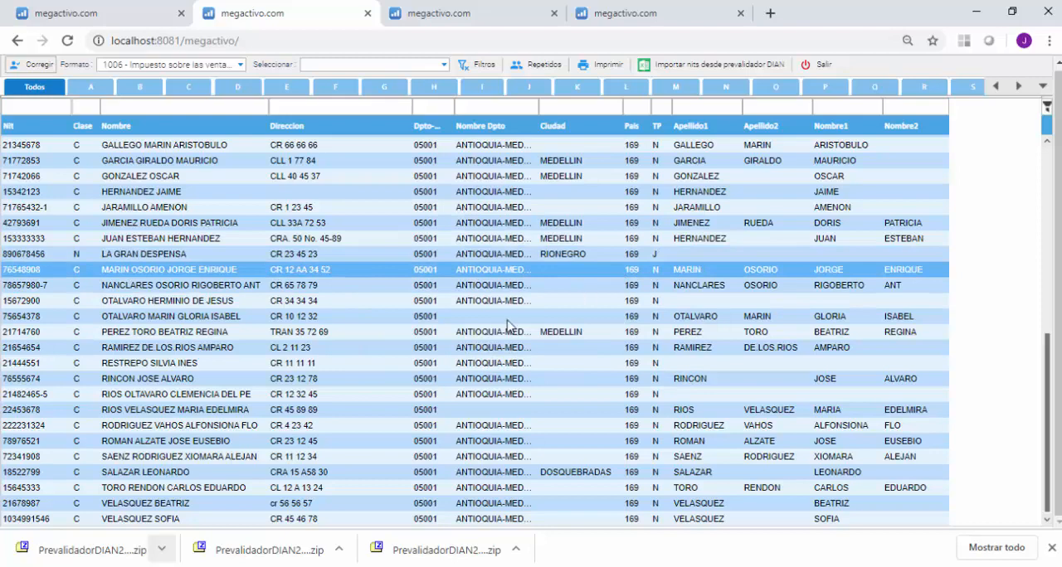
pyautogui.click(404, 397)
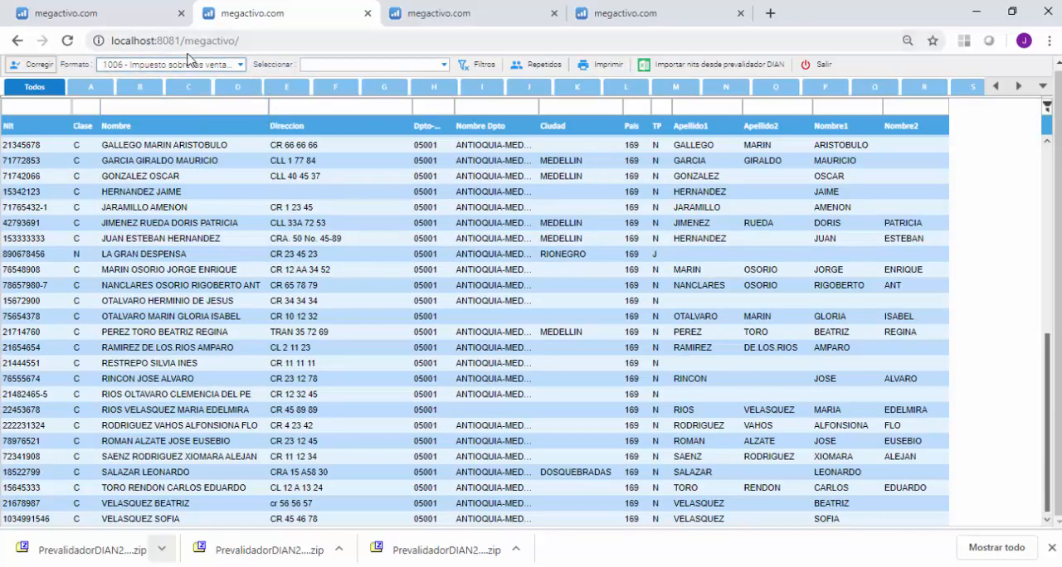
pyautogui.click(240, 67)
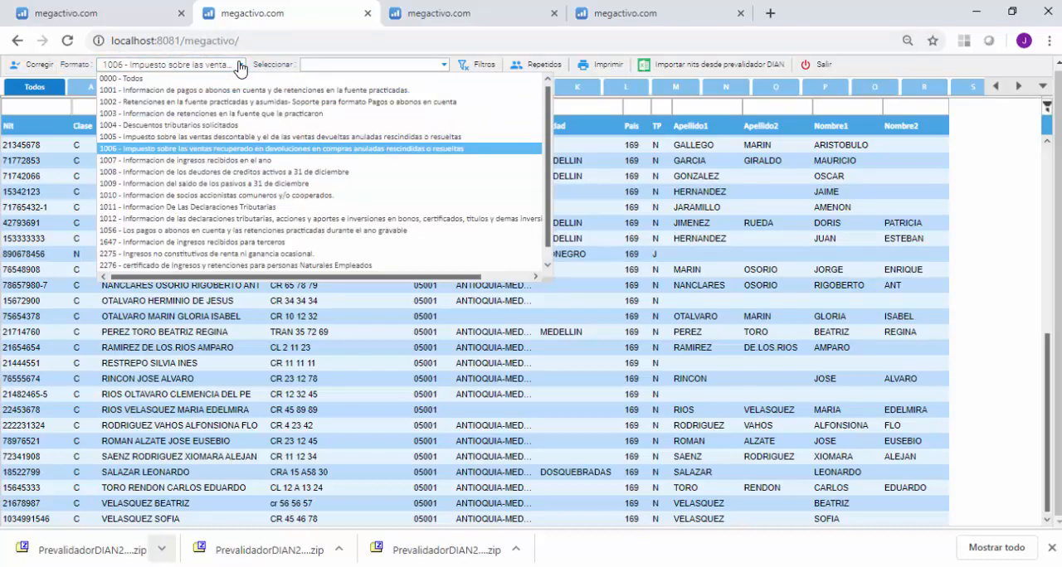
pyautogui.click(240, 66)
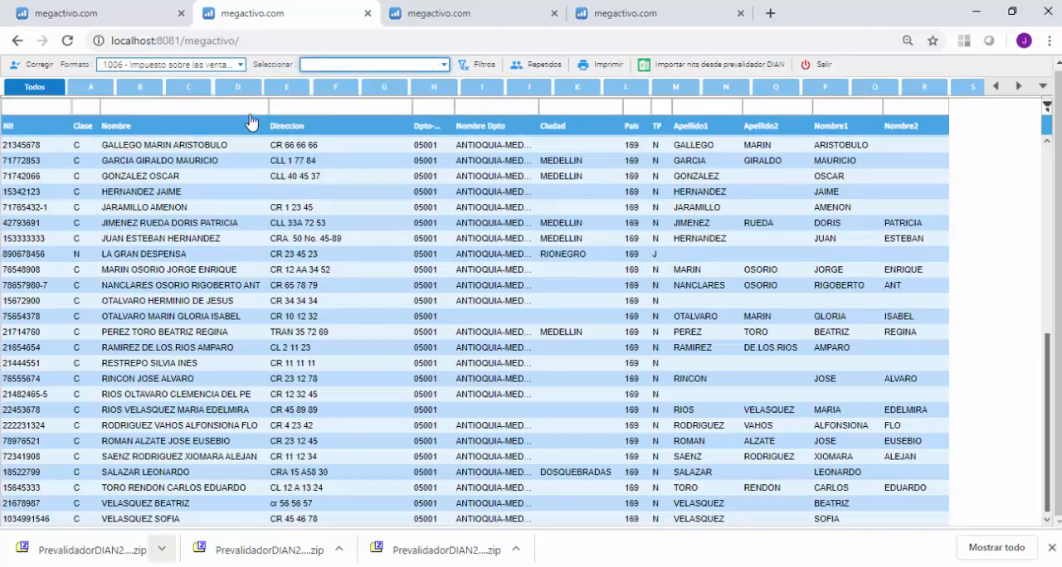
pyautogui.click(445, 66)
pyautogui.click(204, 197)
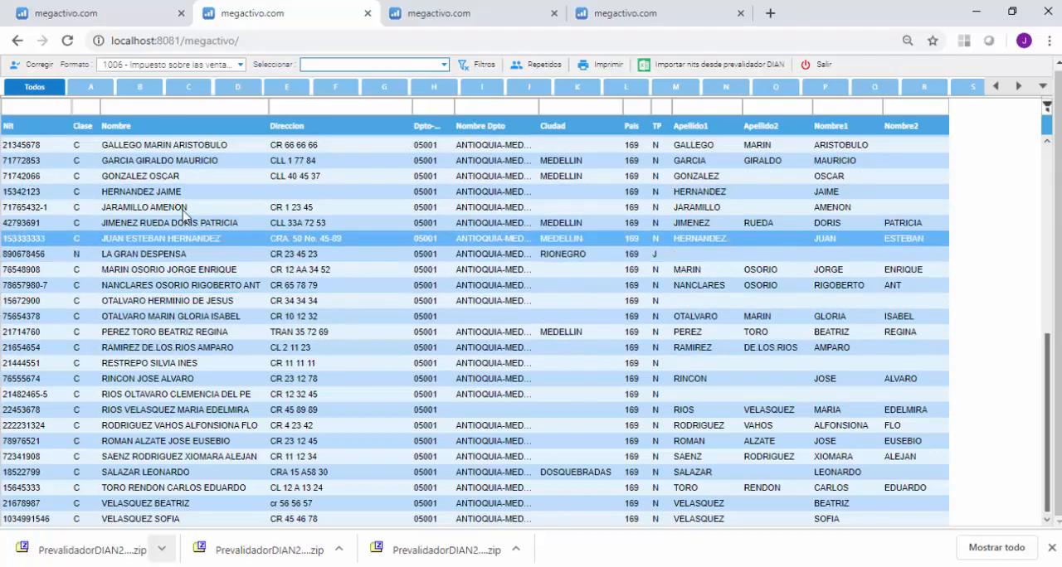
# Show third parties for all formats, restrict the list to repeated NITs, and review the duplicate groups.
pyautogui.click(223, 65)
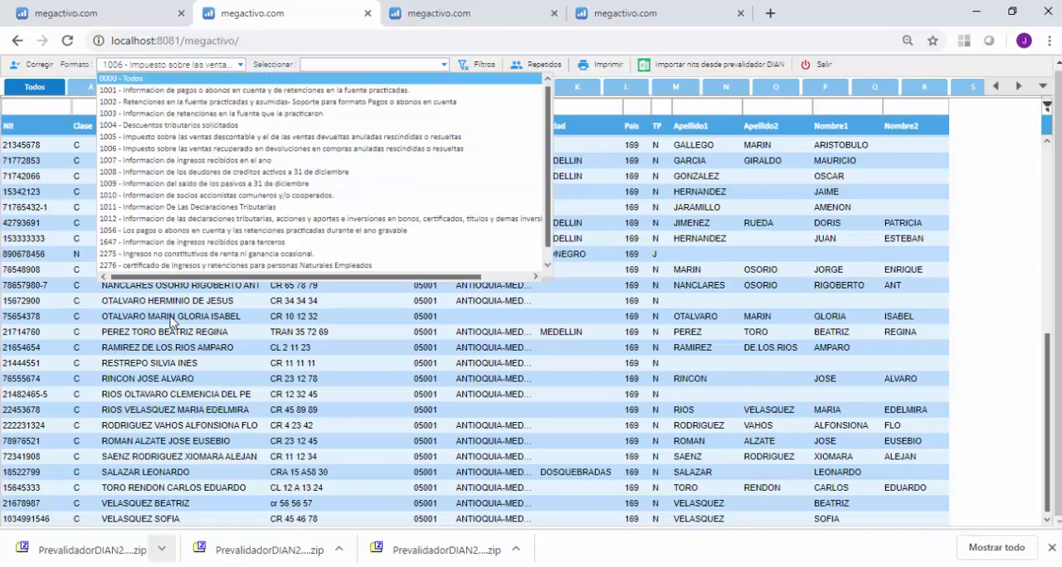
pyautogui.press('Return')
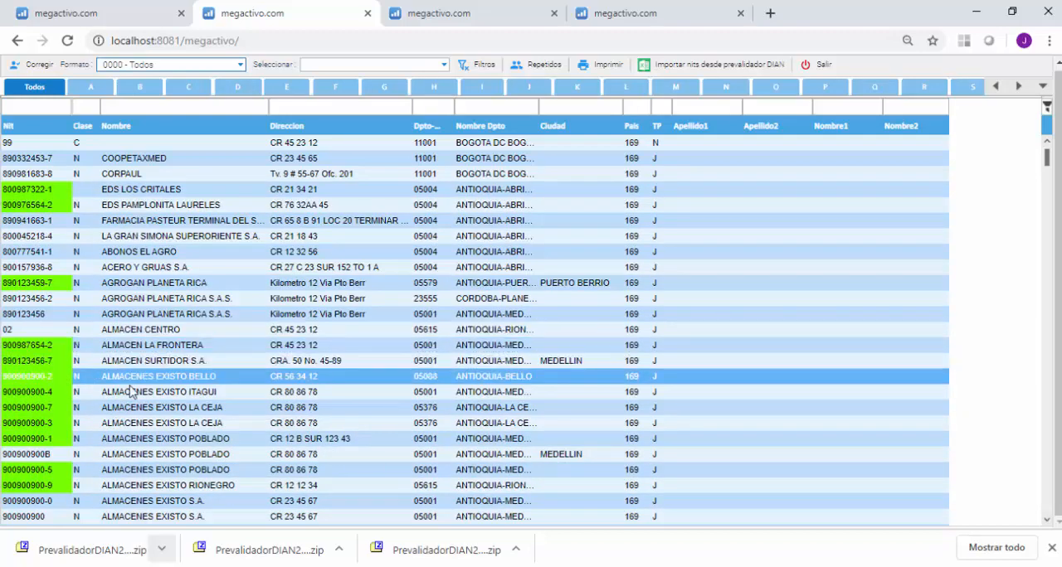
pyautogui.click(529, 66)
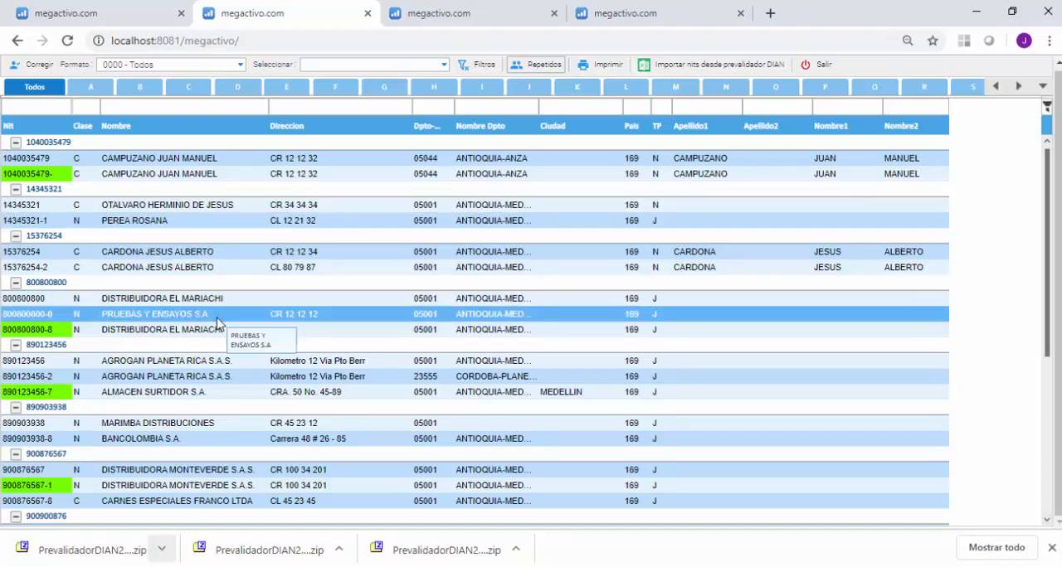
pyautogui.scroll(-9, 217, 323)
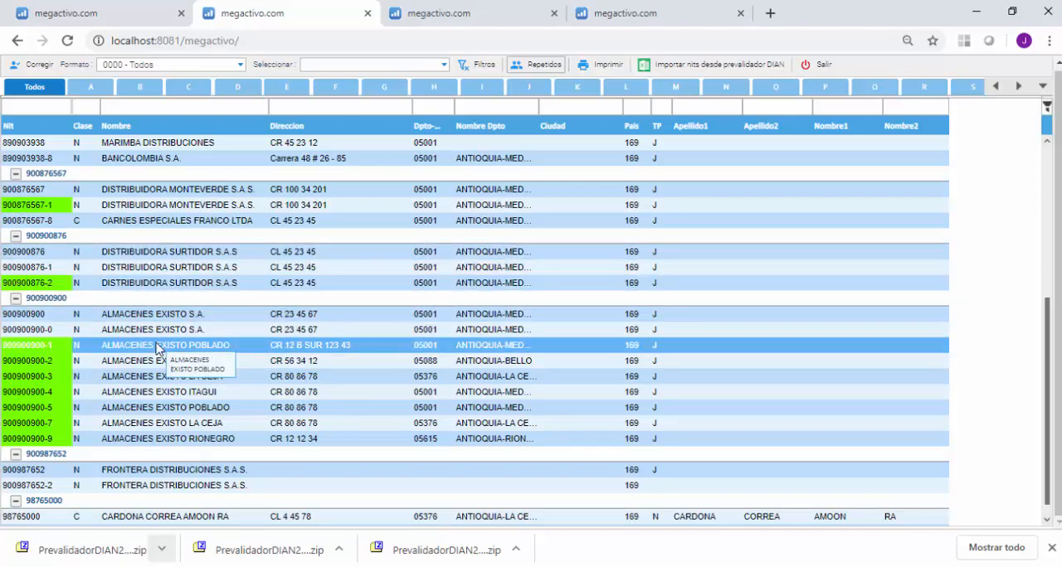
pyautogui.scroll(-1, 158, 349)
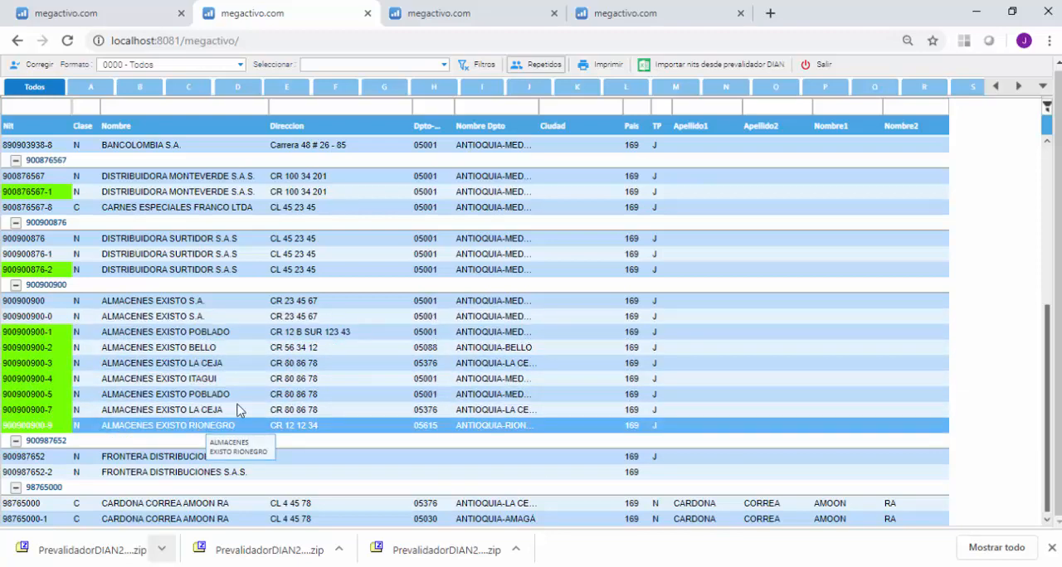
pyautogui.scroll(3, 359, 422)
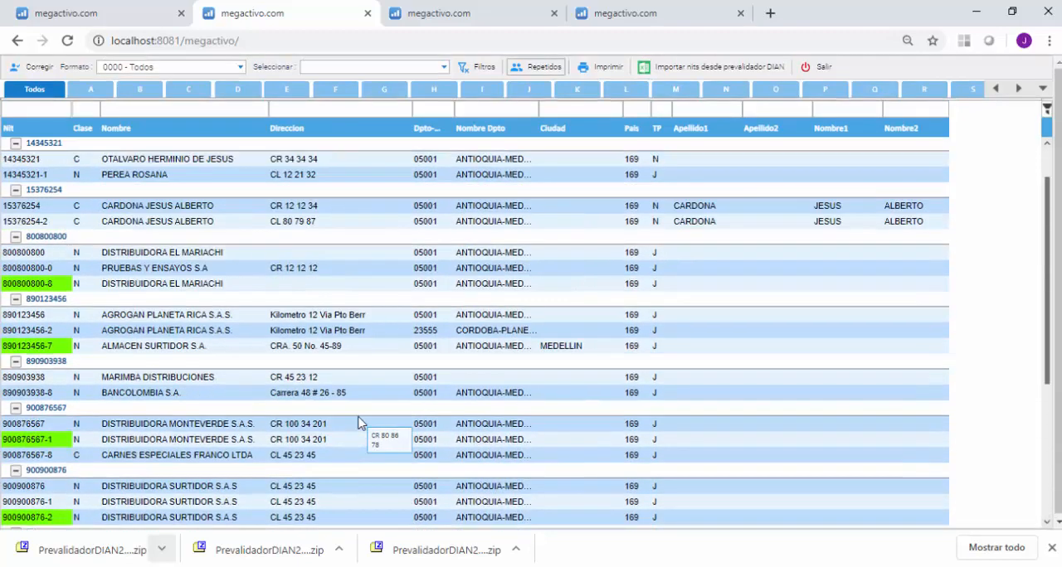
pyautogui.scroll(1, 358, 422)
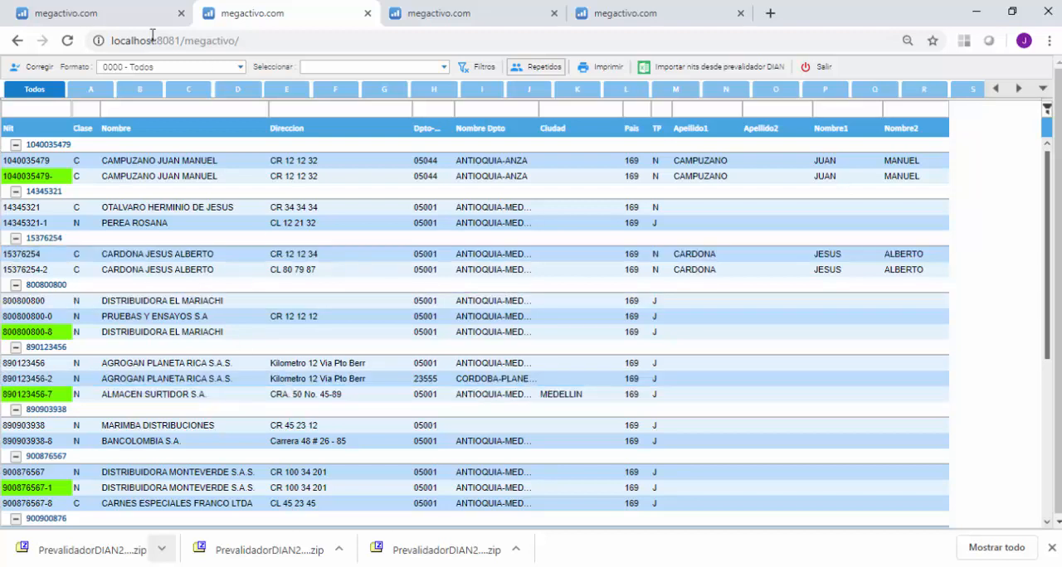
# Duplicate the application's browser page and open the Buscar y reemplazar nit utility under Configuración empresas.
pyautogui.rightClick(301, 14)
pyautogui.click(332, 69)
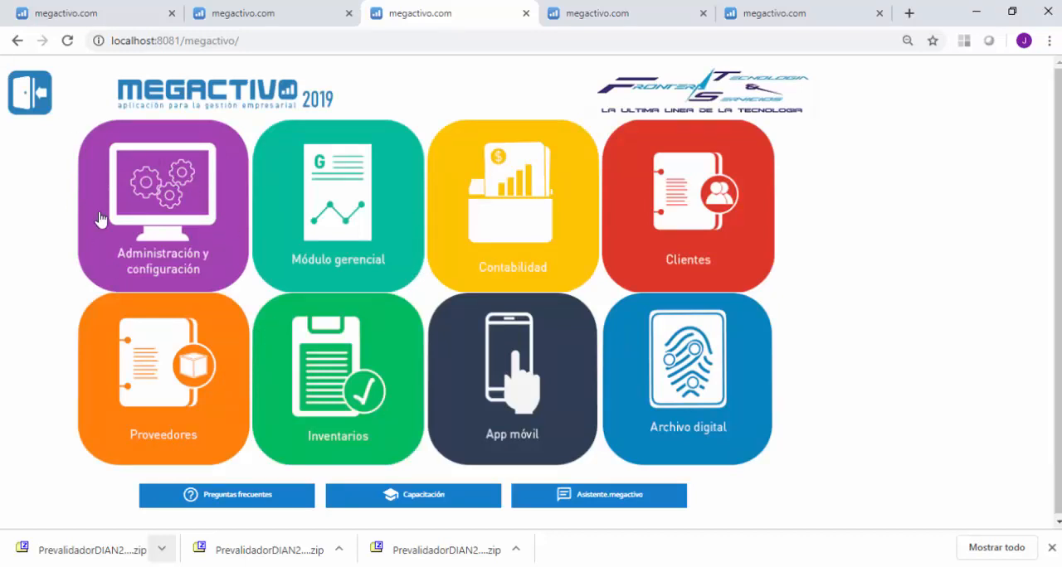
pyautogui.click(163, 226)
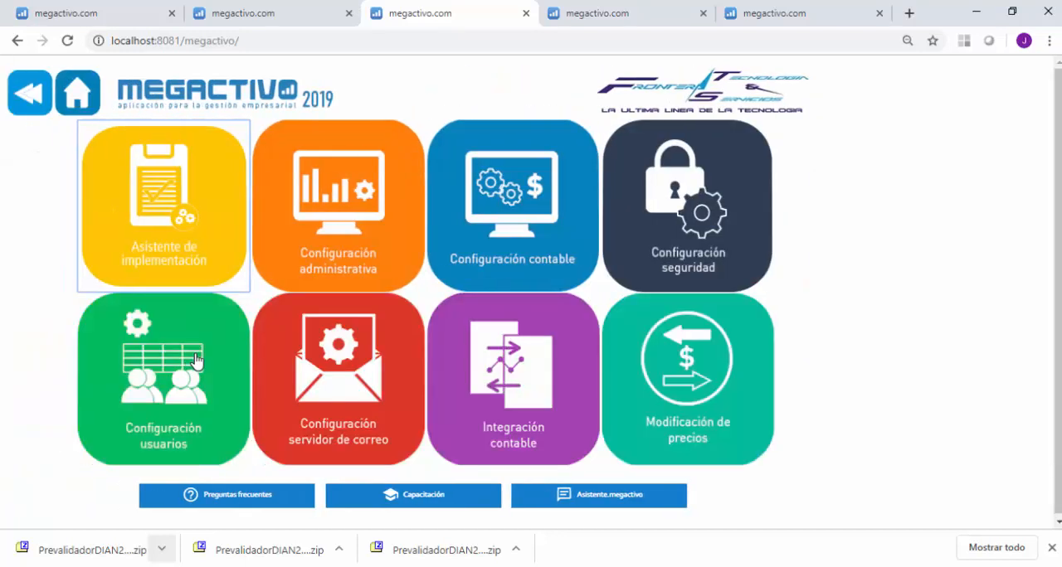
pyautogui.click(348, 219)
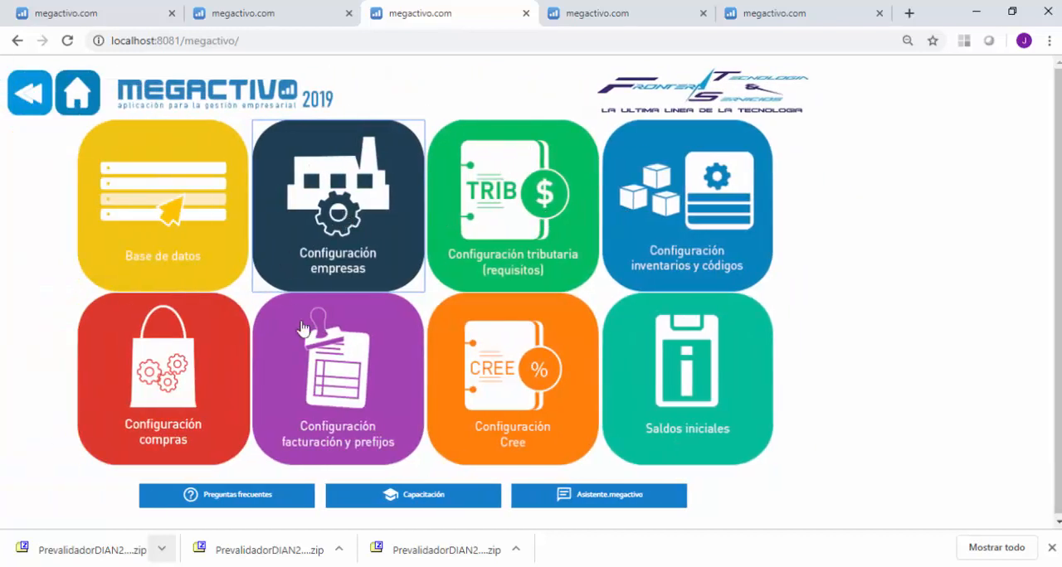
pyautogui.click(338, 212)
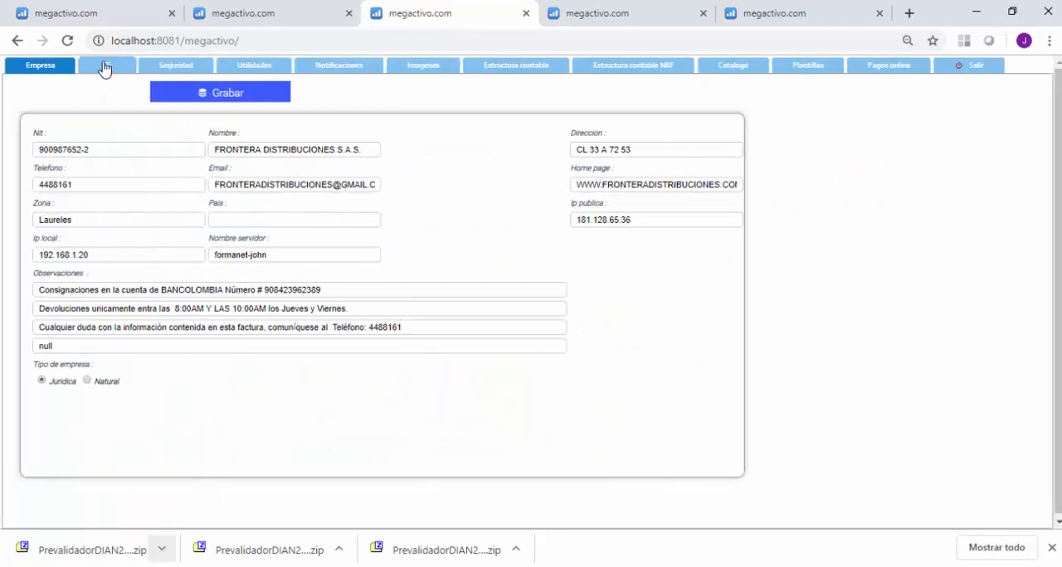
pyautogui.click(244, 69)
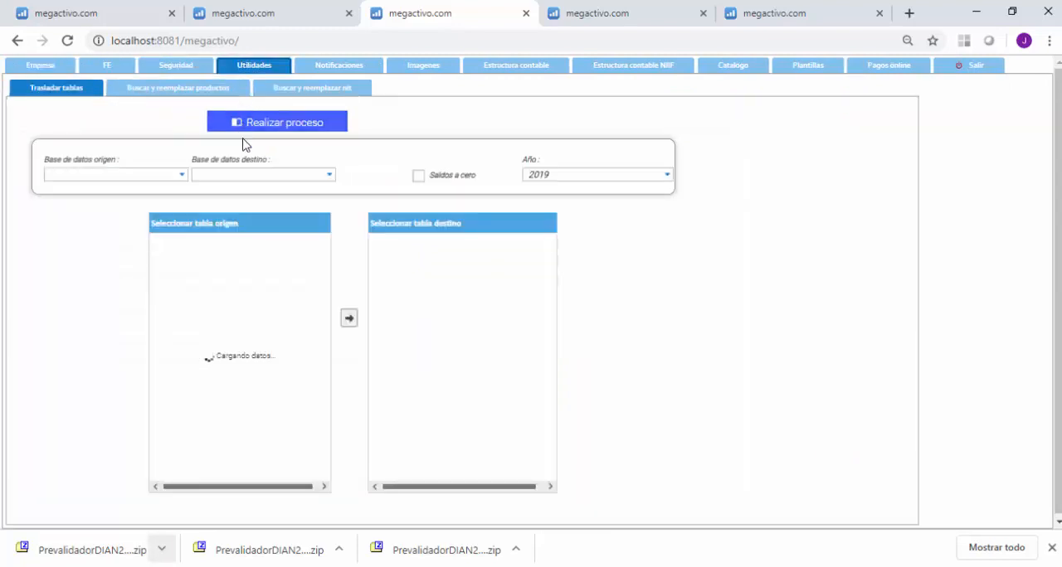
pyautogui.click(313, 91)
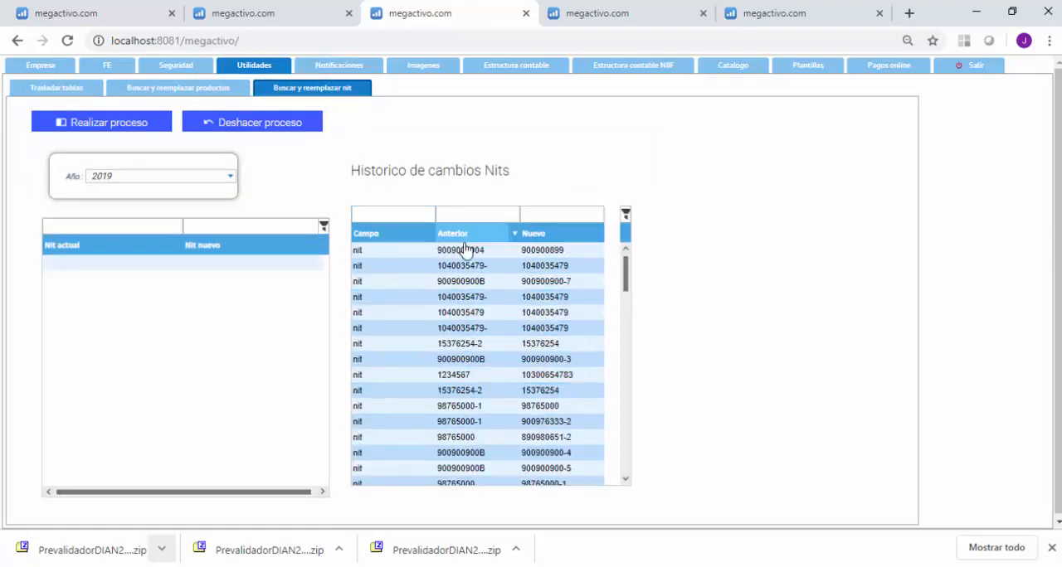
# Set the year for the NIT replacement process to 2018.
pyautogui.click(75, 267)
pyautogui.click(198, 263)
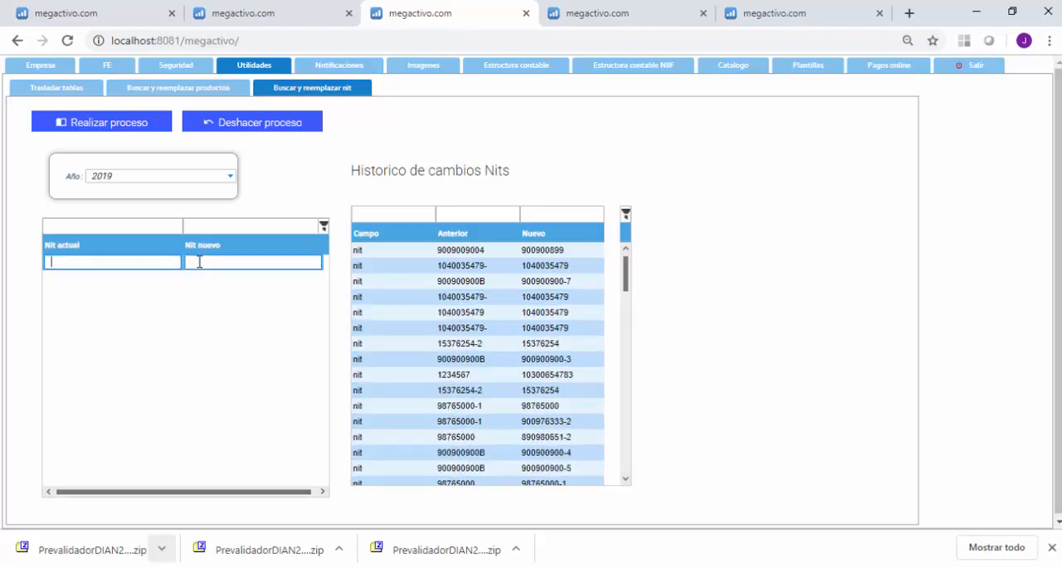
pyautogui.click(230, 177)
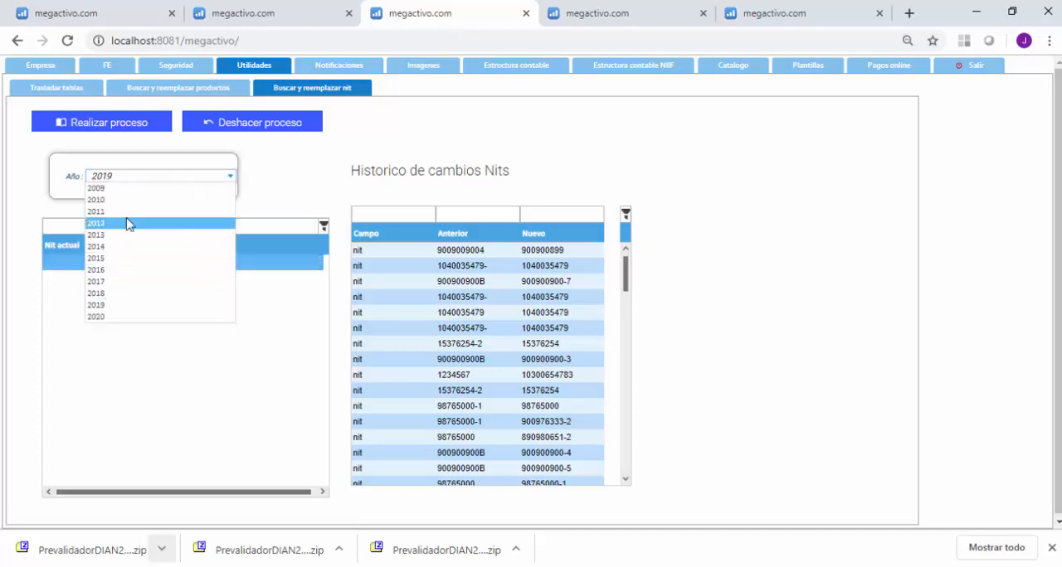
pyautogui.click(109, 295)
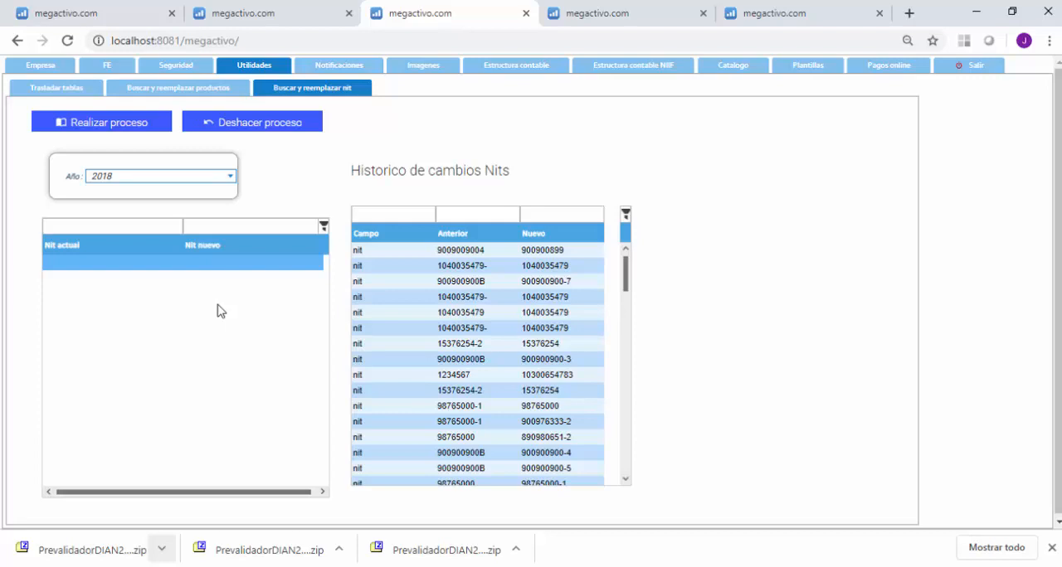
# Return to the repeated NITs, open the first group's record whose NIT ends in a hyphen, and copy its NIT.
pyautogui.click(262, 12)
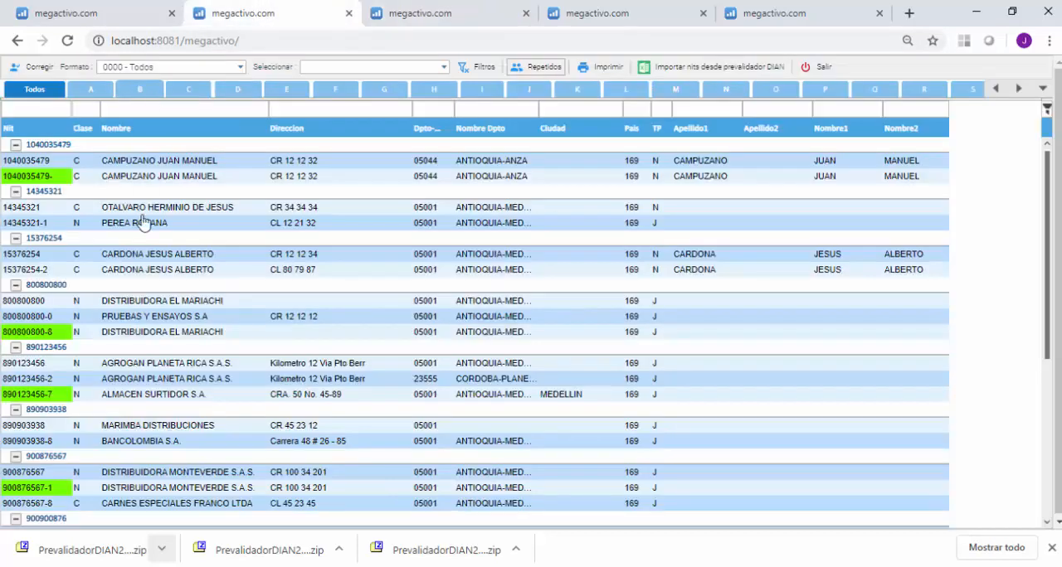
pyautogui.click(3, 177)
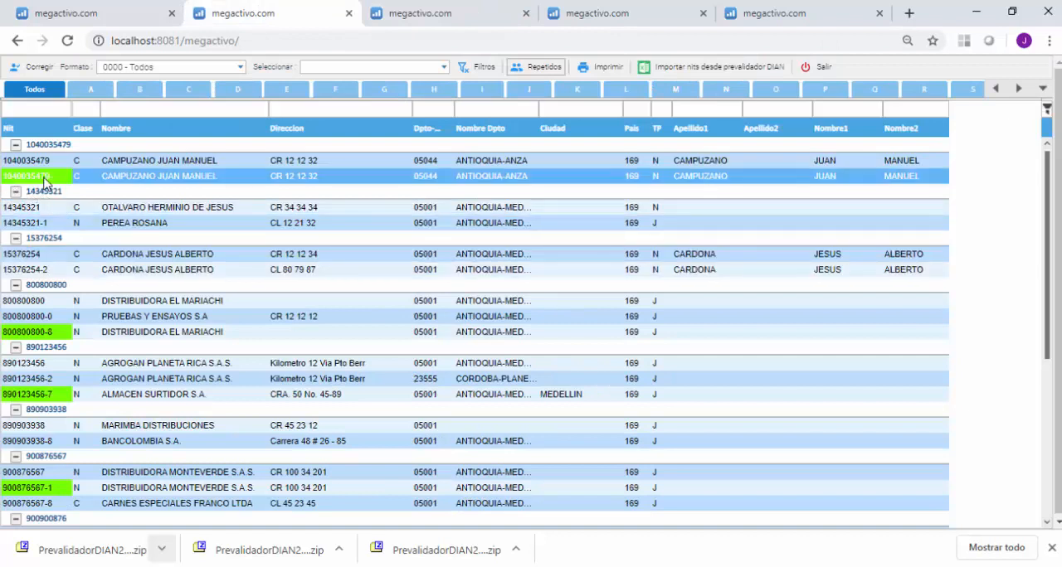
pyautogui.click(131, 180)
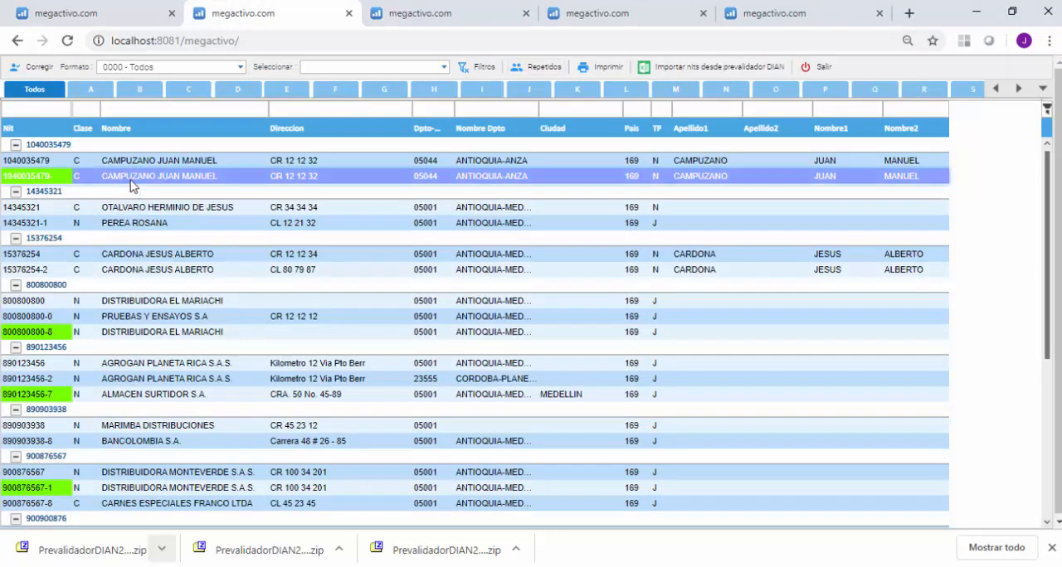
pyautogui.doubleClick(128, 181)
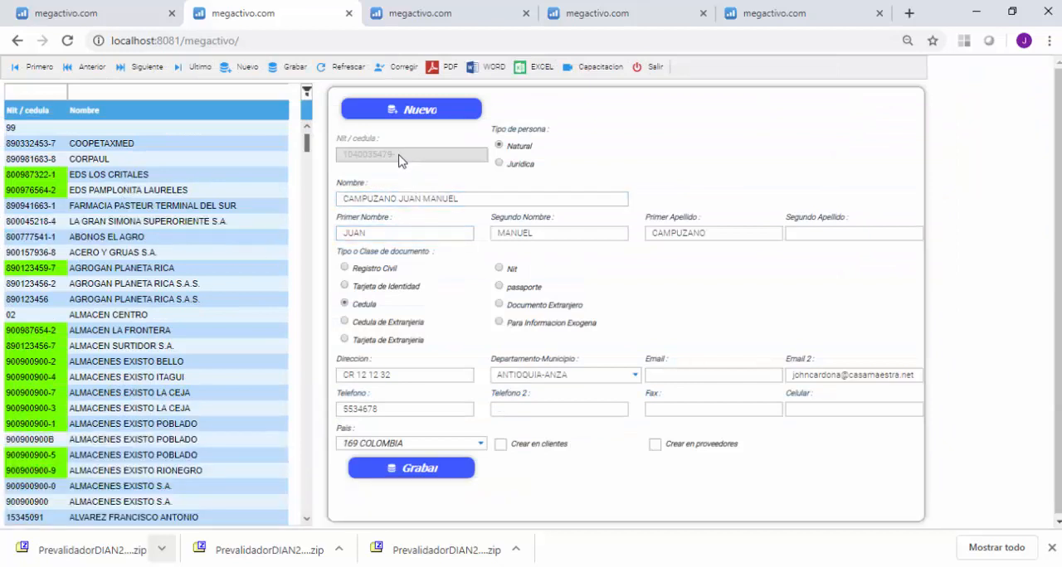
pyautogui.moveTo(396, 161); pyautogui.dragTo(346, 157)
pyautogui.hotkey('ctrl', 'c')
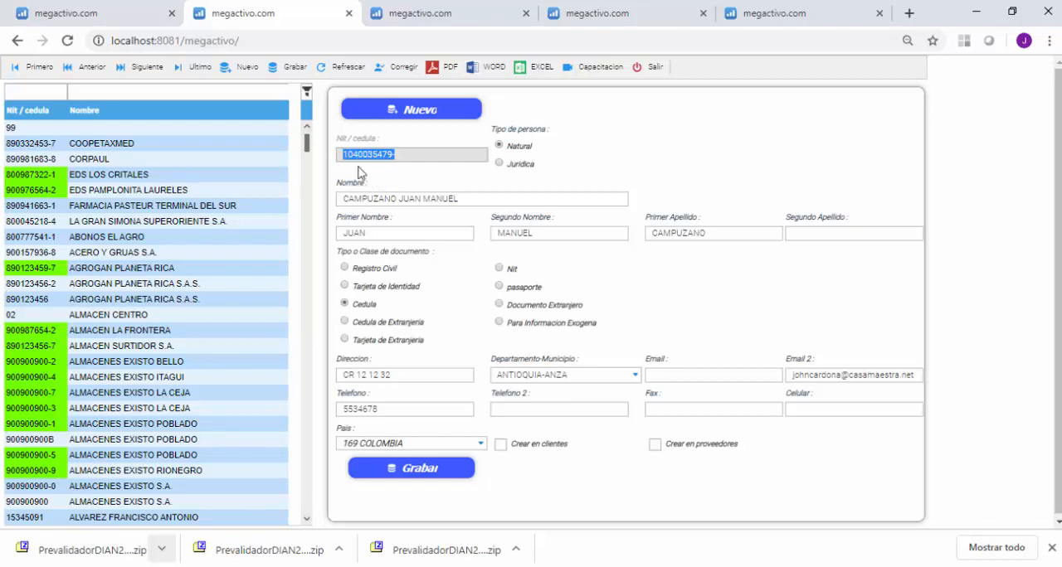
# Enter the copied NIT as Nit actual and the same number without its final hyphen as Nit nuevo, and run the replacement for 2018.
pyautogui.click(438, 15)
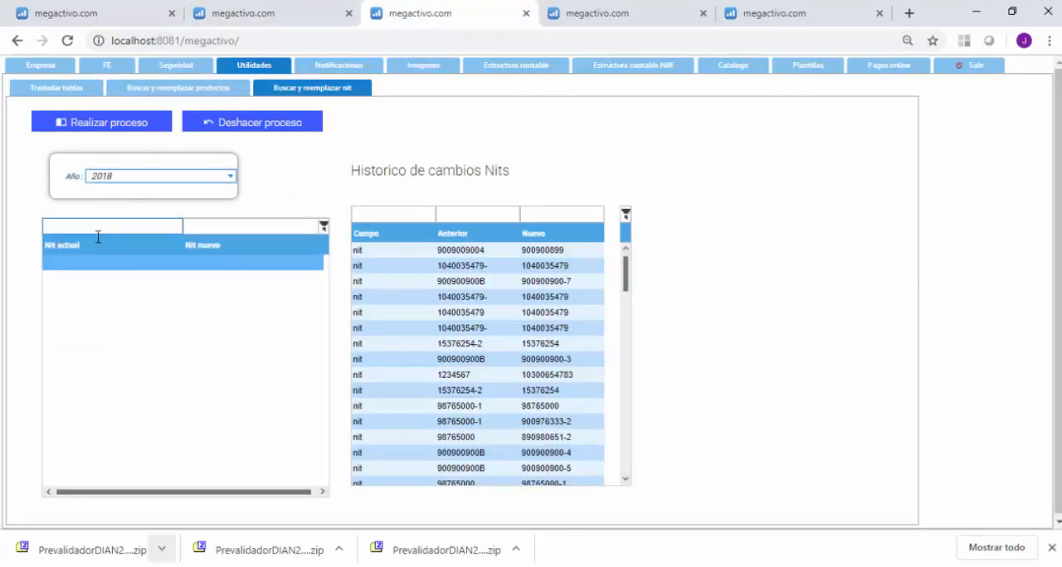
pyautogui.click(70, 266)
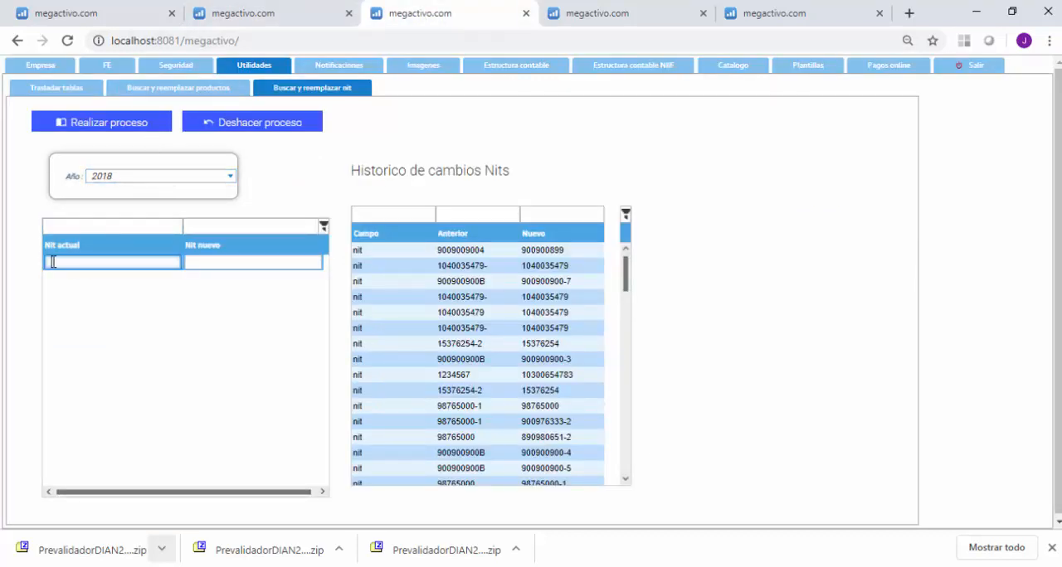
pyautogui.hotkey('ctrl', 'v')
pyautogui.click(196, 262)
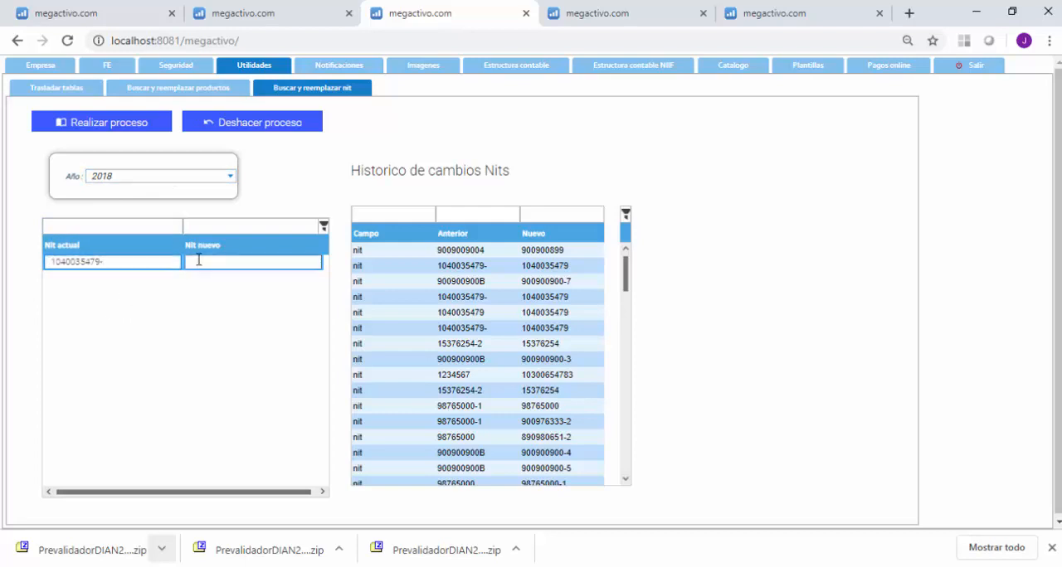
pyautogui.hotkey('ctrl', 'v')
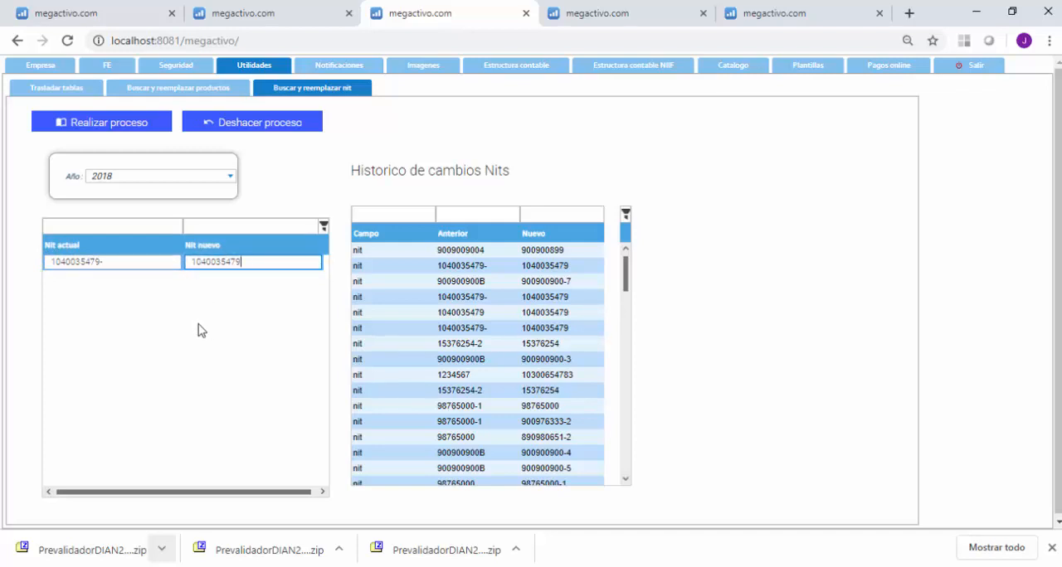
pyautogui.click(106, 125)
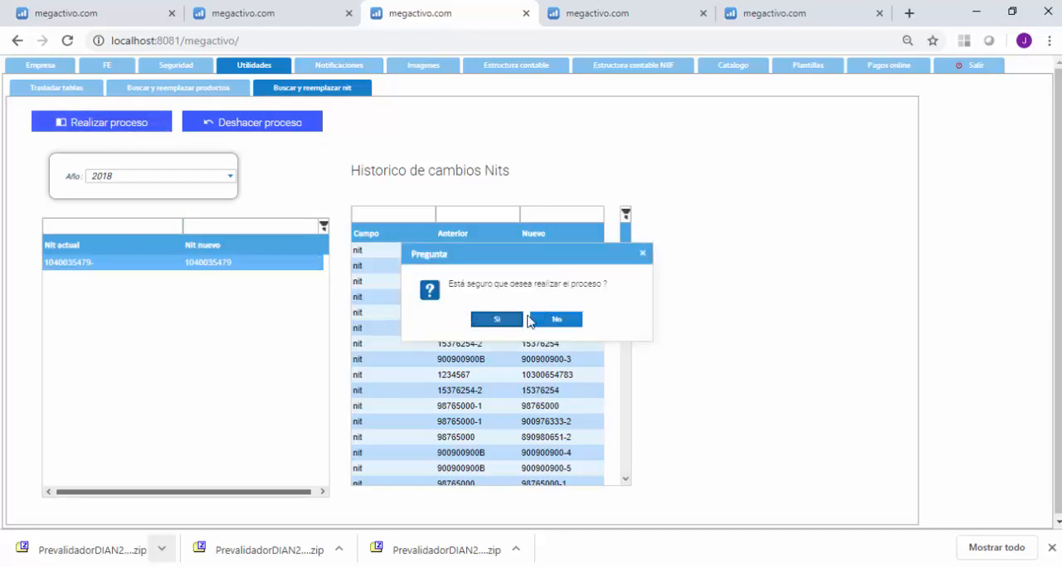
pyautogui.click(497, 321)
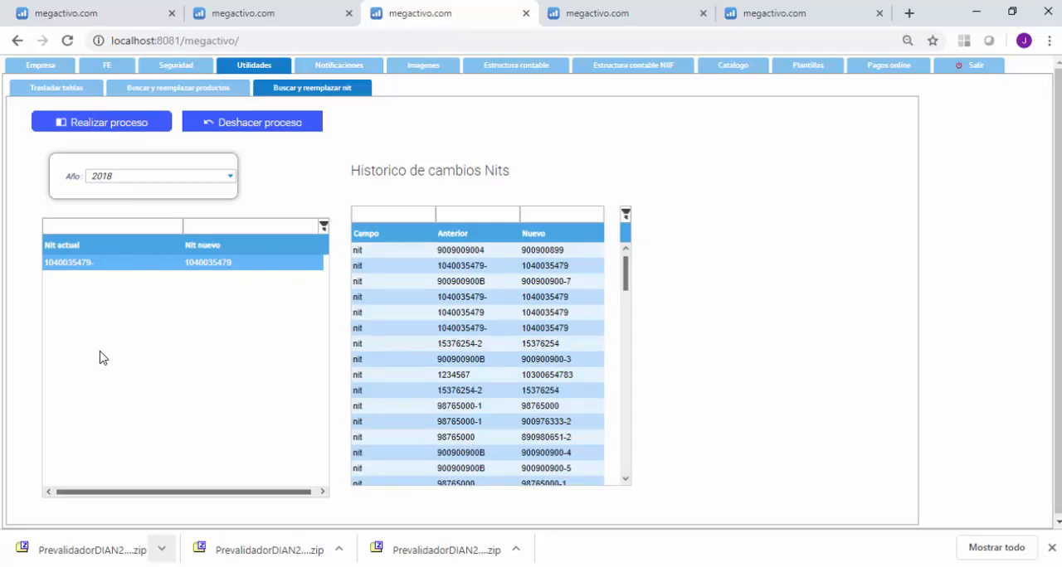
# Run the same NIT replacement for 2019 and select its matching entry in the history of NIT changes.
pyautogui.click(232, 183)
pyautogui.click(121, 307)
pyautogui.click(89, 125)
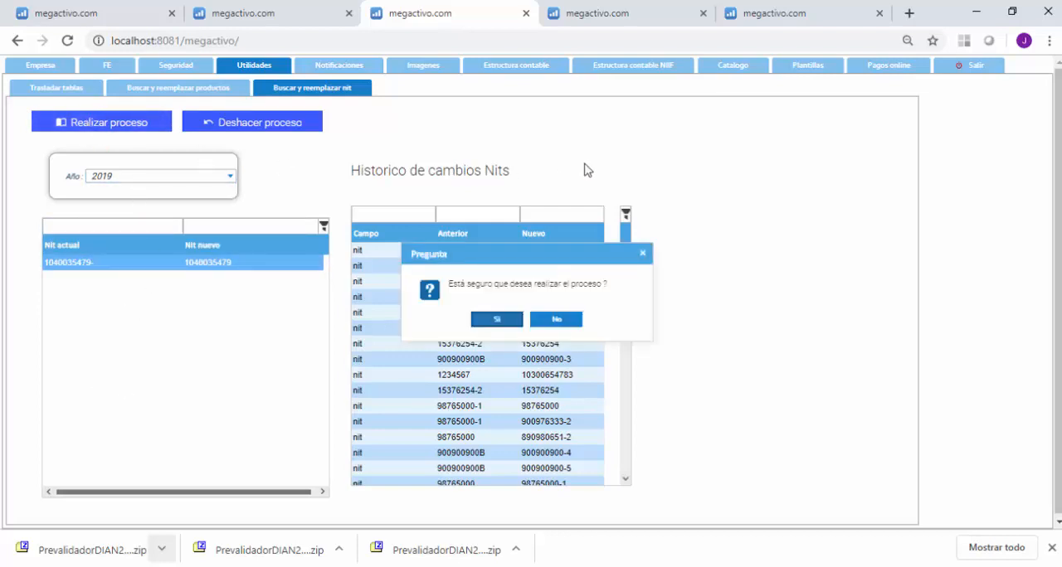
pyautogui.click(496, 320)
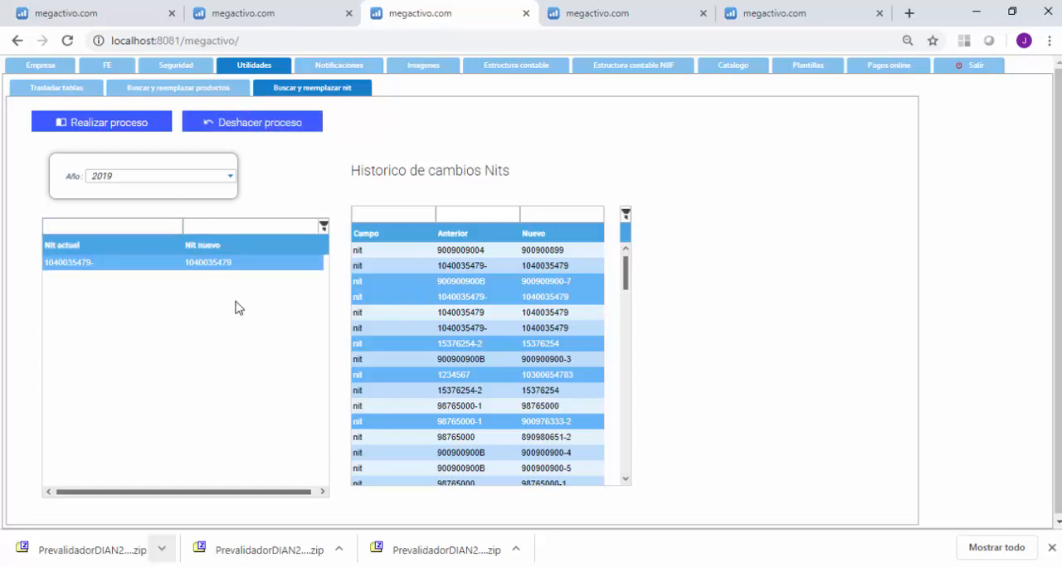
pyautogui.click(451, 267)
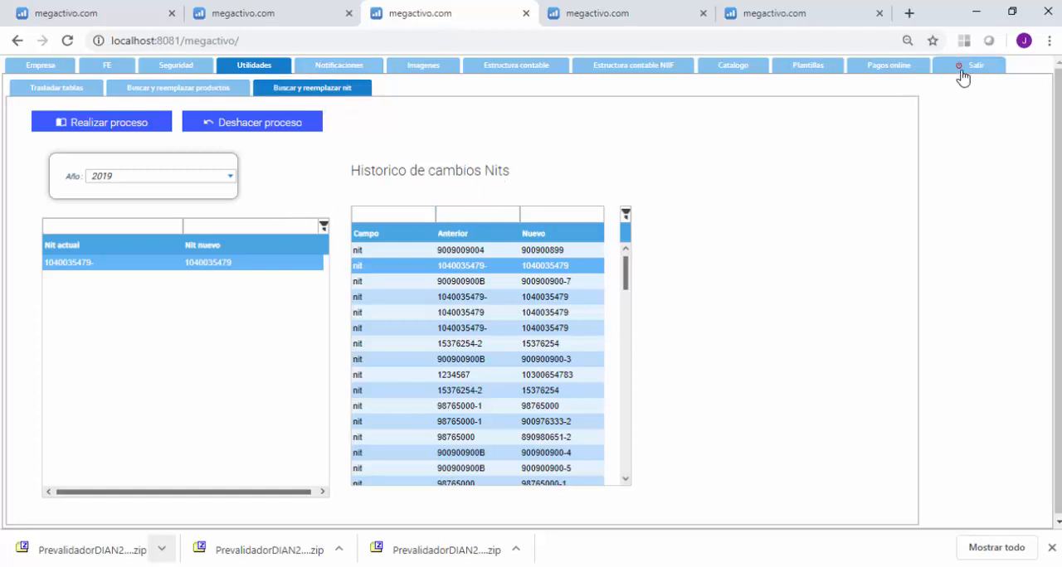
# Close the third-party record and review the repeated NITs by name initial A, B and C.
pyautogui.click(272, 14)
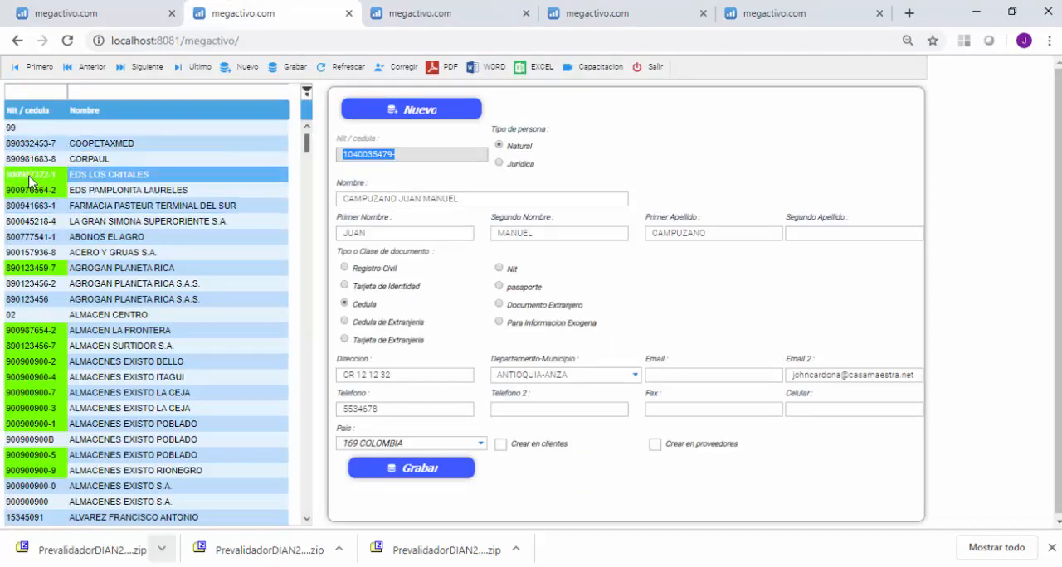
pyautogui.click(652, 71)
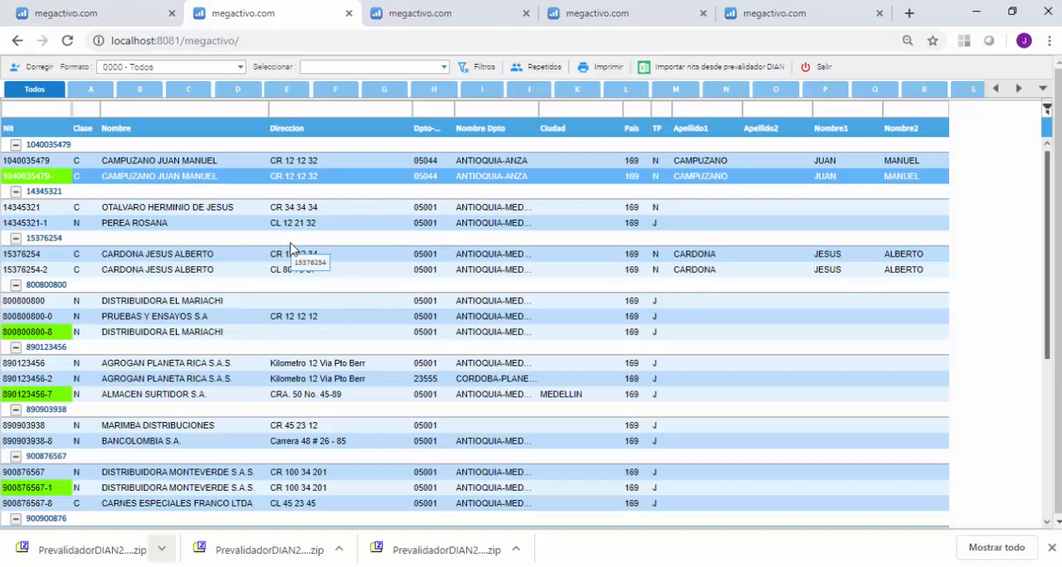
pyautogui.click(91, 89)
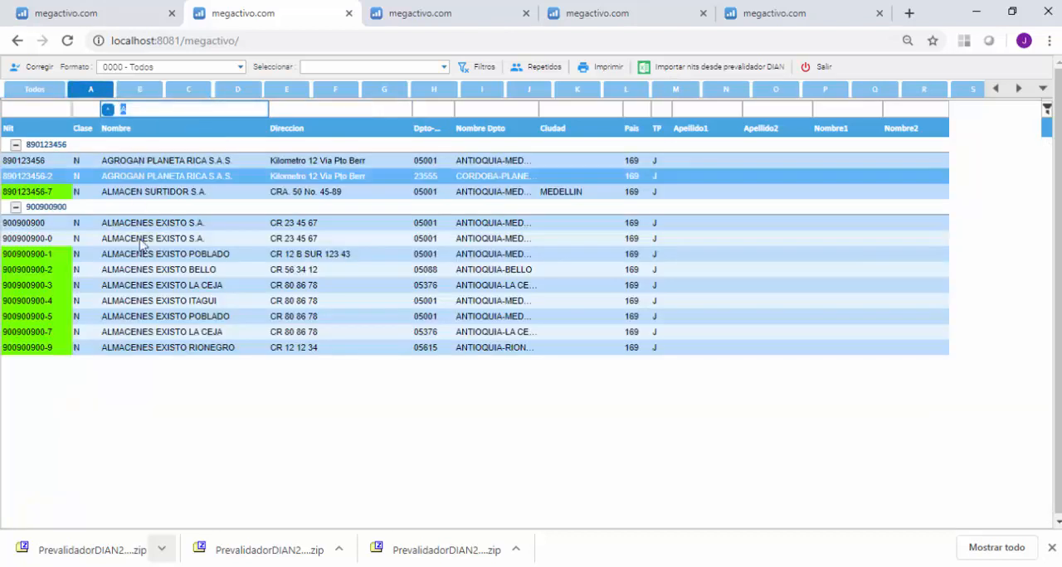
pyautogui.click(140, 90)
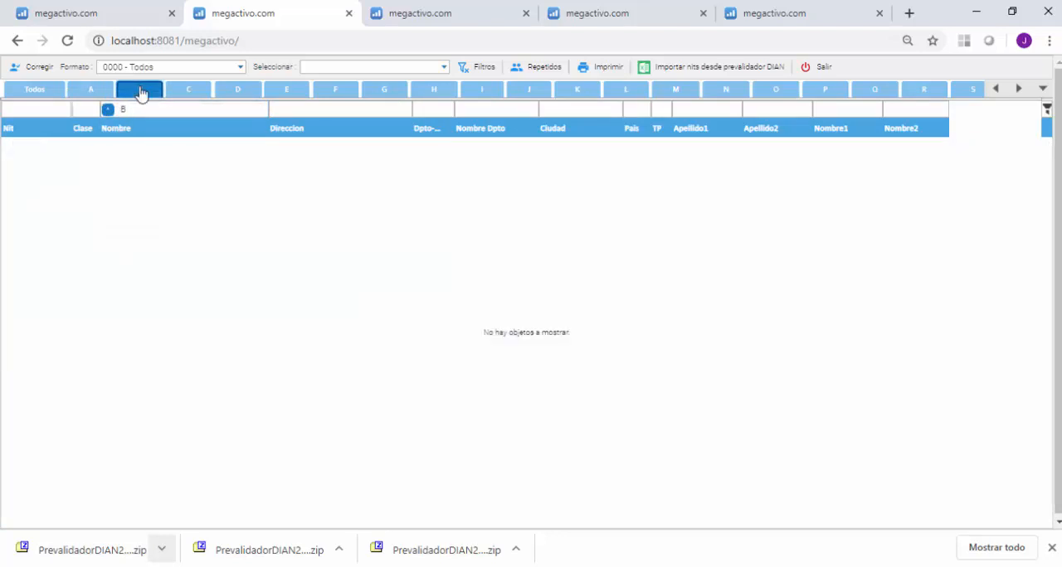
pyautogui.click(184, 91)
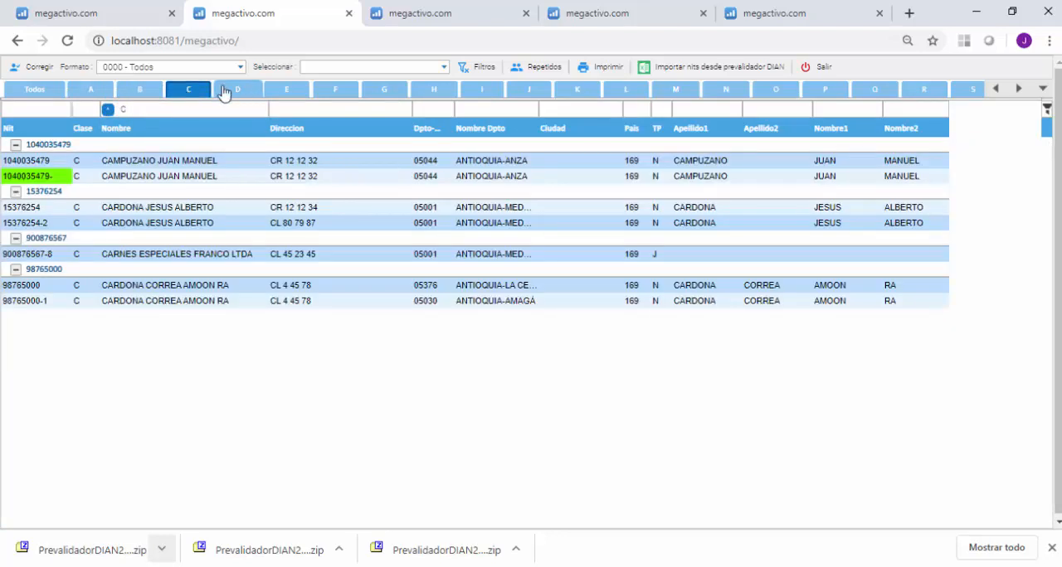
# Review the repeated NITs by name initial from D through P and leave the NIT correction list.
pyautogui.click(223, 92)
pyautogui.click(297, 96)
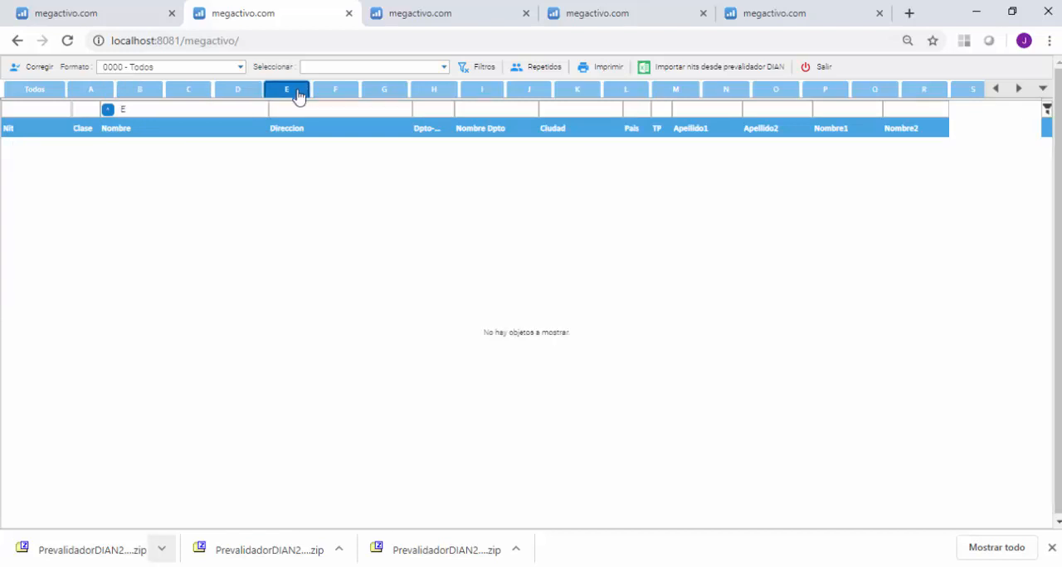
pyautogui.click(338, 97)
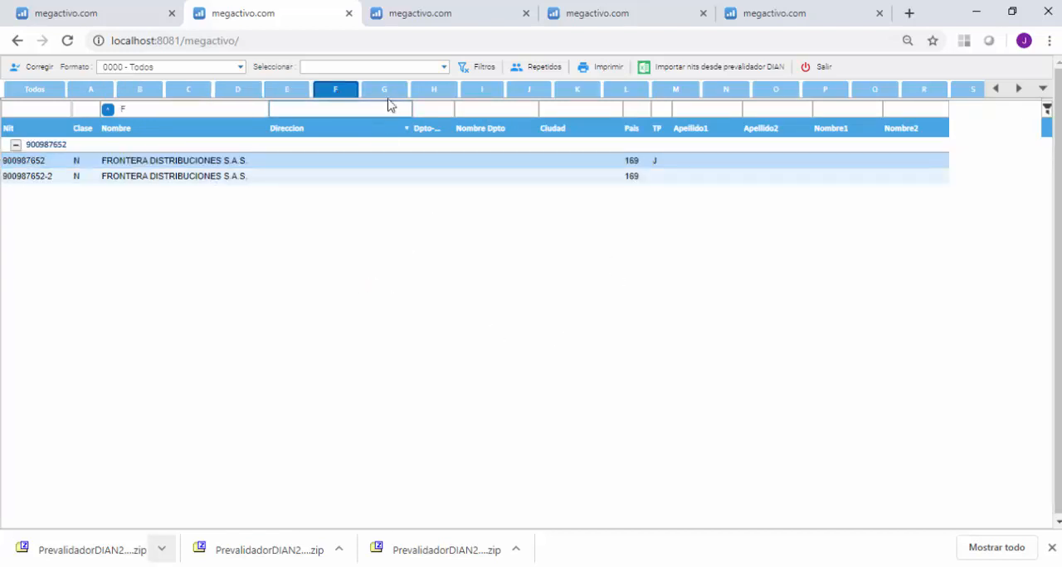
pyautogui.click(386, 93)
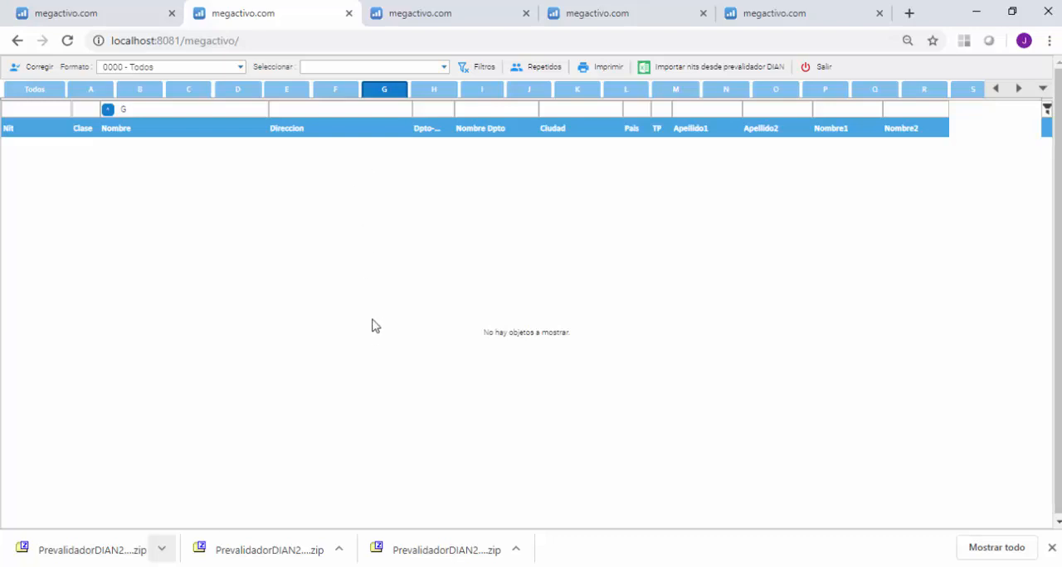
pyautogui.click(436, 90)
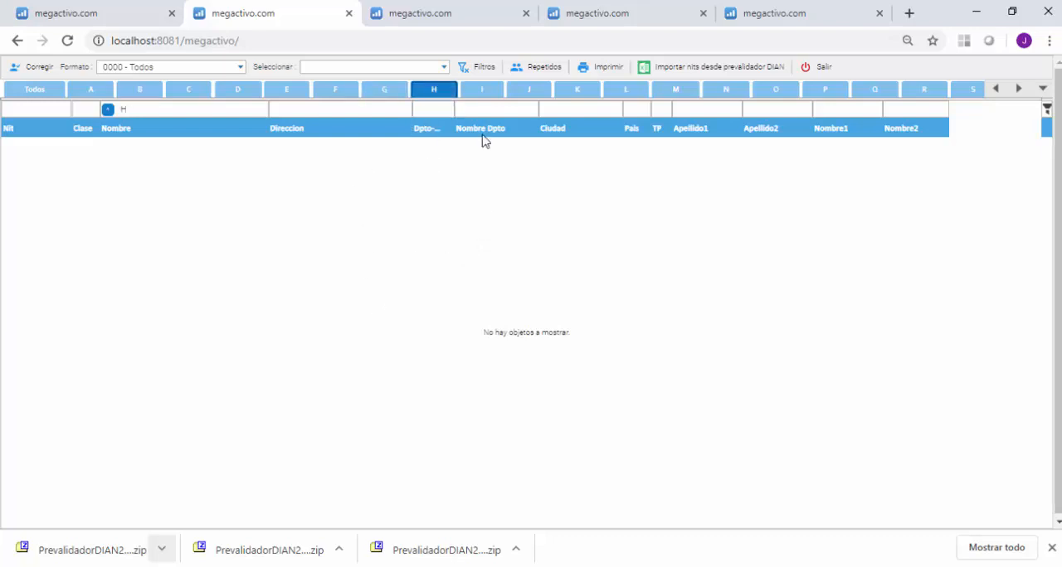
pyautogui.click(486, 93)
pyautogui.click(531, 93)
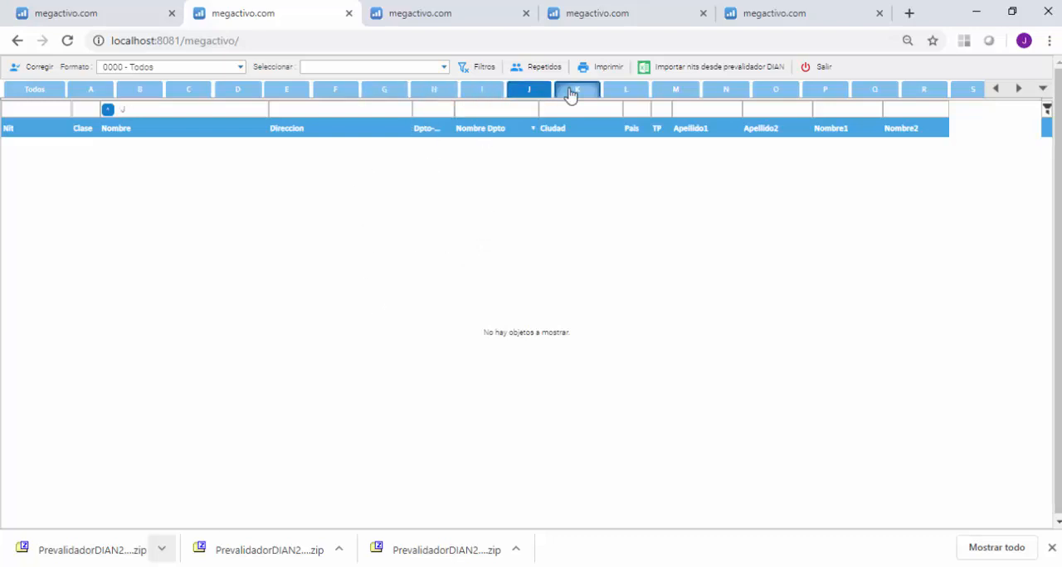
pyautogui.click(573, 92)
pyautogui.click(626, 93)
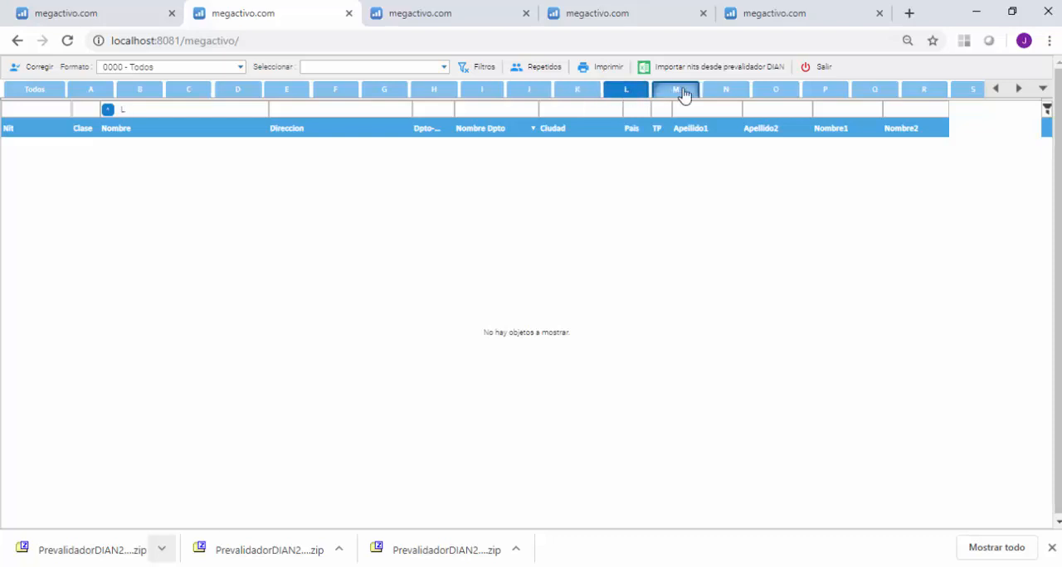
pyautogui.click(684, 93)
pyautogui.click(734, 94)
pyautogui.click(778, 94)
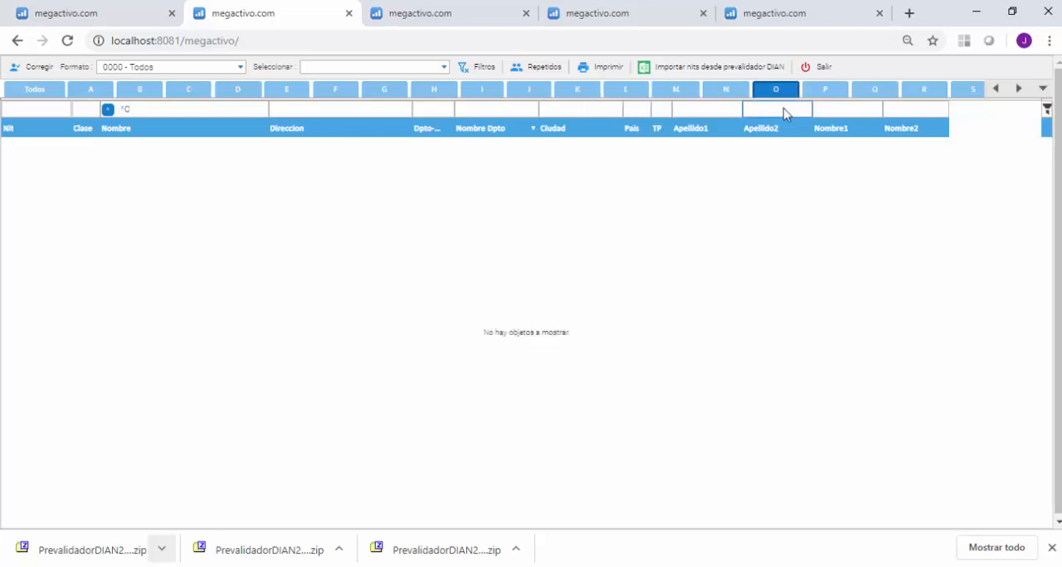
pyautogui.click(829, 91)
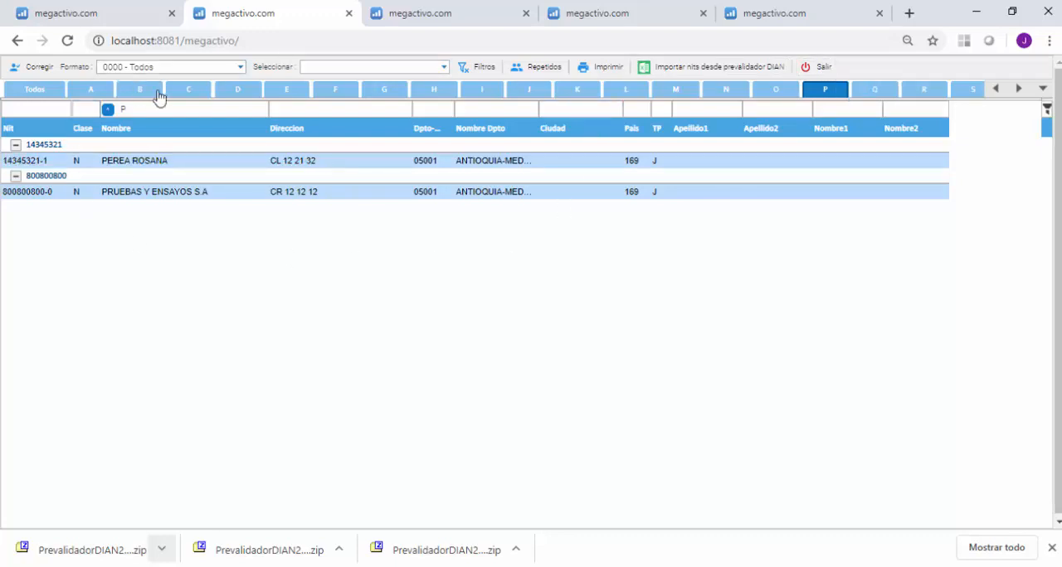
pyautogui.click(820, 71)
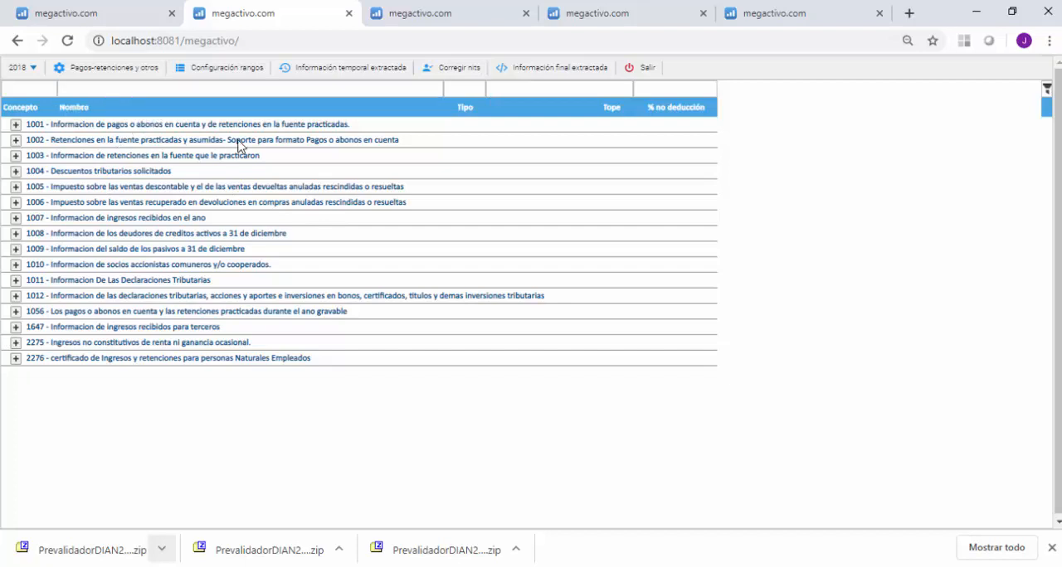
# View the 2018 account range configuration and the final extracted information, closing each one after checking it.
pyautogui.click(226, 73)
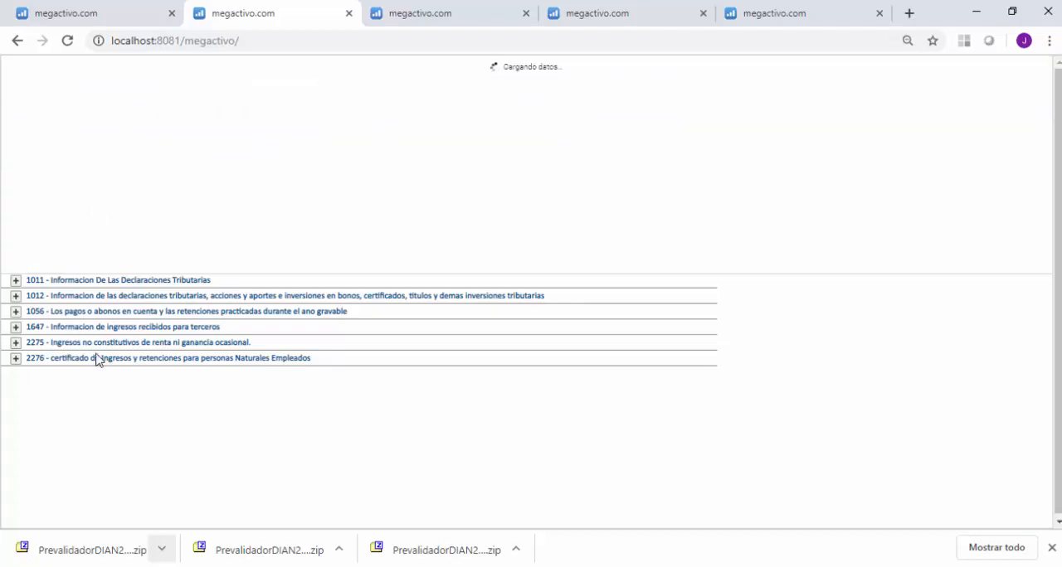
pyautogui.scroll(1, 360, 118)
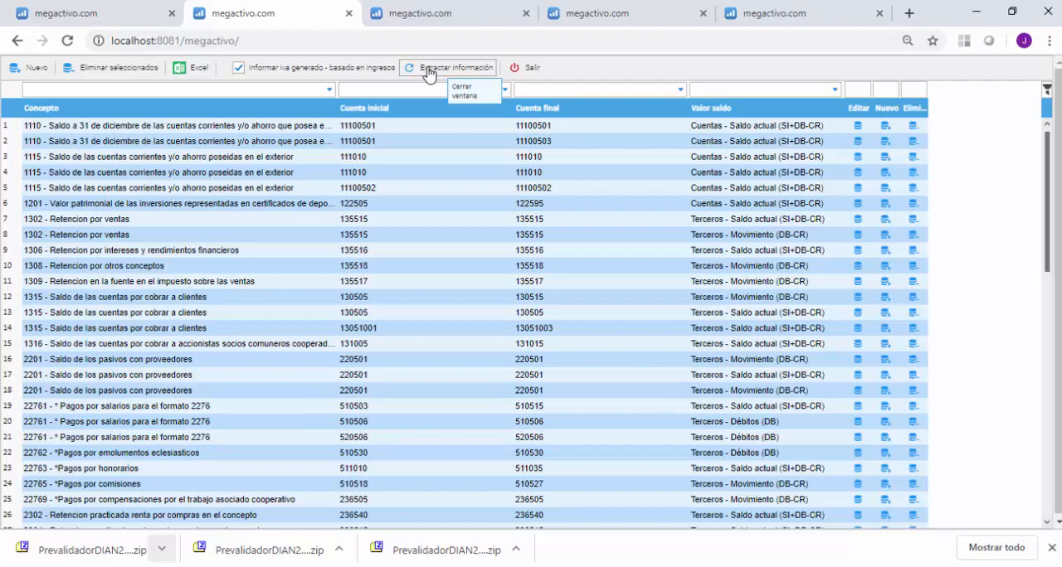
pyautogui.click(517, 70)
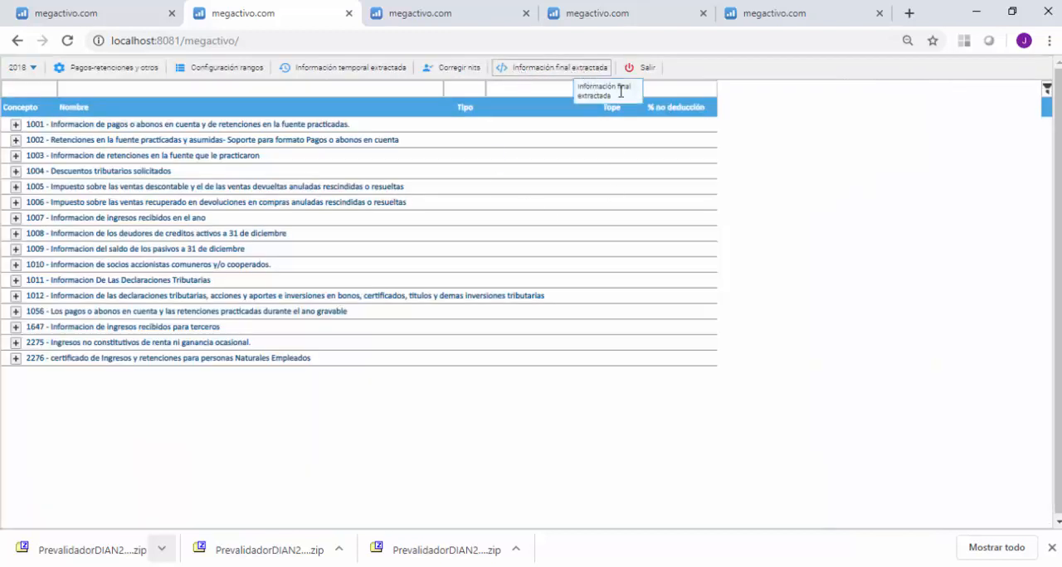
pyautogui.click(558, 69)
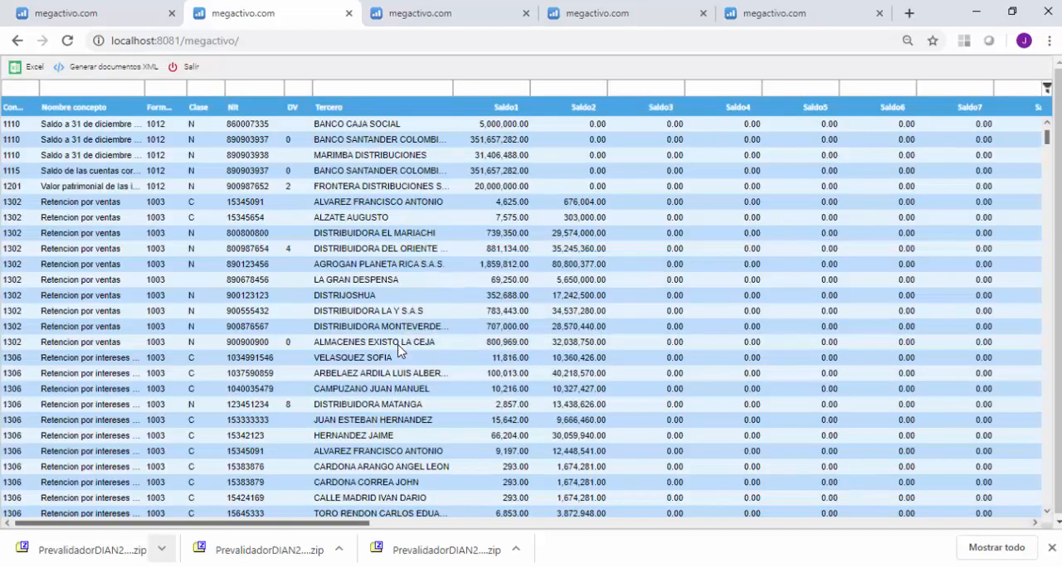
pyautogui.click(190, 67)
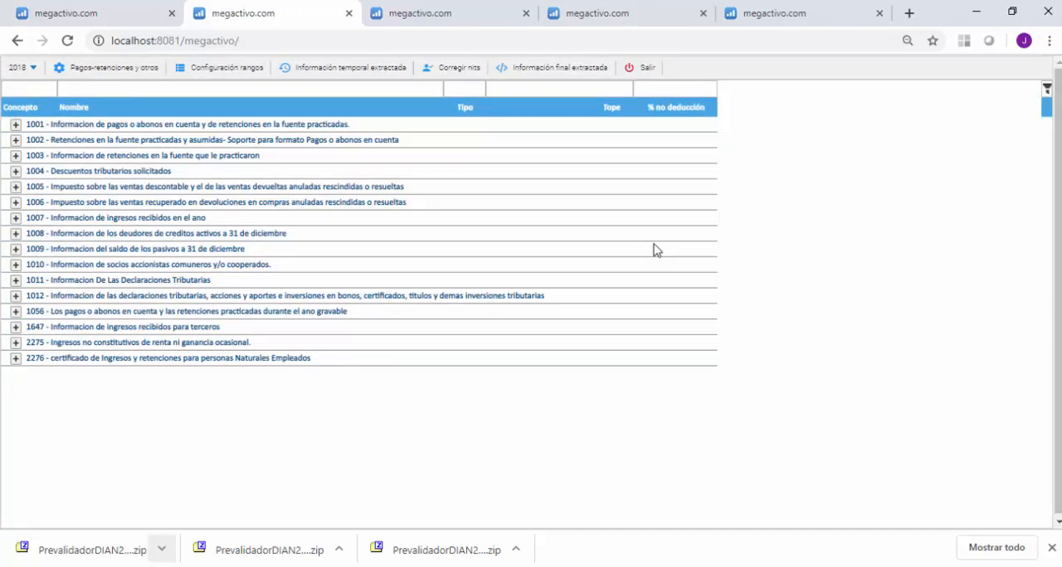